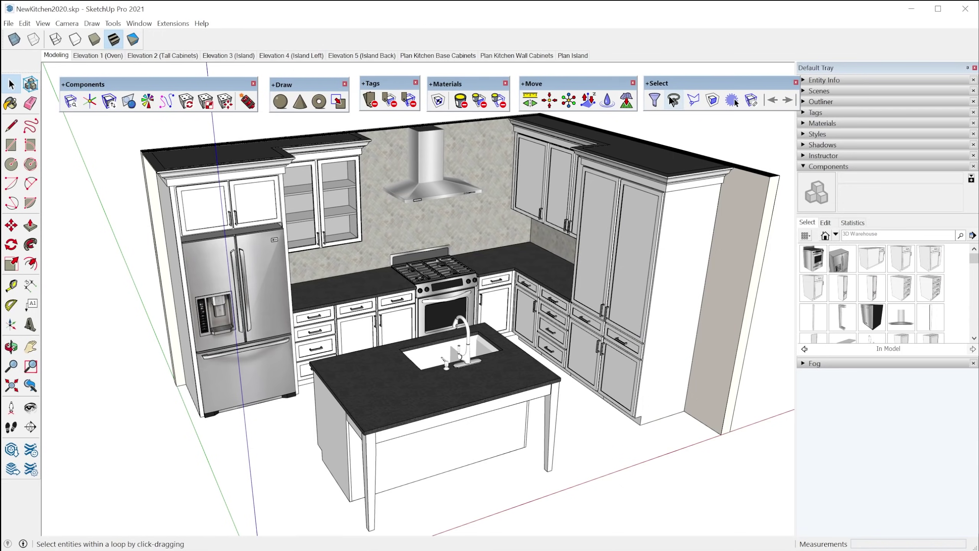
Dock the Components, Draw, Tags, Materials, Move and Select toolbars into the top toolbar row
drag(124, 88, 210, 34)
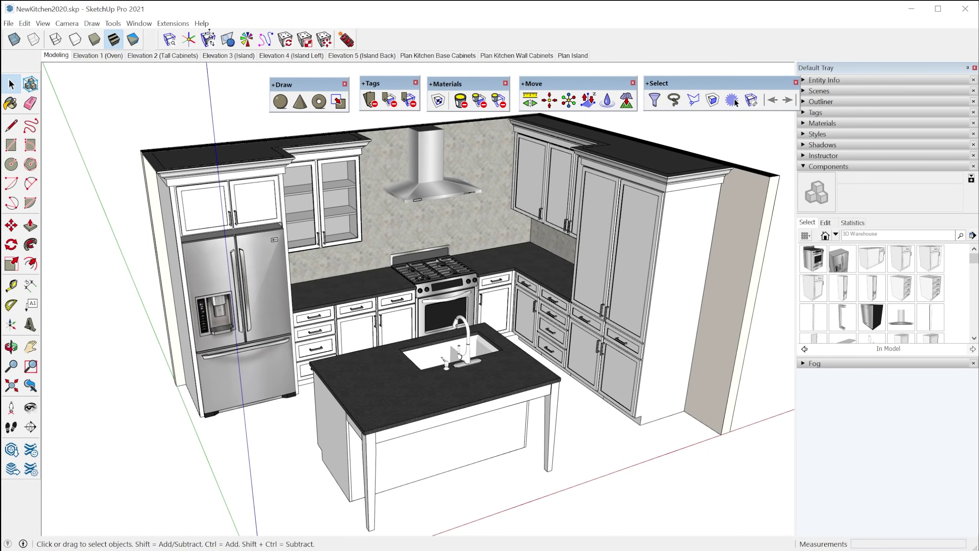
drag(287, 85, 389, 30)
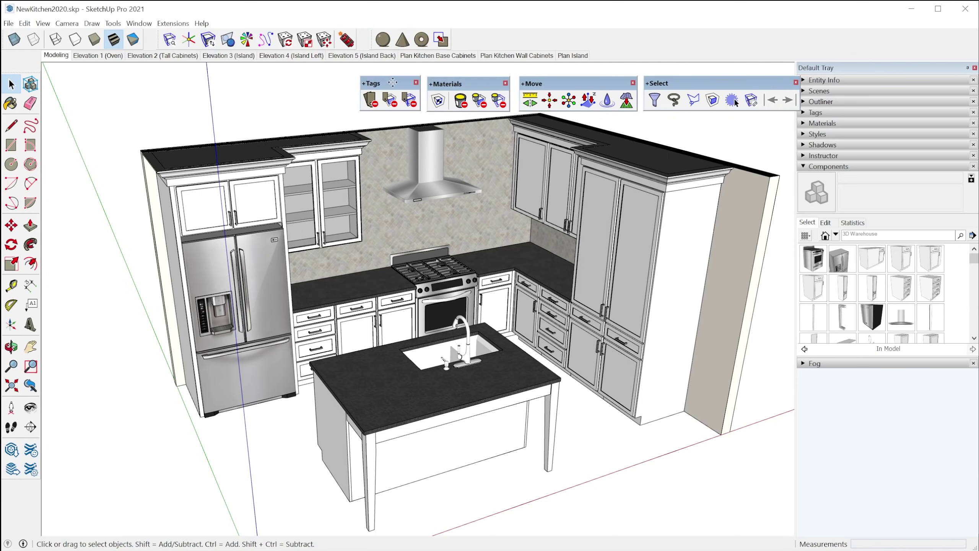
drag(389, 85, 498, 34)
drag(480, 85, 548, 37)
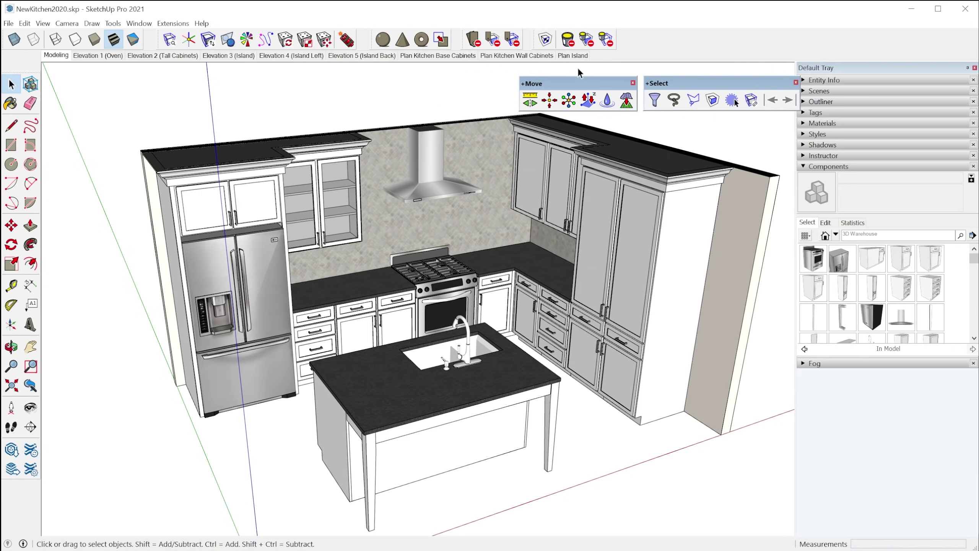
drag(577, 83, 655, 35)
drag(694, 76, 814, 33)
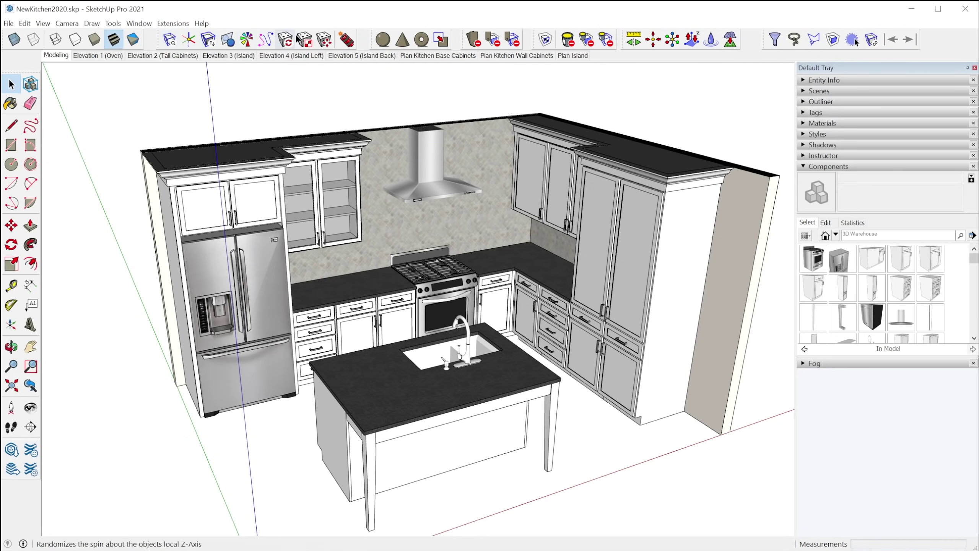
Open SketchPlus Component Finder and search for components matching 'B'
click(169, 40)
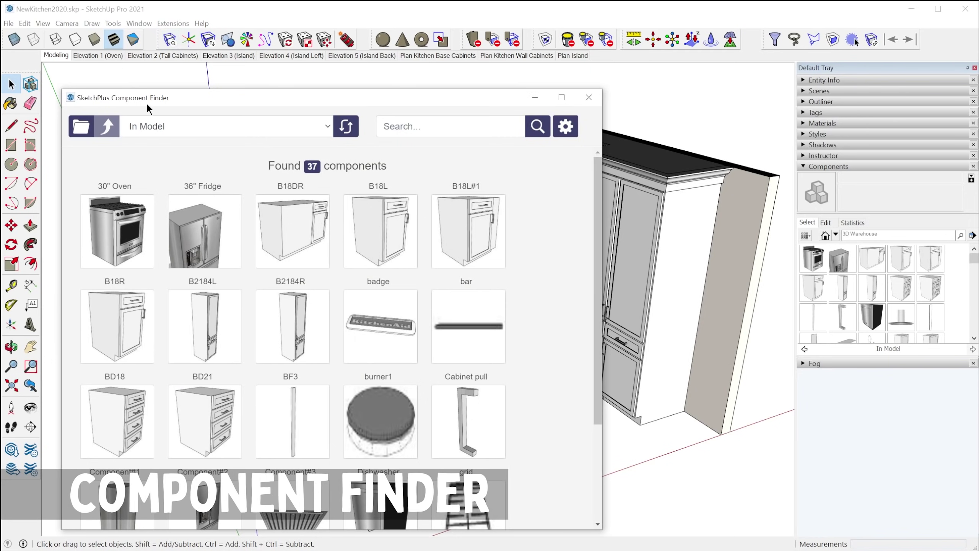
drag(148, 106, 181, 85)
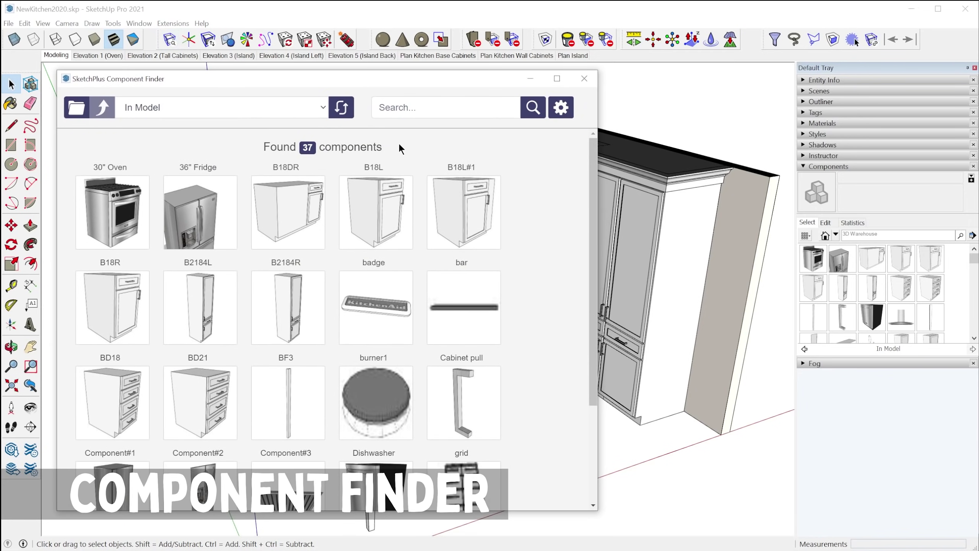
click(825, 166)
click(805, 166)
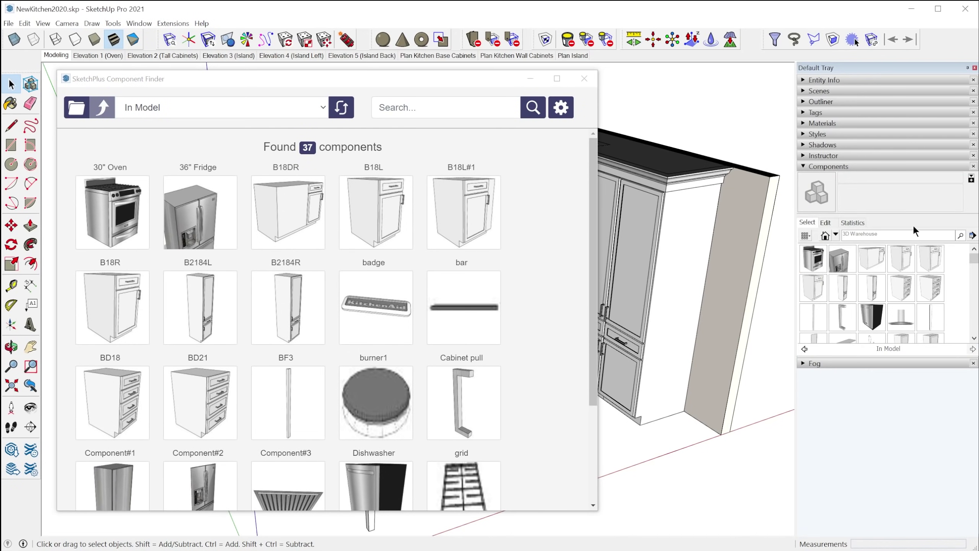
click(473, 108)
text(B)
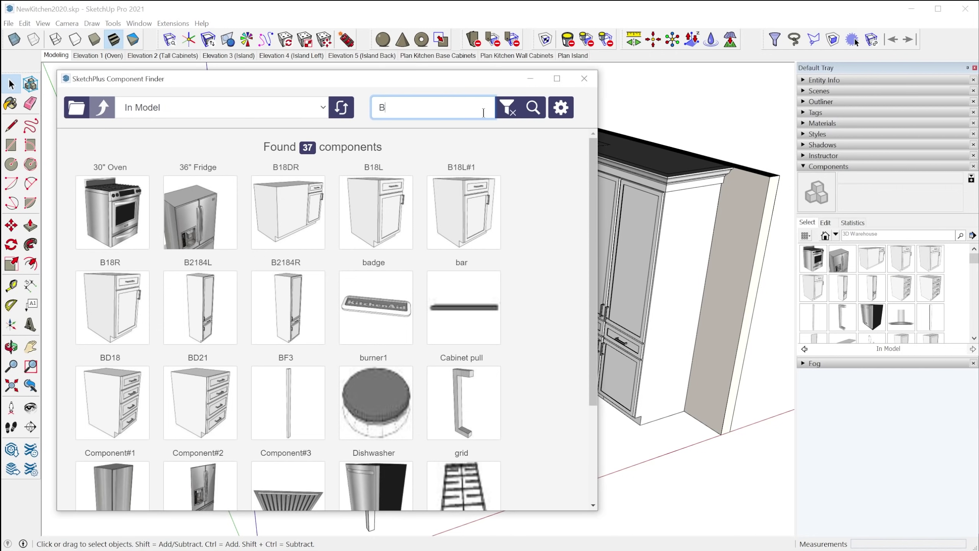
key(Return)
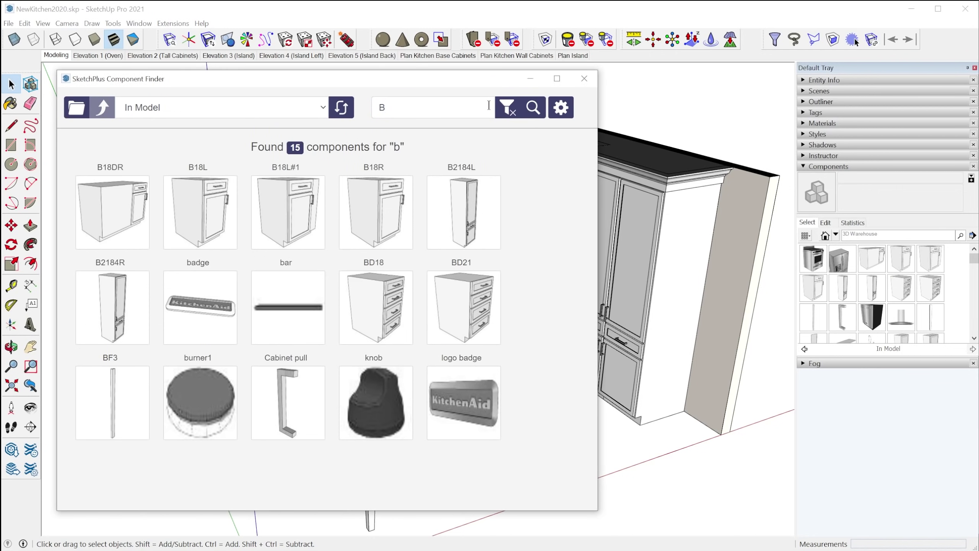
Browse the in-model components collection as a name list, then return to the search
click(918, 236)
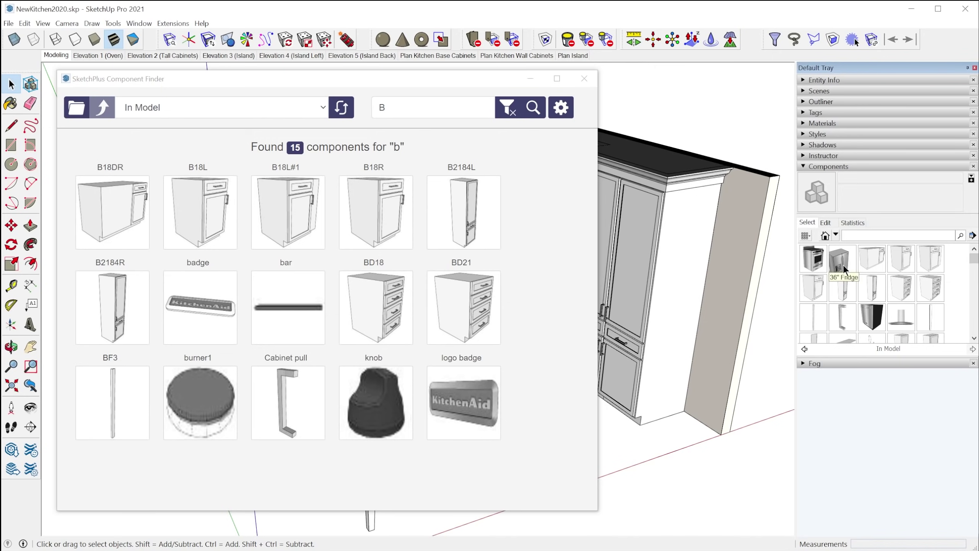
scroll(870, 284, down, 2)
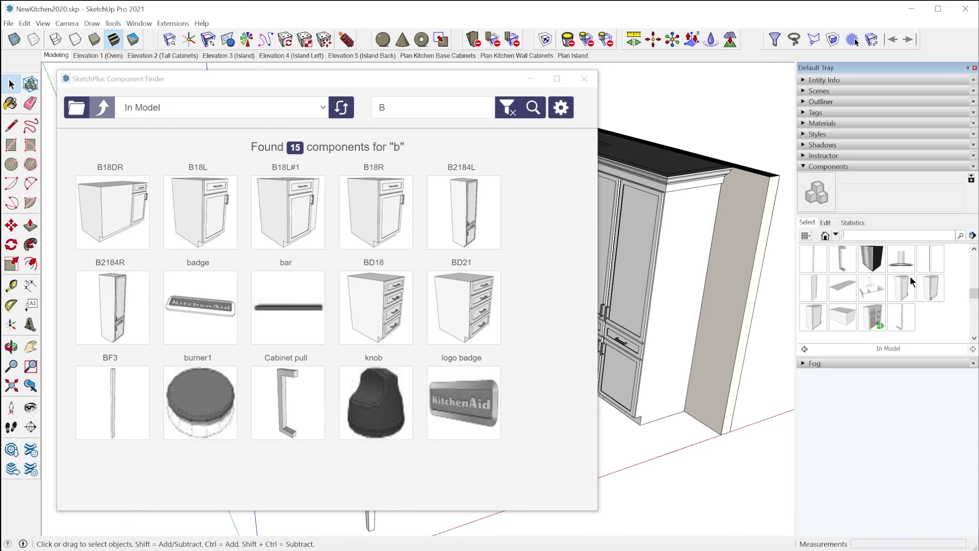
click(819, 234)
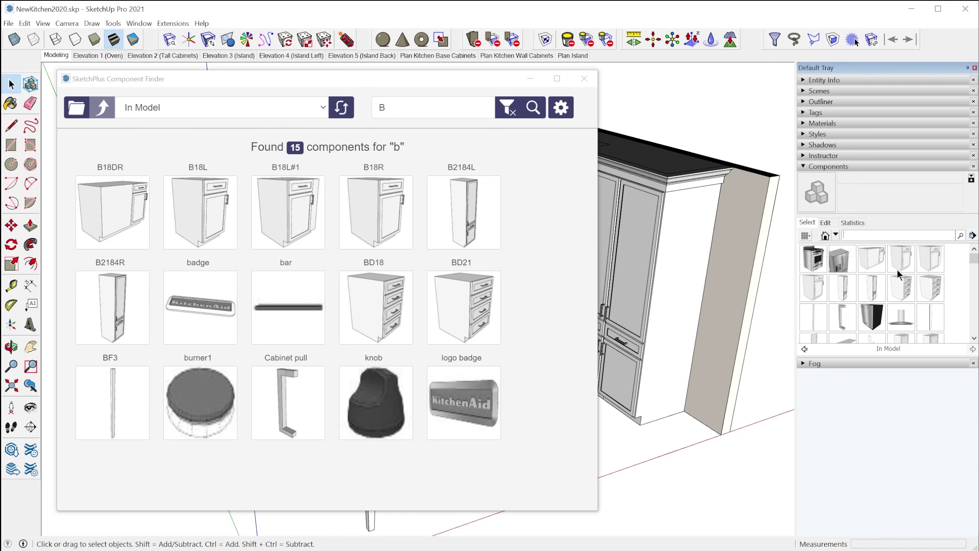
scroll(900, 270, down, 2)
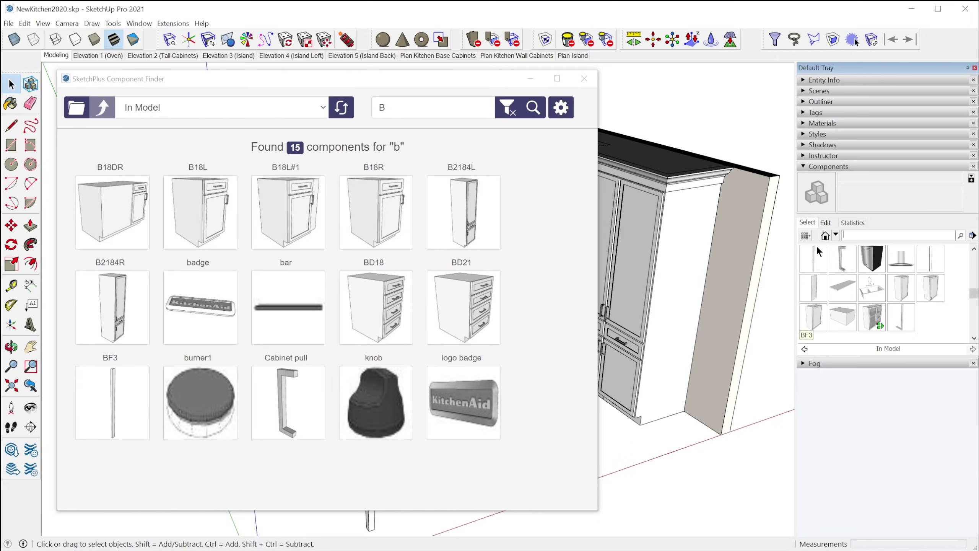
click(805, 235)
click(825, 282)
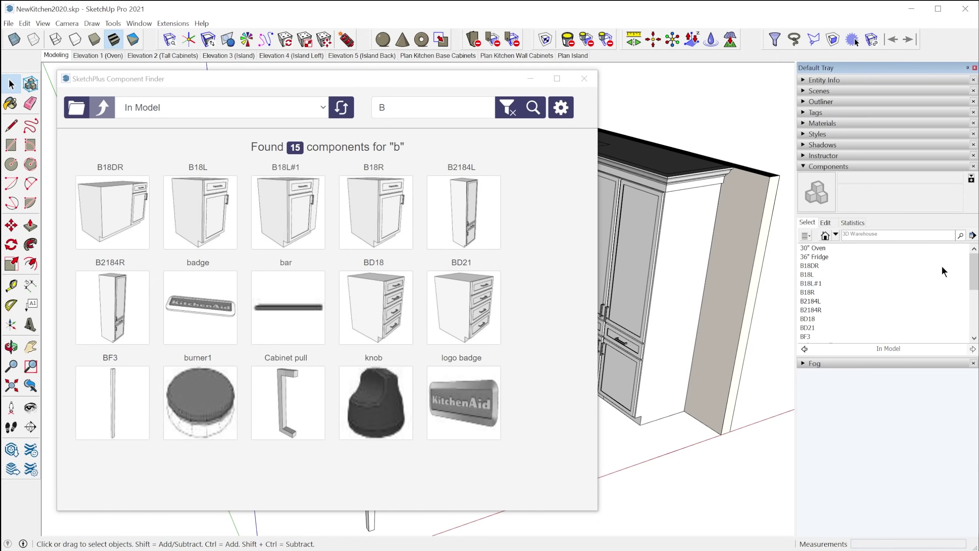
scroll(886, 293, down, 3)
scroll(975, 281, up, 3)
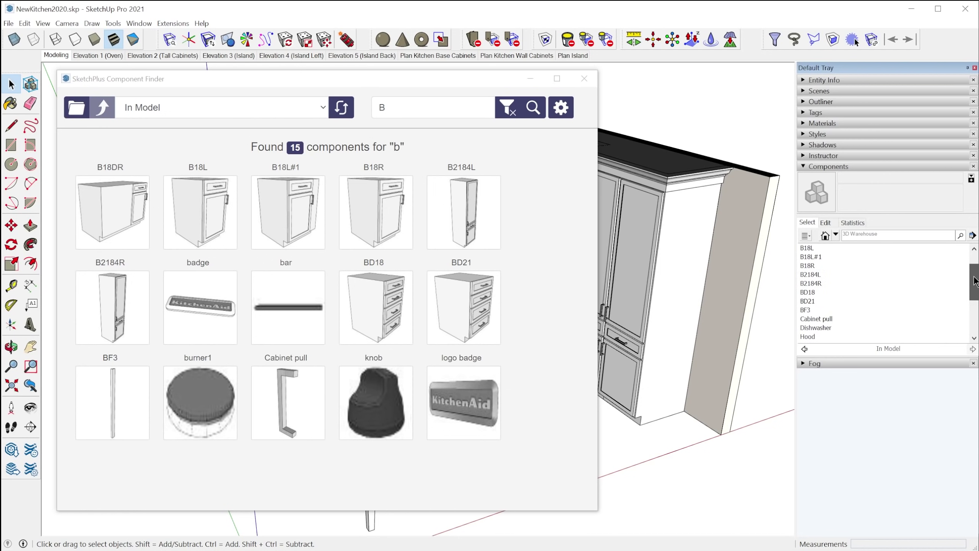
drag(975, 281, 974, 315)
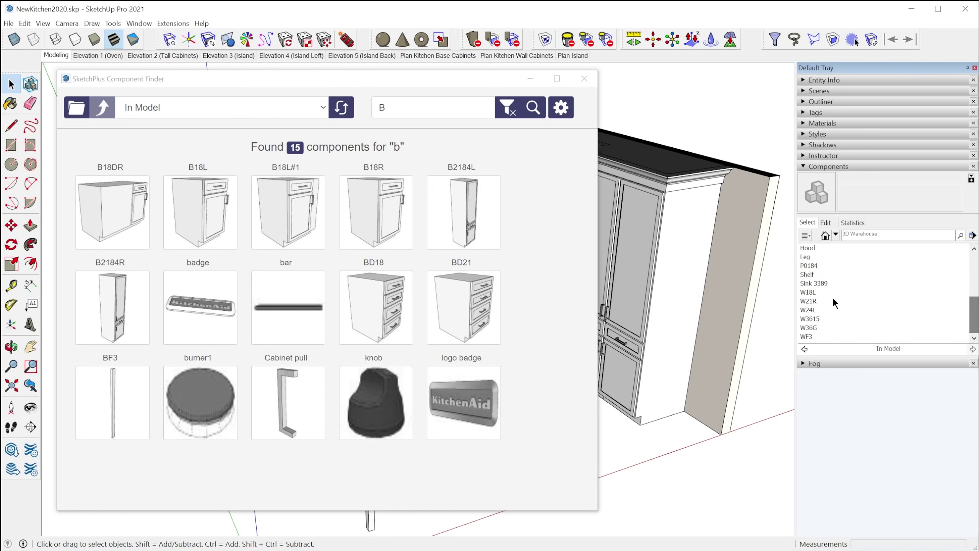
click(523, 186)
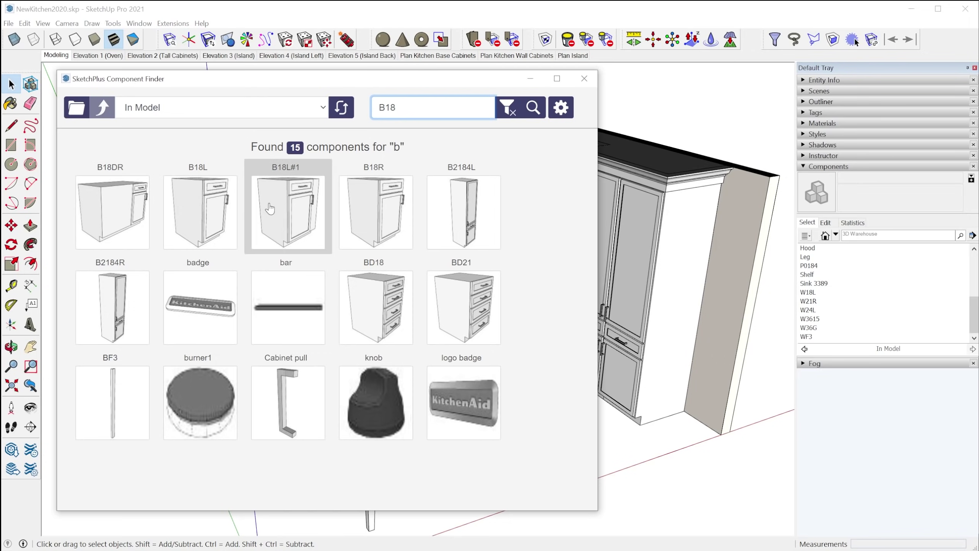
Place the B18L cabinet on the floor at front right and rotate it 180°
click(195, 213)
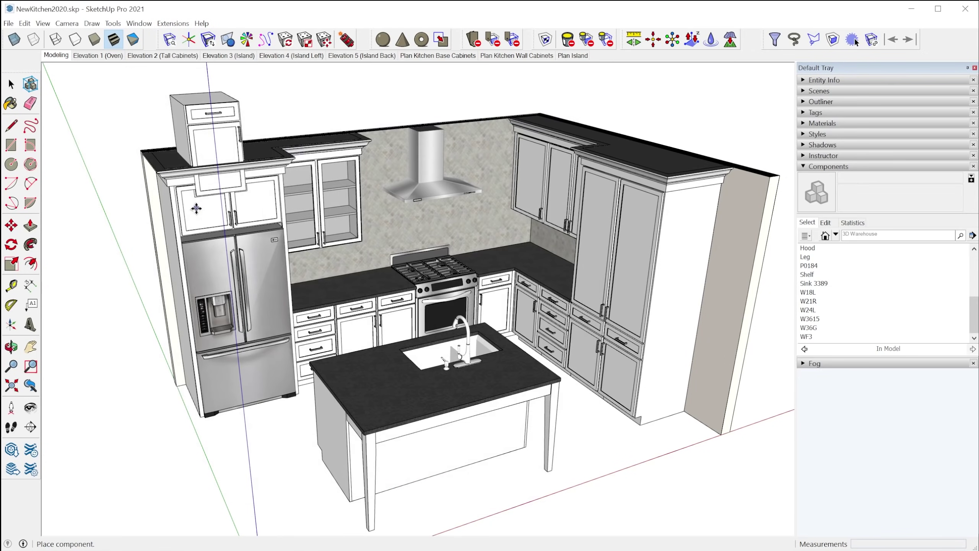
click(650, 504)
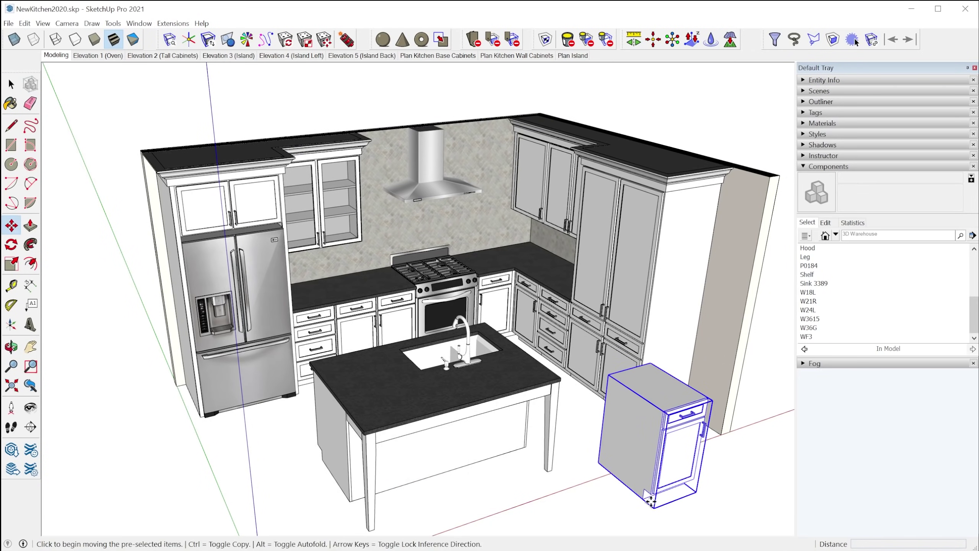
click(678, 396)
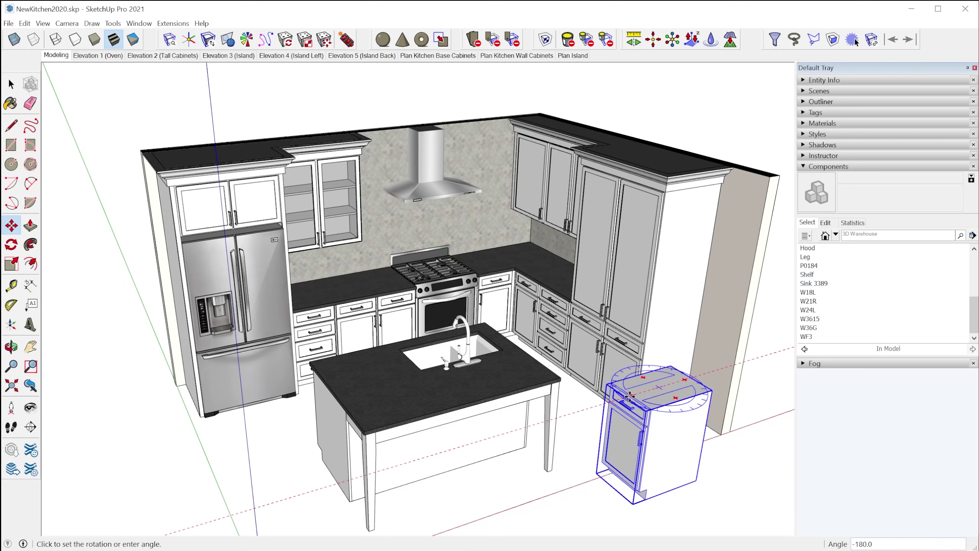
click(533, 434)
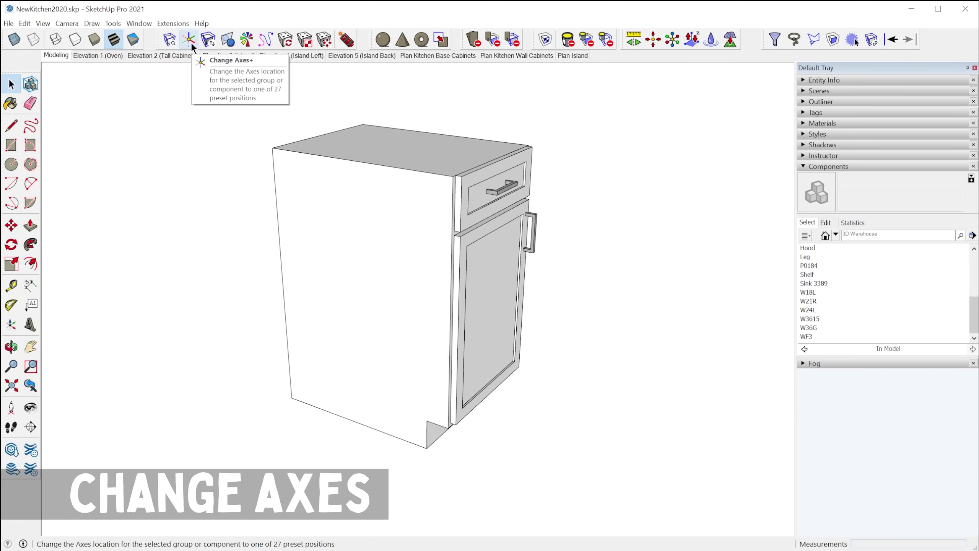
Use Change Axes to move the cabinet's component axes to its bottom-left corner
click(191, 41)
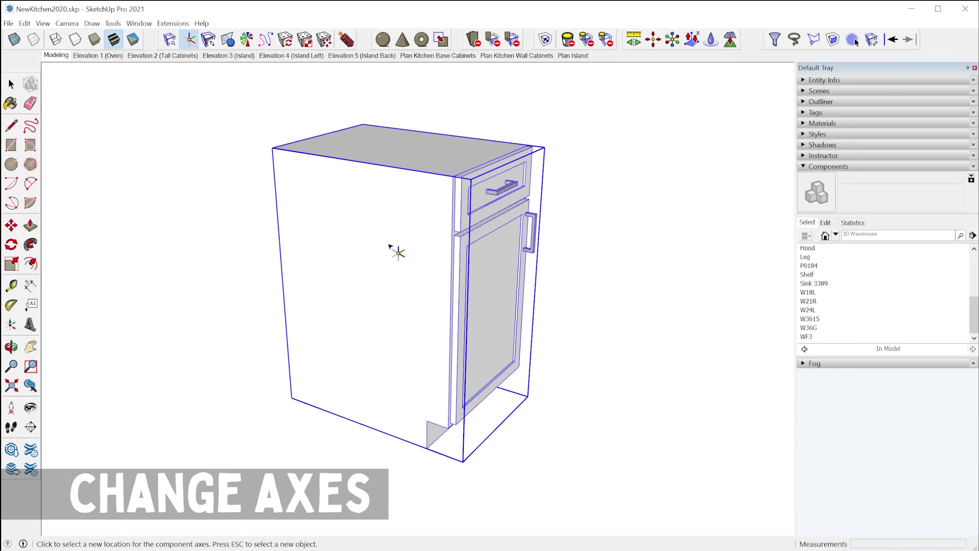
click(363, 162)
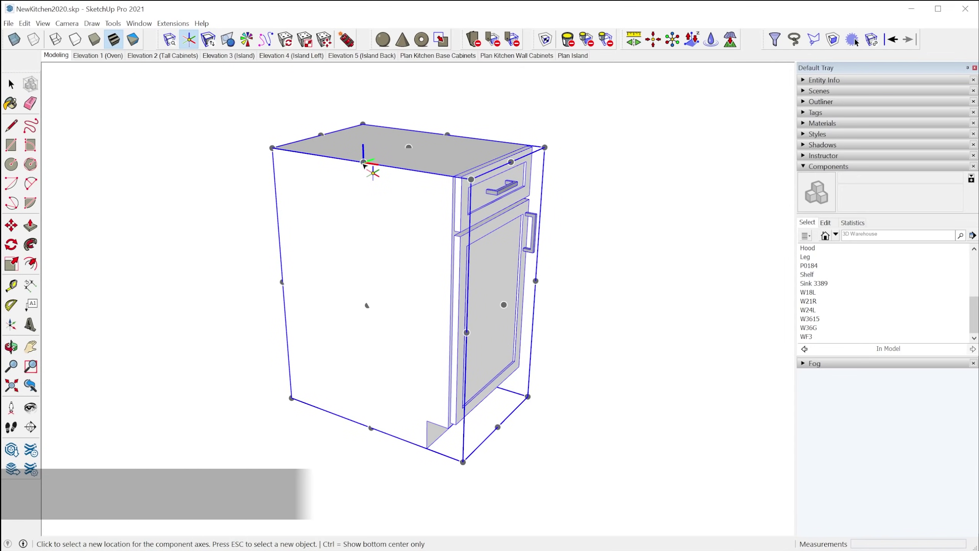
click(282, 284)
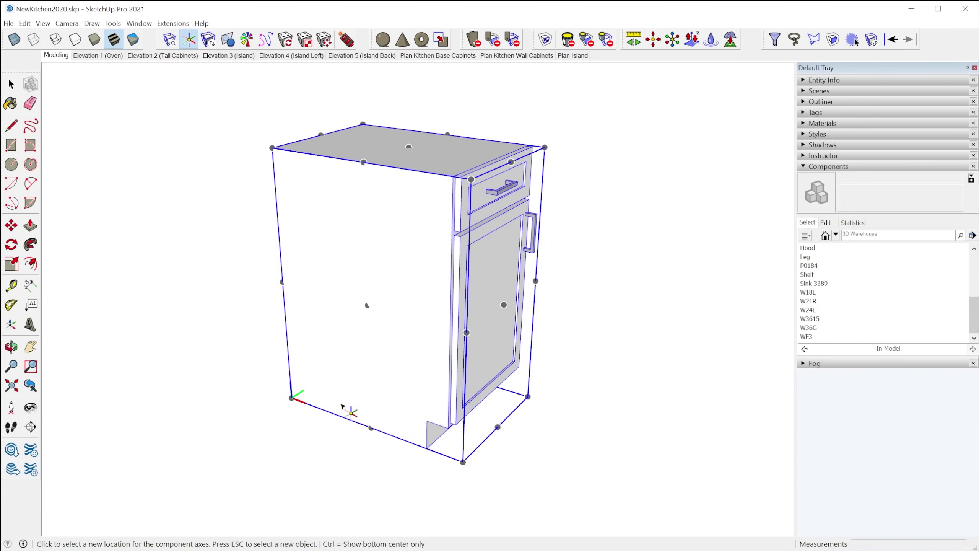
middle_drag(364, 335, 350, 426)
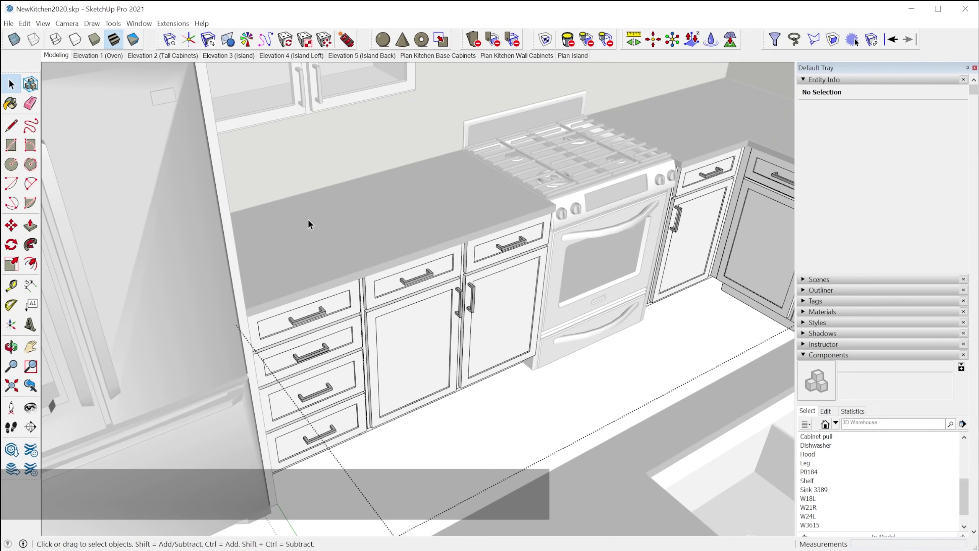
Try replacing the drawer cabinet with the neighbouring door cabinet, then cancel it
click(208, 39)
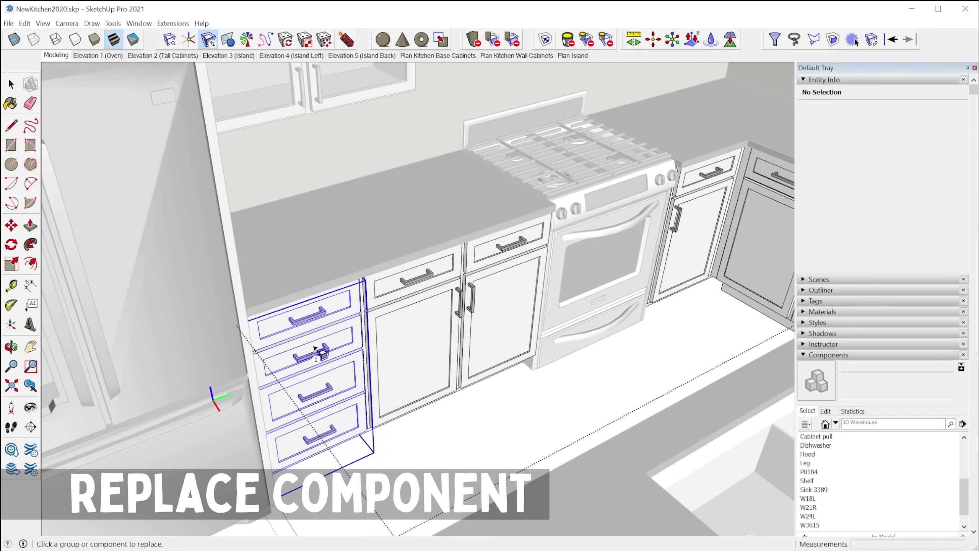
click(322, 331)
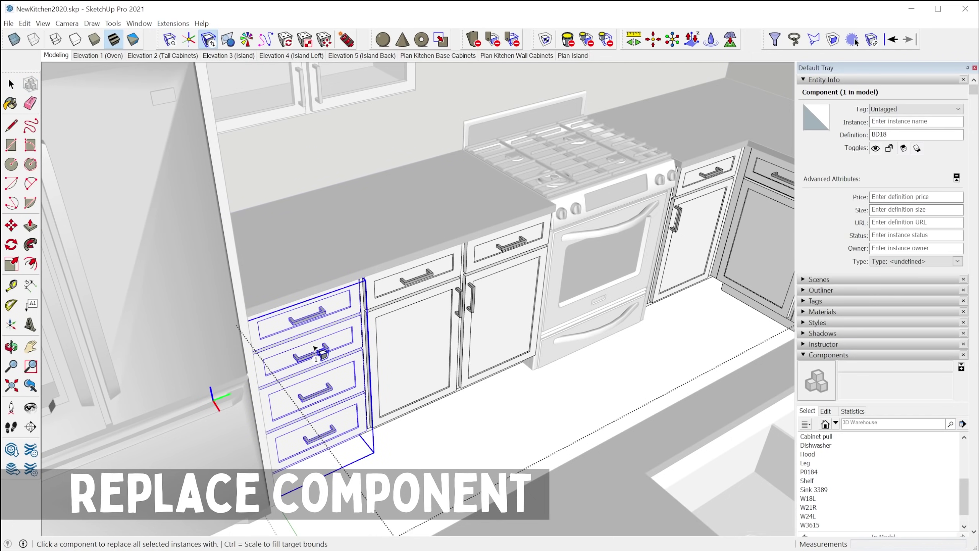
click(411, 305)
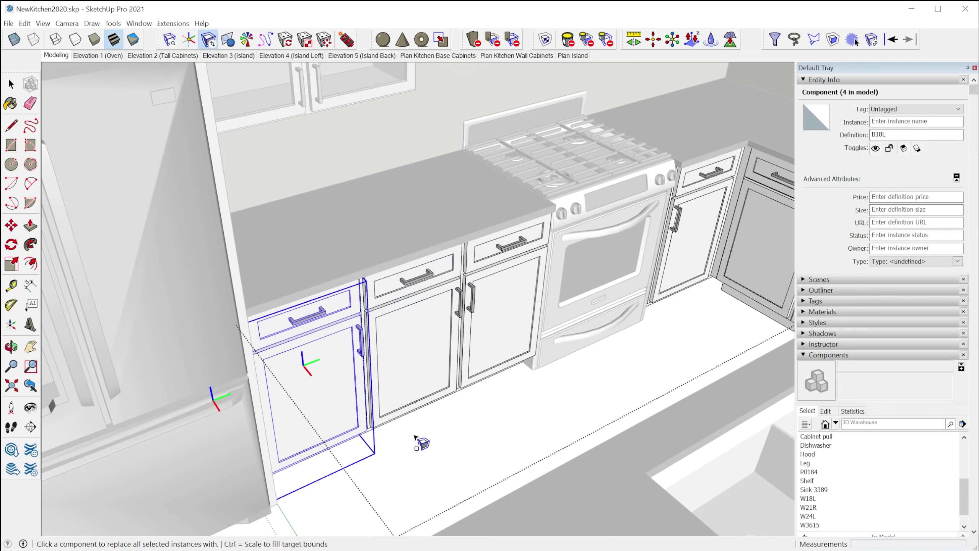
key(Escape)
Select the two cabinets and replace them with the B18L door cabinet using Replace Selected
click(503, 329)
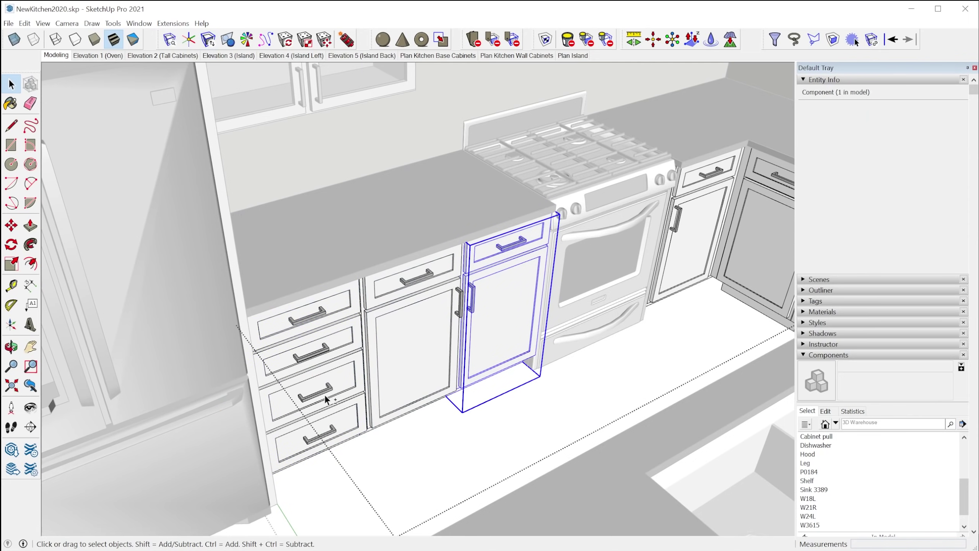
ctrl+click(312, 386)
click(207, 43)
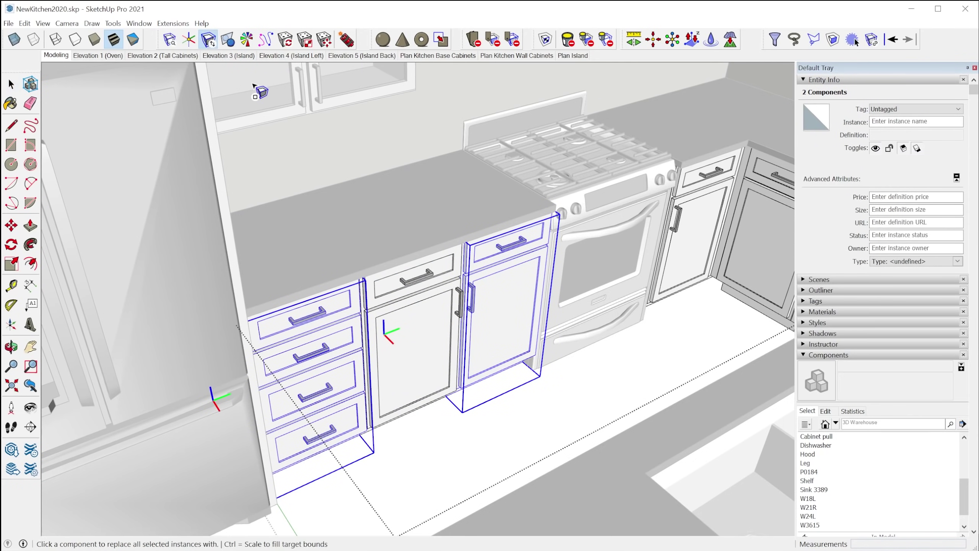
click(403, 359)
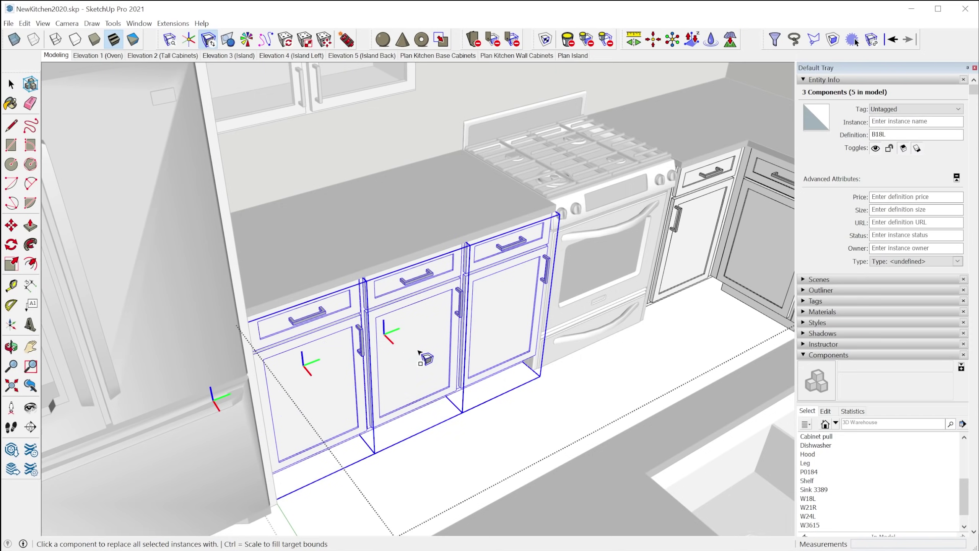
middle_drag(553, 365, 518, 396)
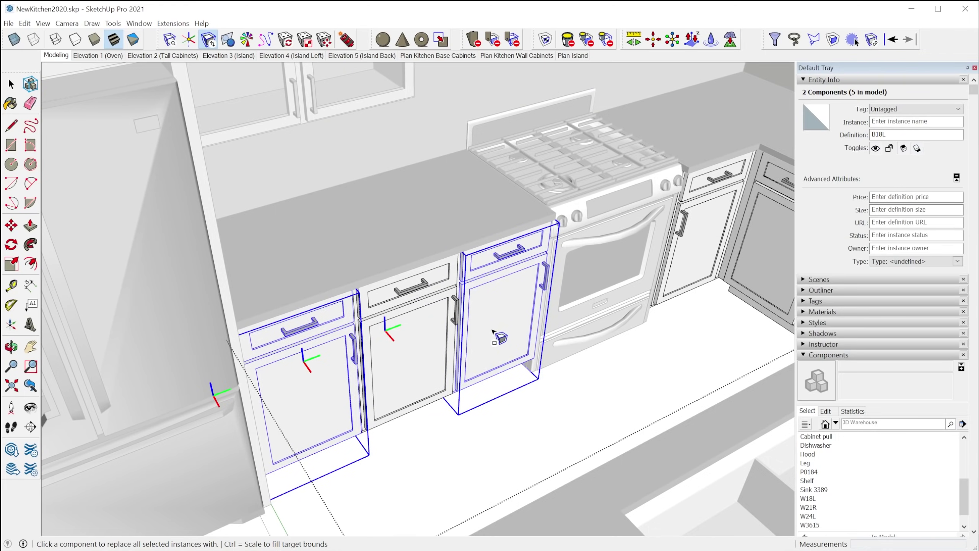
middle_drag(495, 332, 408, 373)
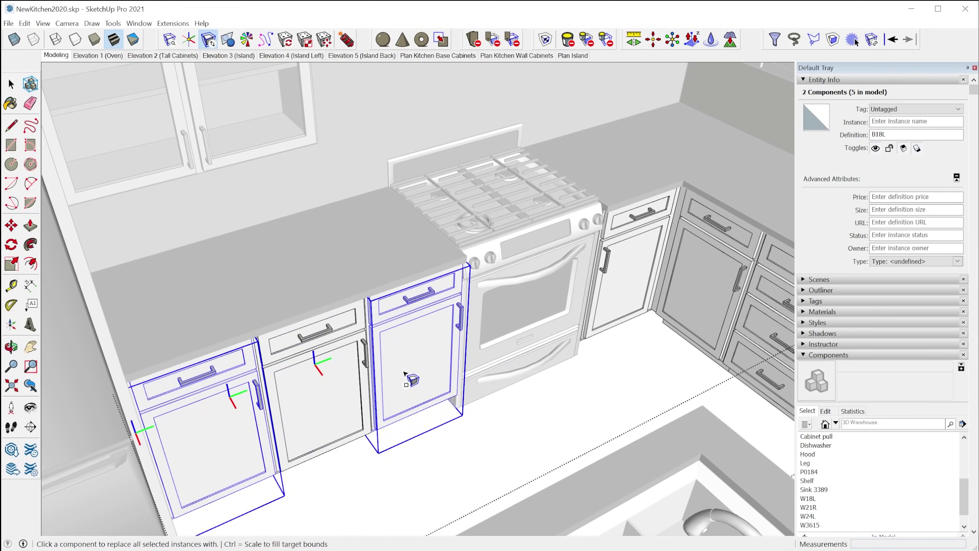
Replace the B18DR cabinet right of the stove with the B18L cabinet
middle_drag(405, 373, 546, 395)
key(space)
click(505, 297)
double_click(505, 297)
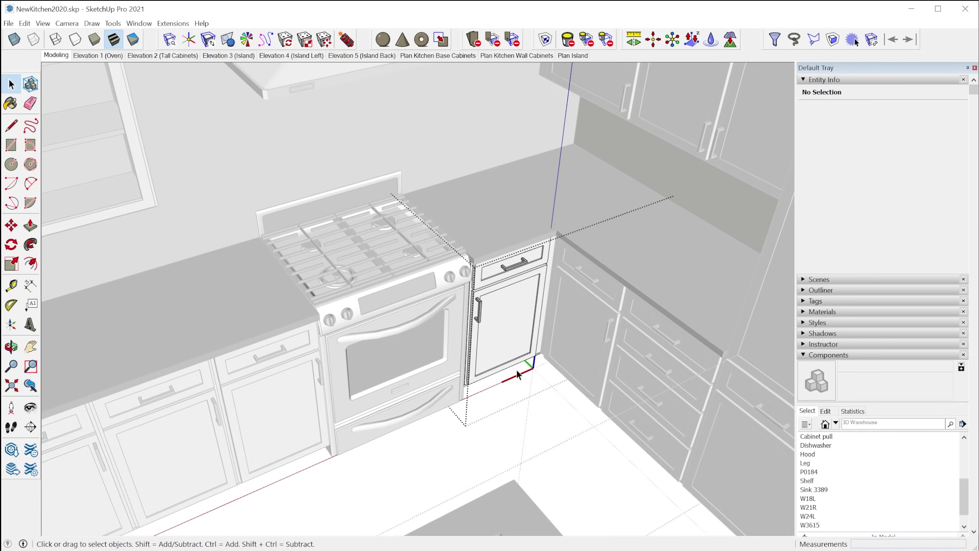
click(577, 413)
middle_drag(578, 413, 396, 357)
click(496, 297)
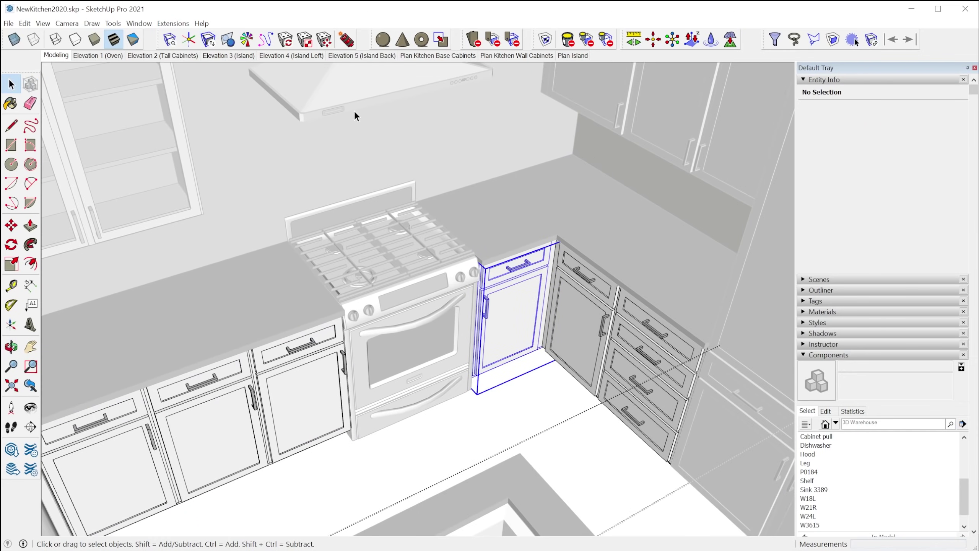
click(208, 38)
click(300, 372)
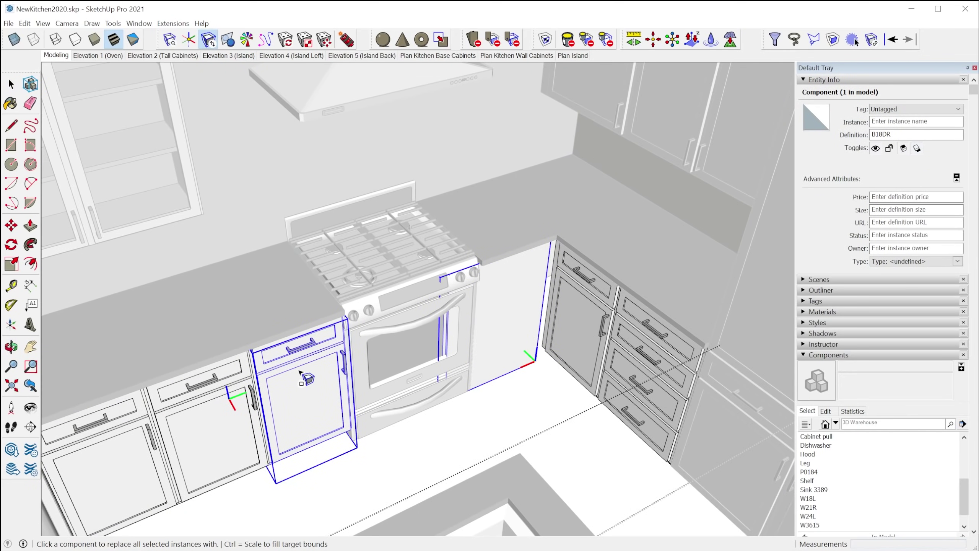
middle_drag(300, 372, 496, 376)
Deep-select a B18L cabinet inside the run and step out to its parent group
key(space)
click(500, 321)
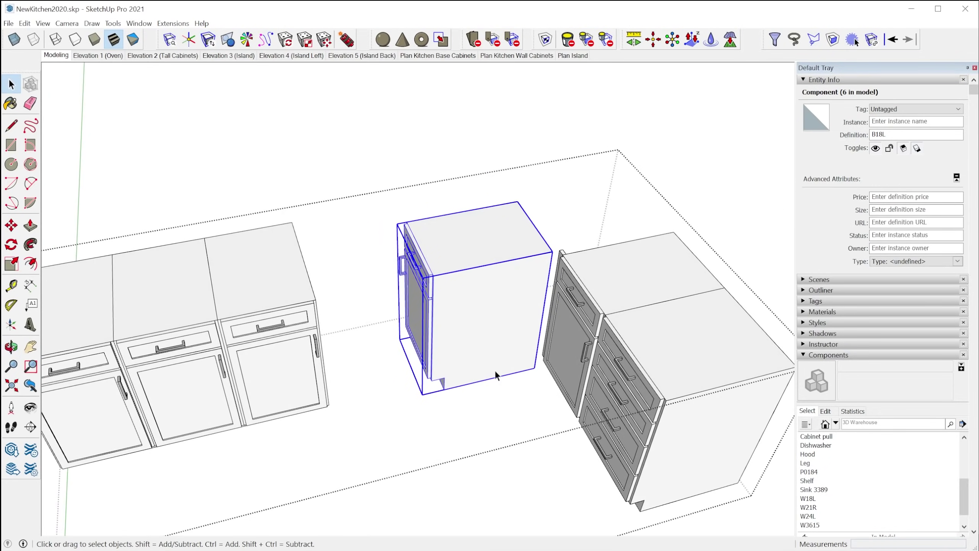
double_click(508, 347)
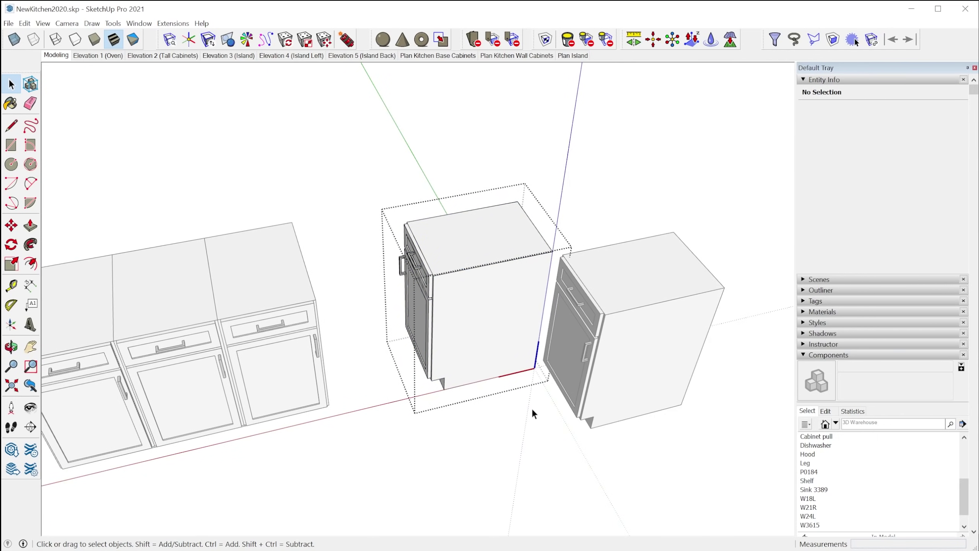
key(ctrl+z)
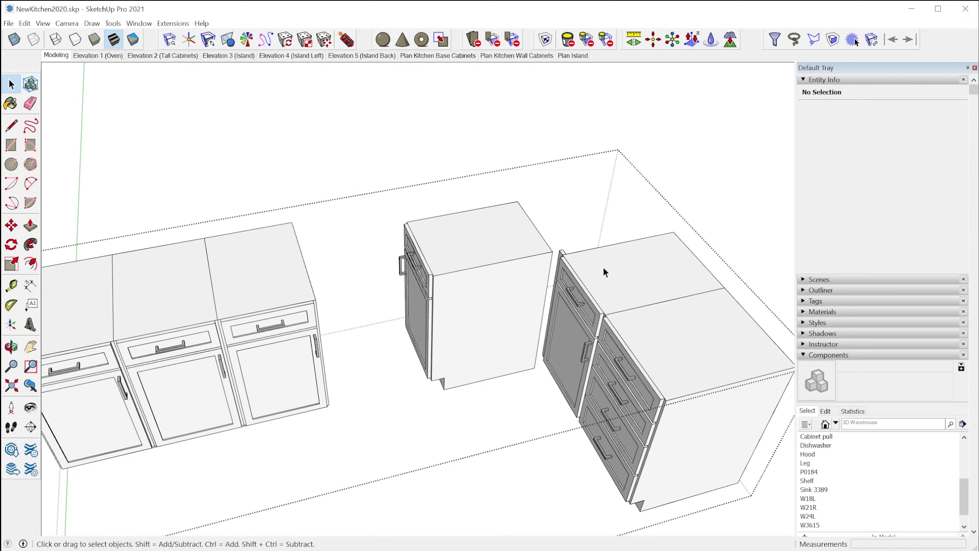
scroll(524, 290, down, 3)
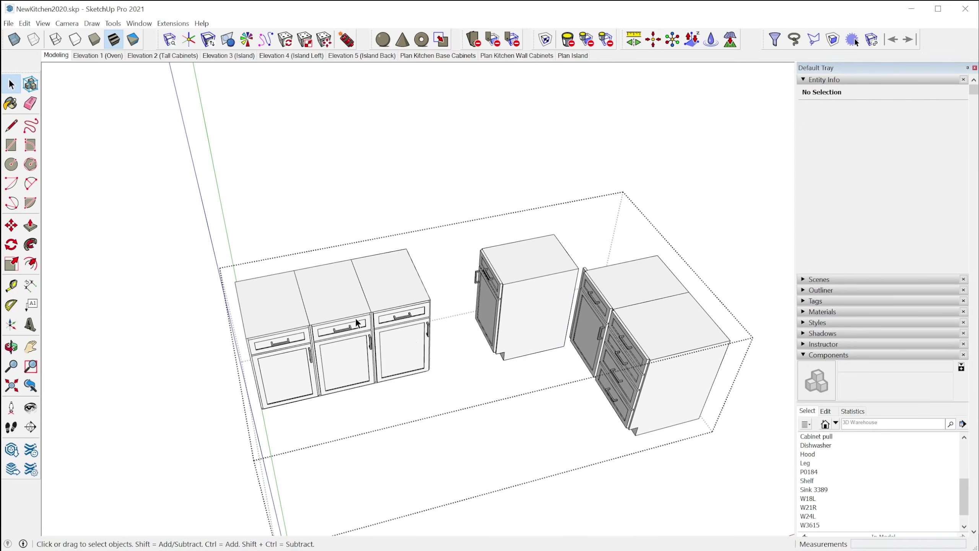
click(540, 317)
click(538, 379)
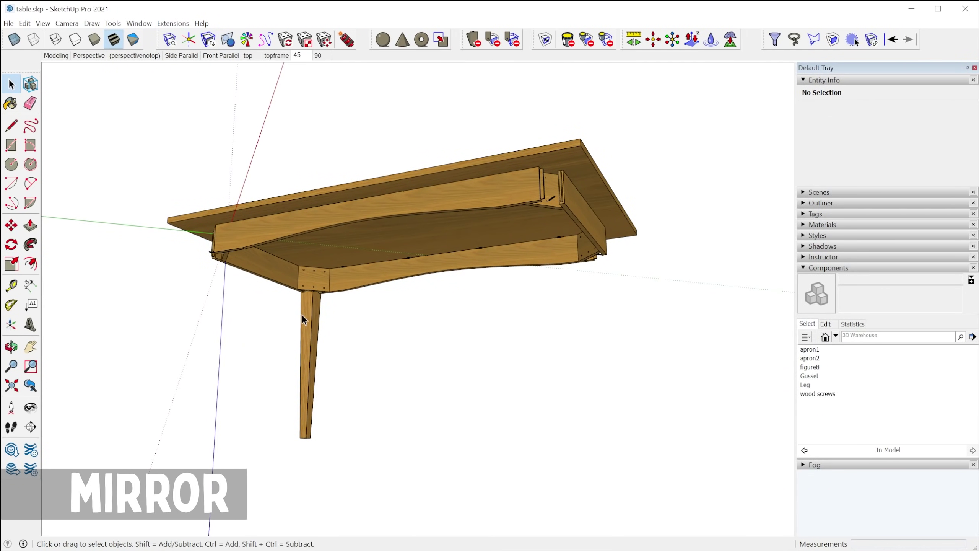
Mirror the lone table leg to the table's other end
click(302, 316)
click(227, 39)
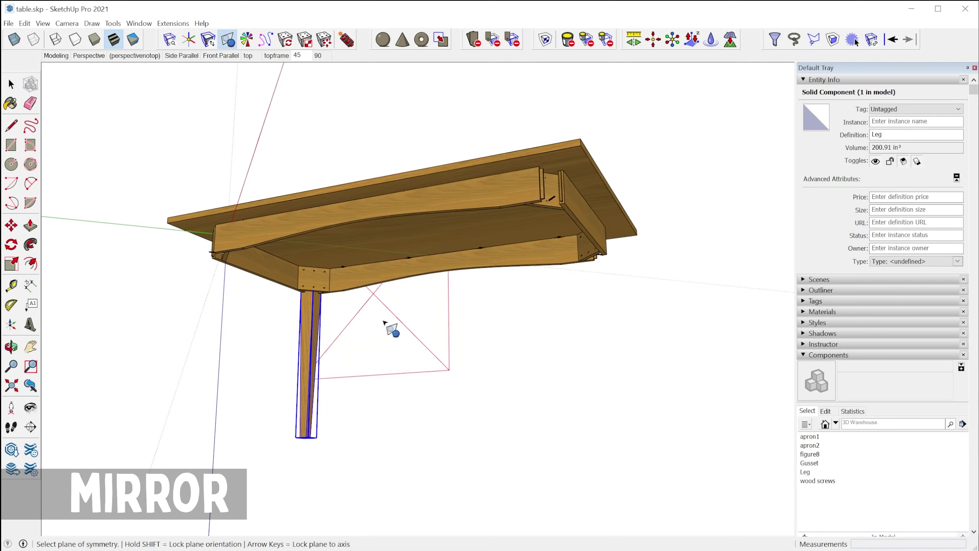
click(347, 190)
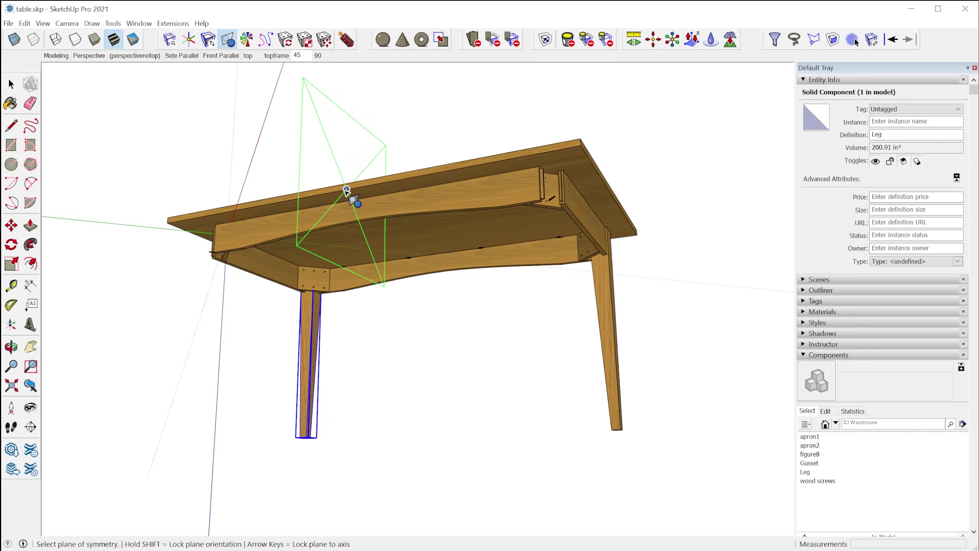
key(space)
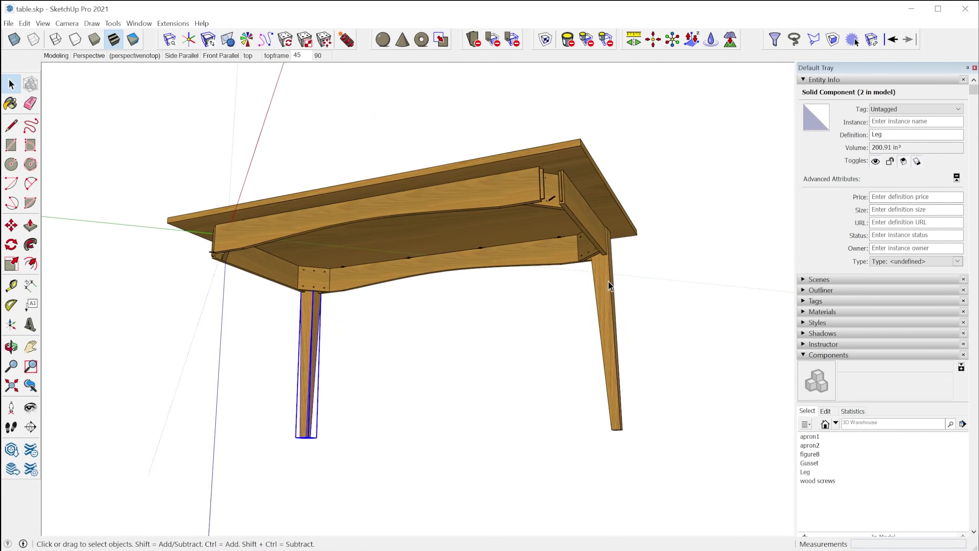
Select both legs and mirror them across to the table's other side
click(608, 280)
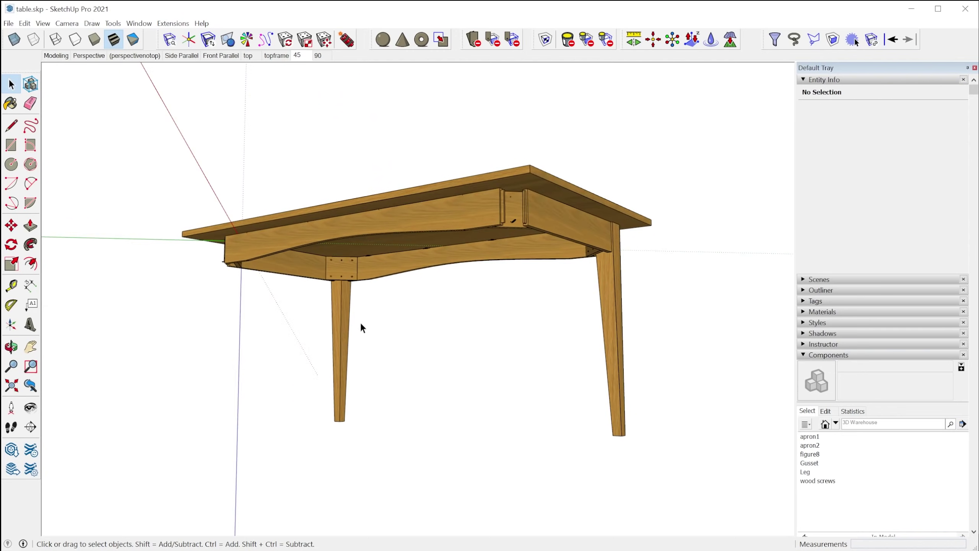
click(347, 328)
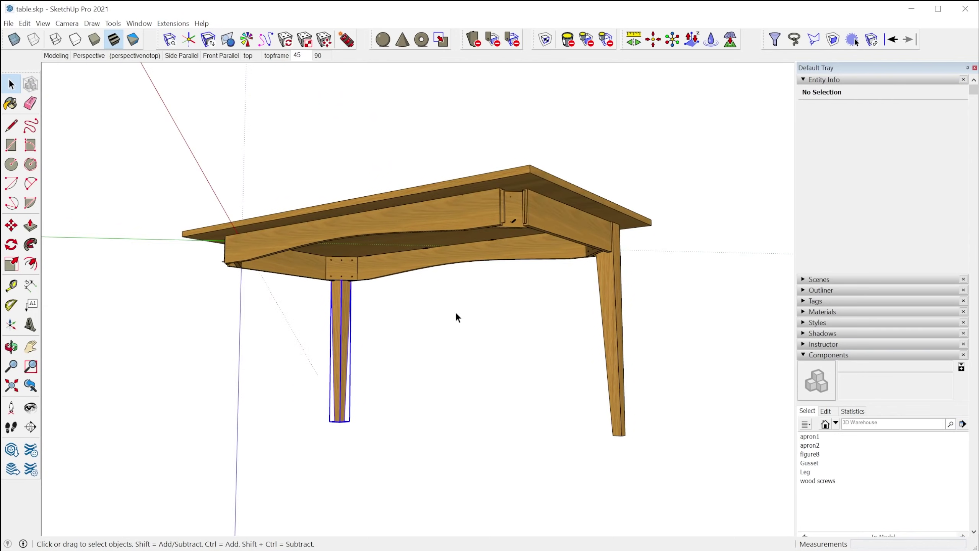
shift+click(614, 305)
middle_drag(542, 314, 297, 246)
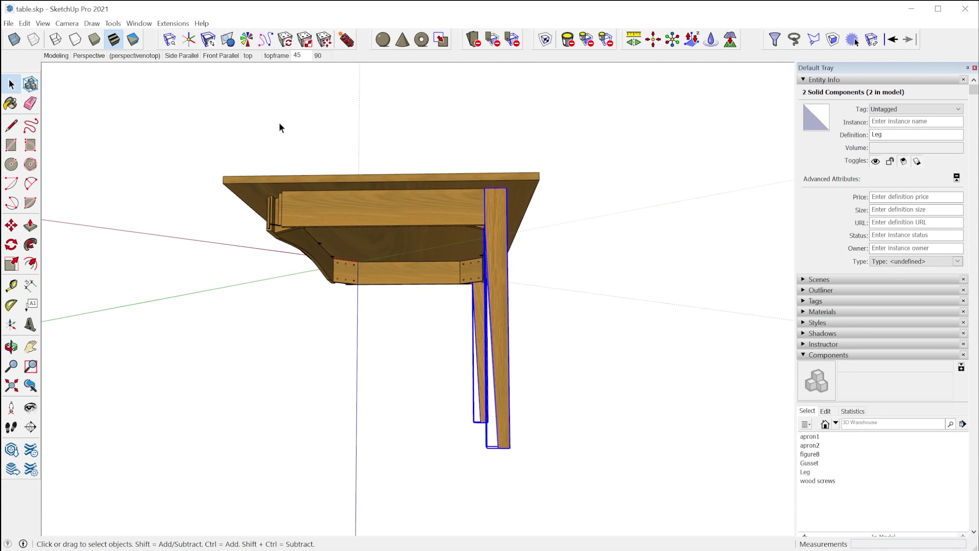
click(227, 39)
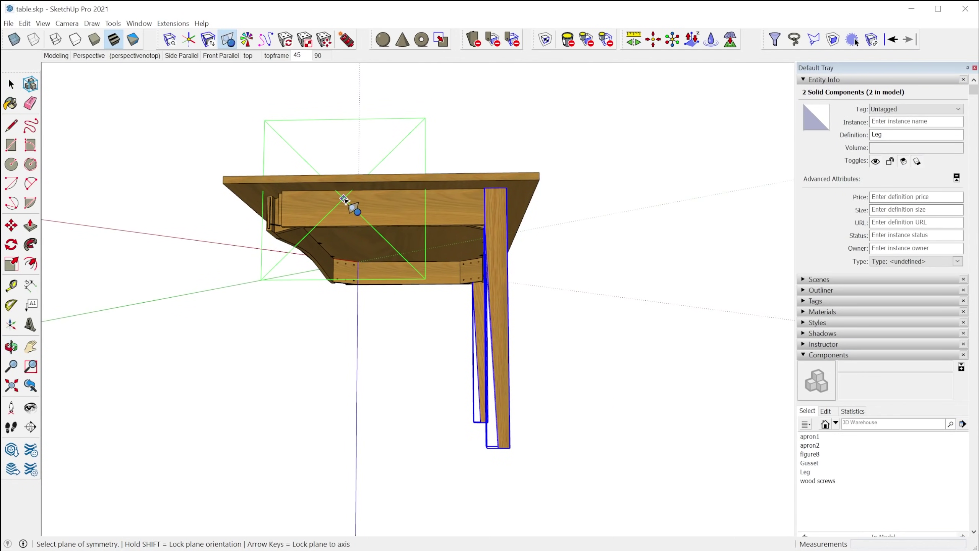
click(390, 227)
middle_drag(404, 258, 656, 288)
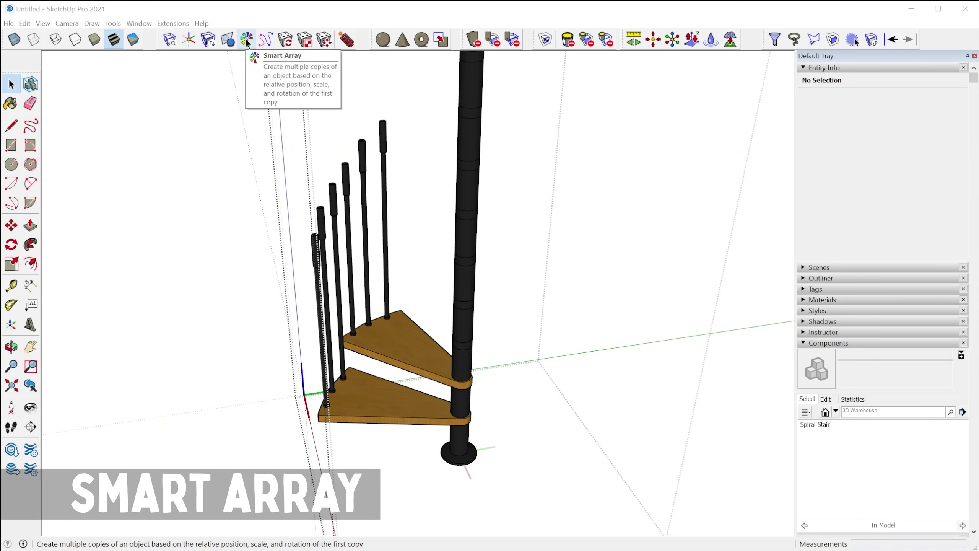
Smart Array the bottom stair step using the second step's offset into 14 steps
click(247, 41)
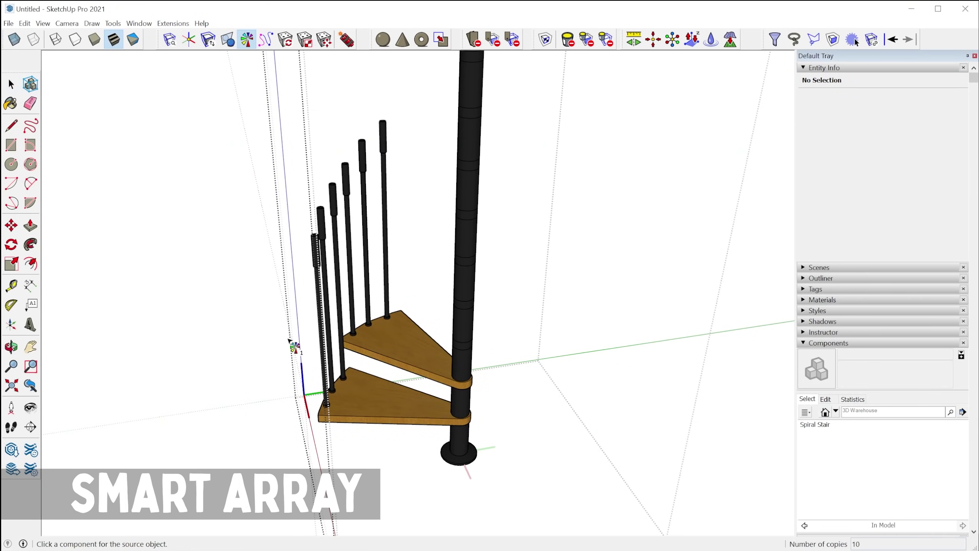
click(369, 392)
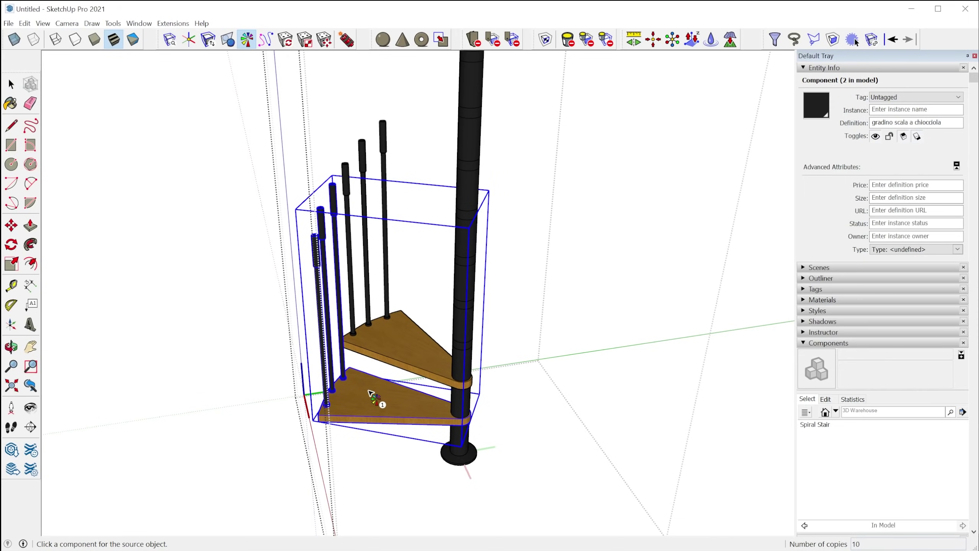
click(369, 393)
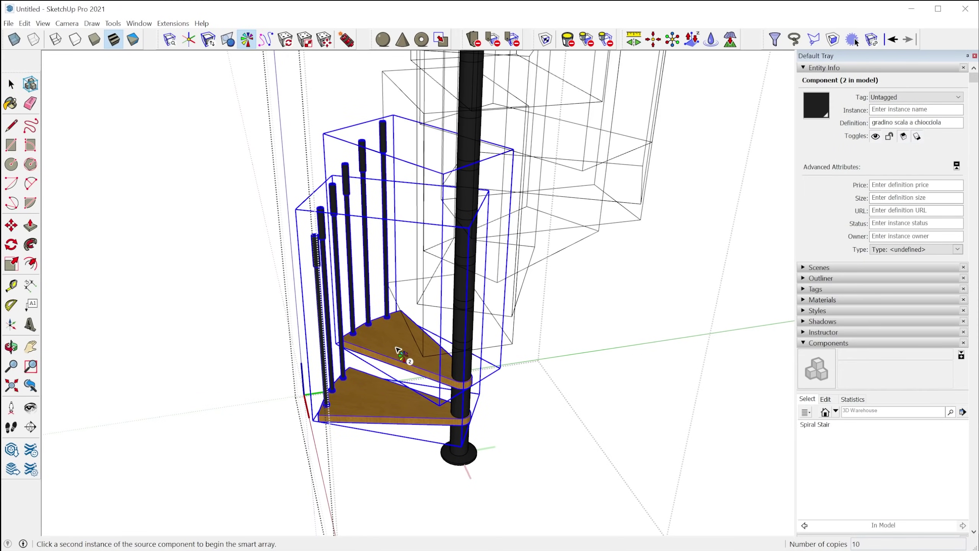
click(399, 353)
scroll(428, 485, down, 5)
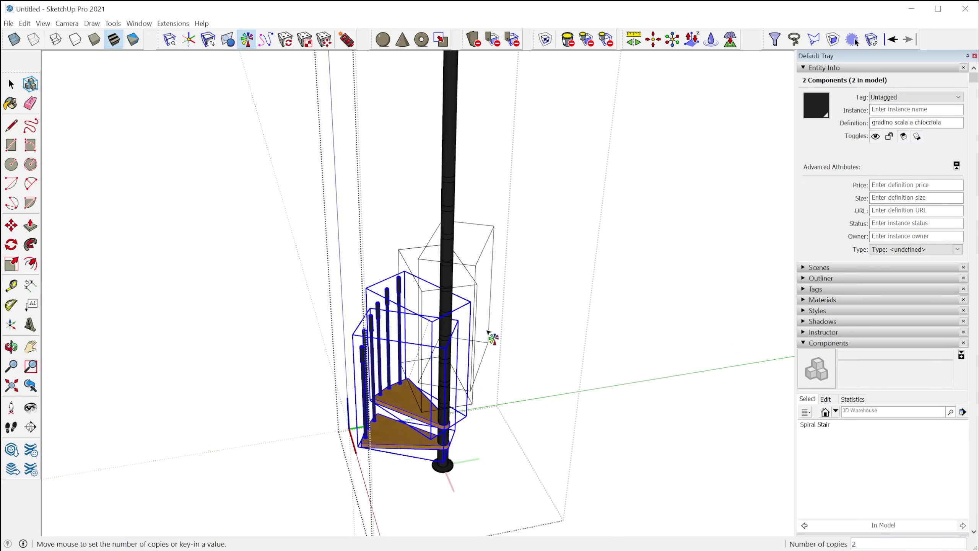
middle_drag(501, 124, 466, 247)
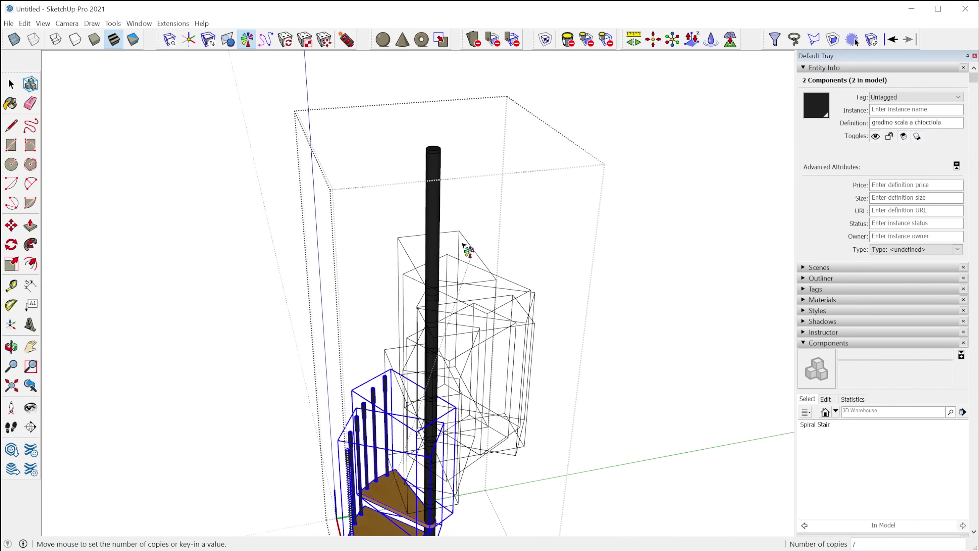
click(513, 98)
middle_drag(586, 278, 347, 347)
middle_drag(537, 359, 568, 434)
scroll(415, 383, up, 6)
scroll(415, 384, down, 3)
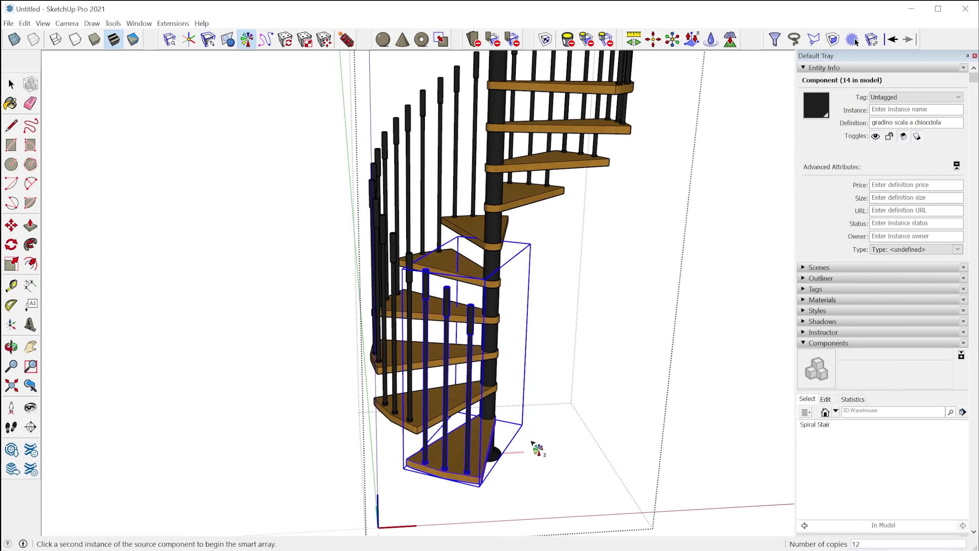
middle_drag(508, 449, 577, 490)
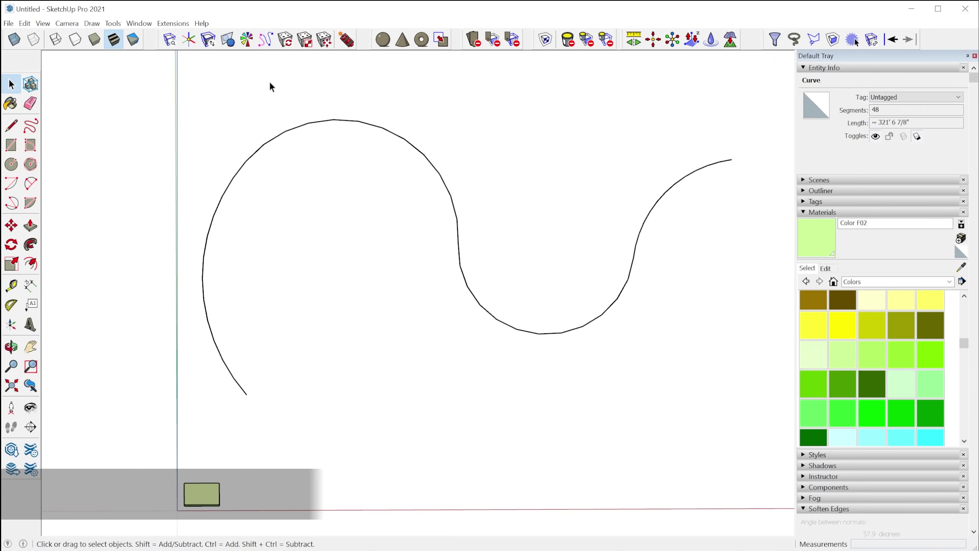
Paint copies of the small box component along the curve, rotated to follow it
click(268, 82)
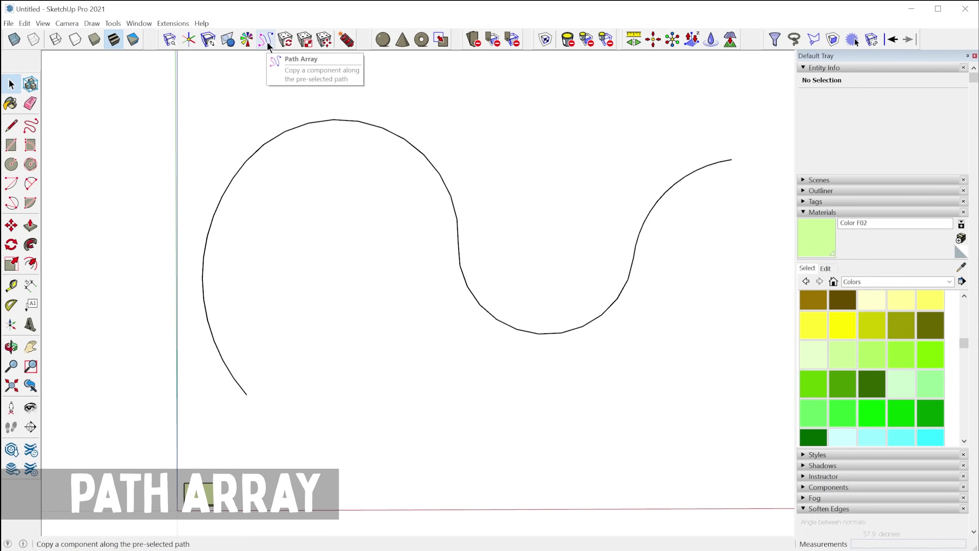
click(290, 129)
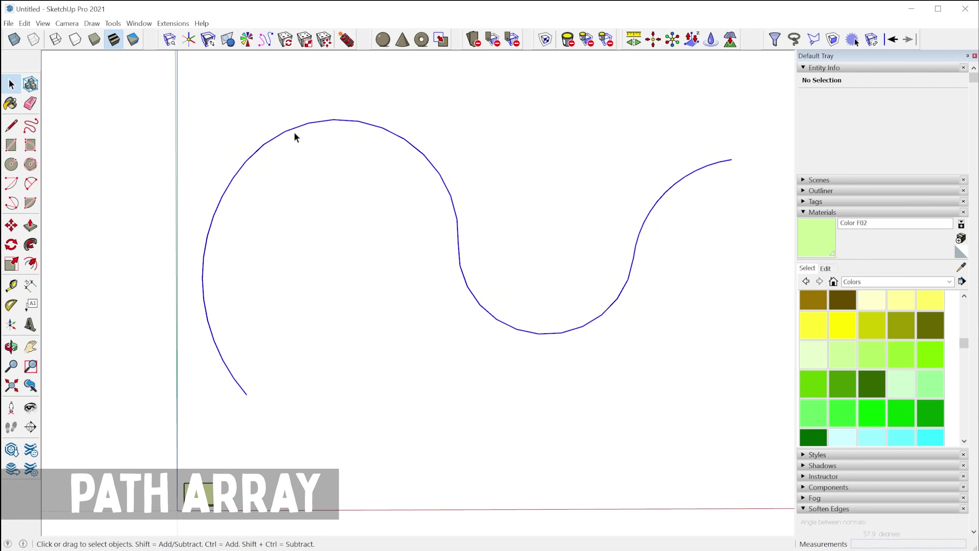
click(265, 40)
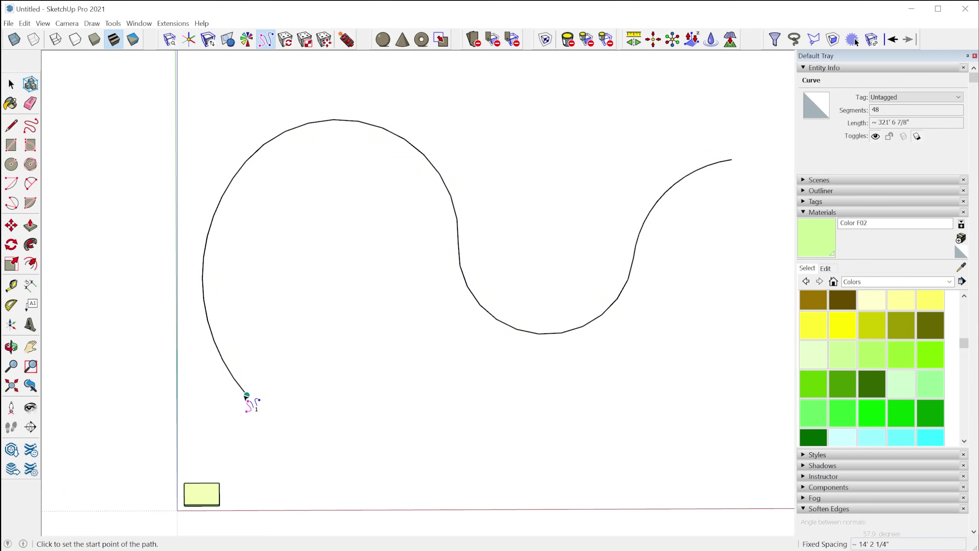
click(247, 395)
click(202, 494)
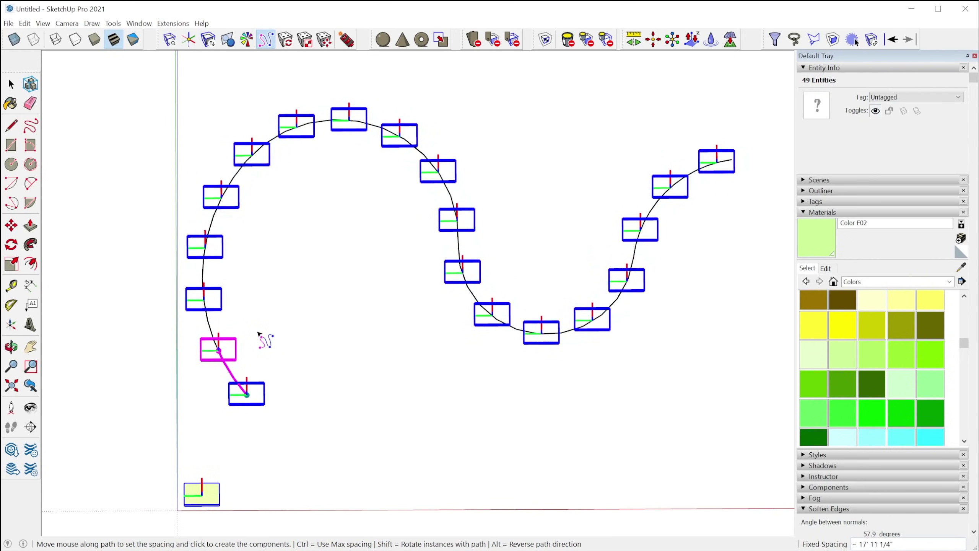
key(shift)
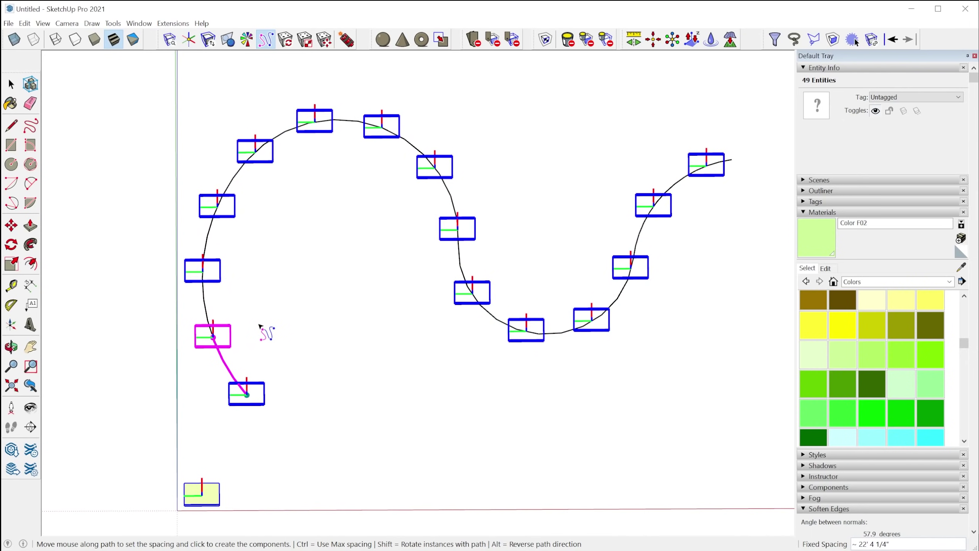
key(shift)
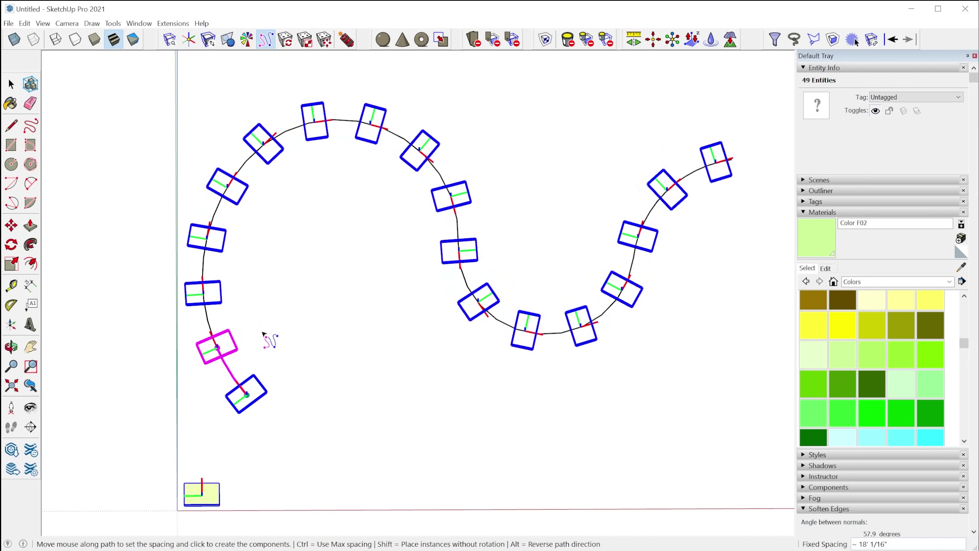
click(265, 355)
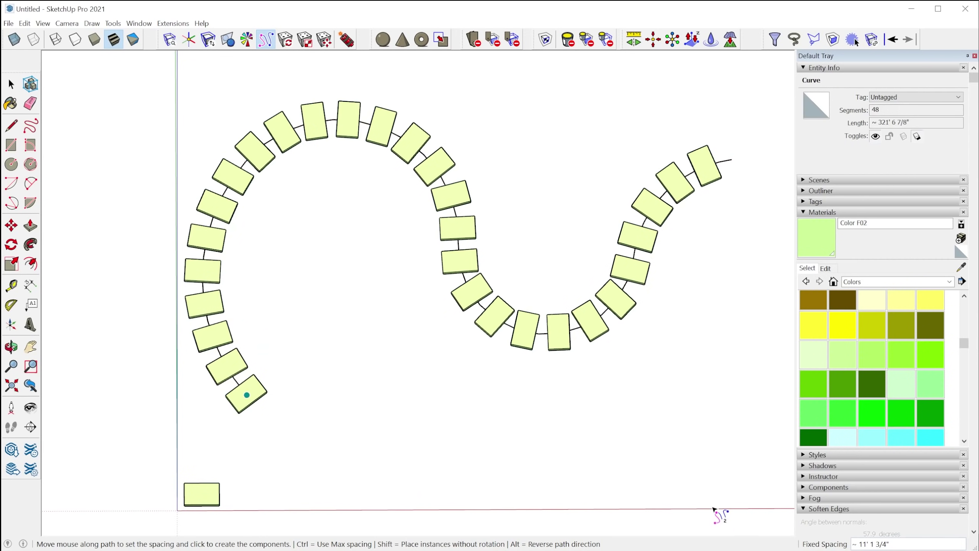
Set the path array's fixed spacing to 2', then to 20'
text(2')
key(Return)
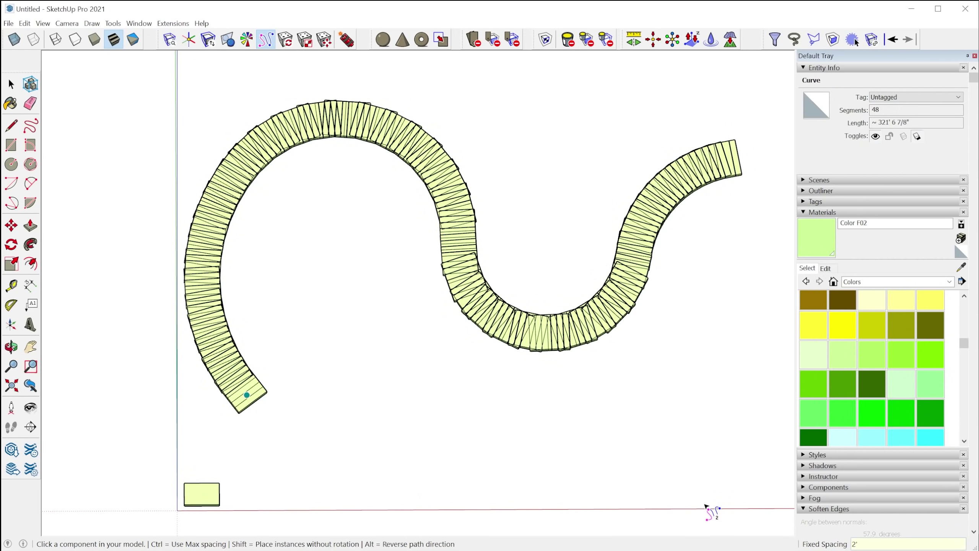
text(20')
key(Return)
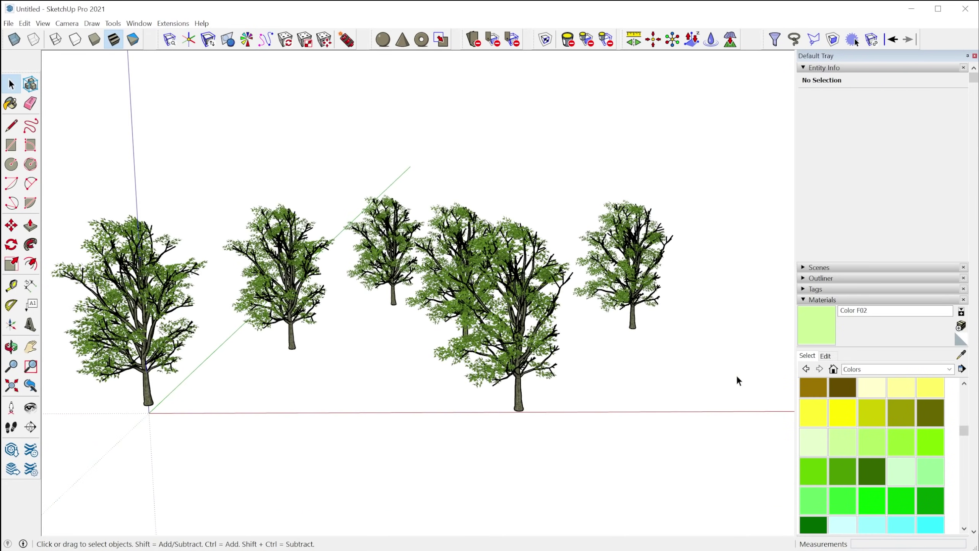
Window-select the six trees and apply Random Spin to them
key(o)
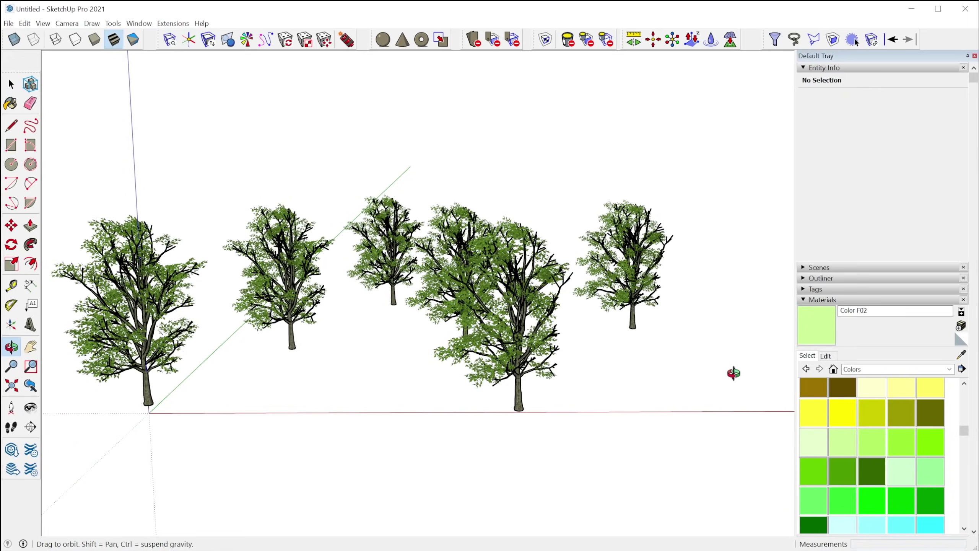
drag(734, 373, 482, 392)
key(space)
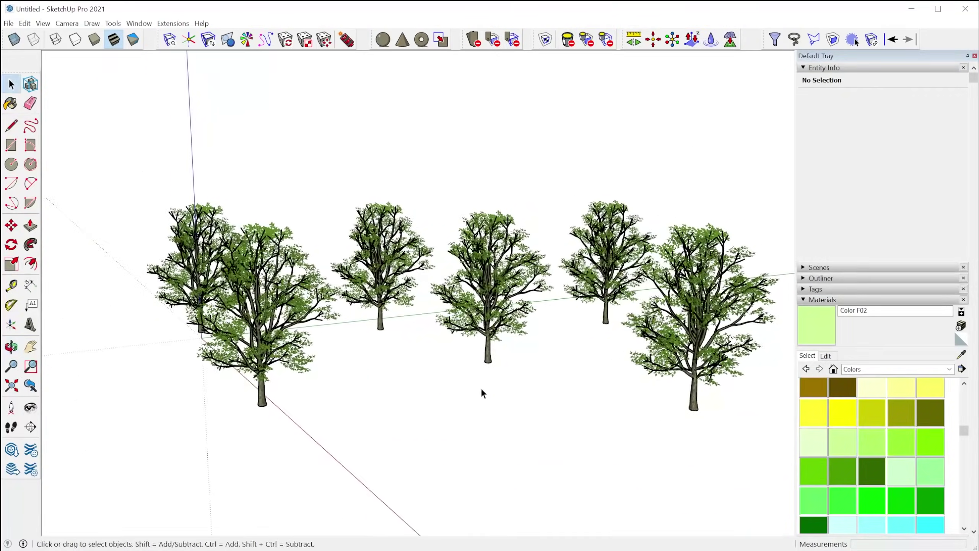
scroll(447, 369, down, 2)
drag(124, 201, 740, 427)
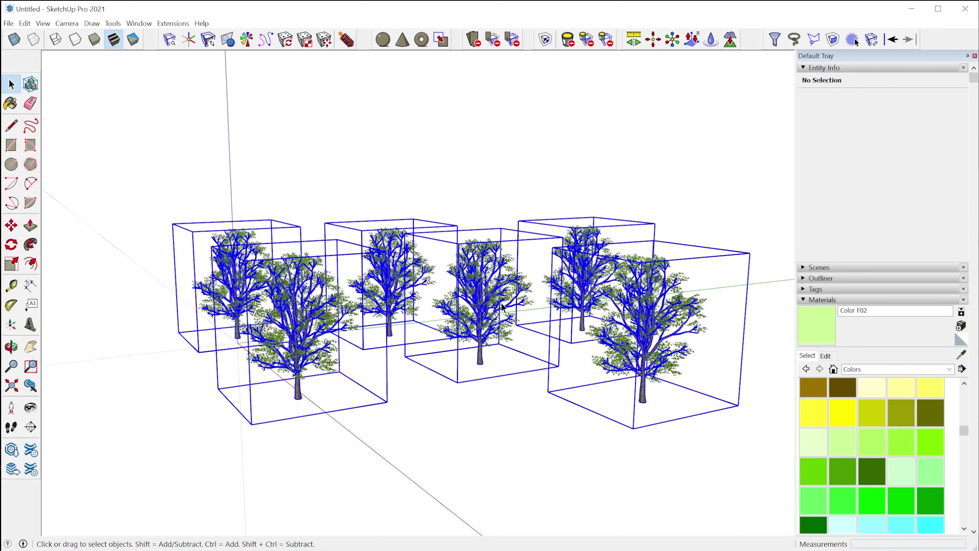
click(285, 45)
click(435, 277)
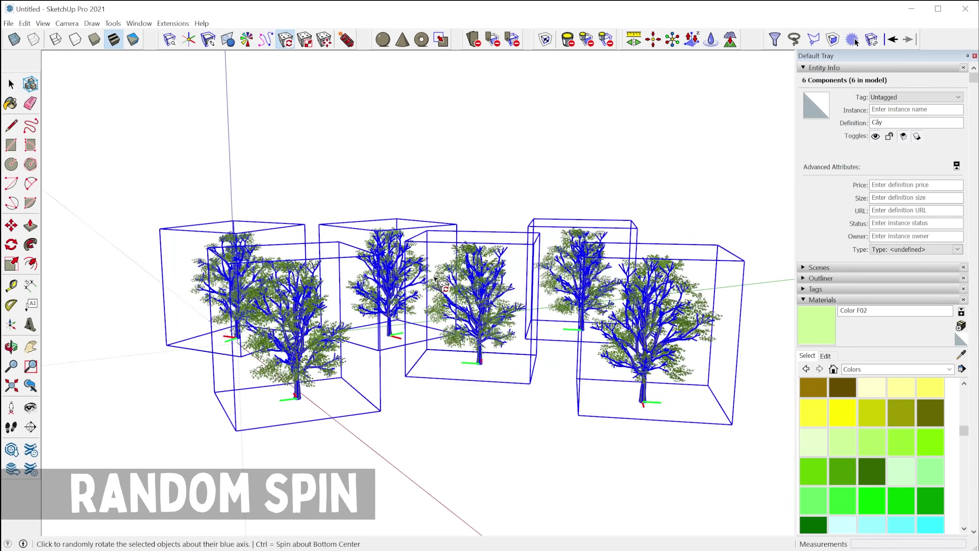
Orbit to check the spun trees and clear the selection
middle_drag(370, 340, 613, 461)
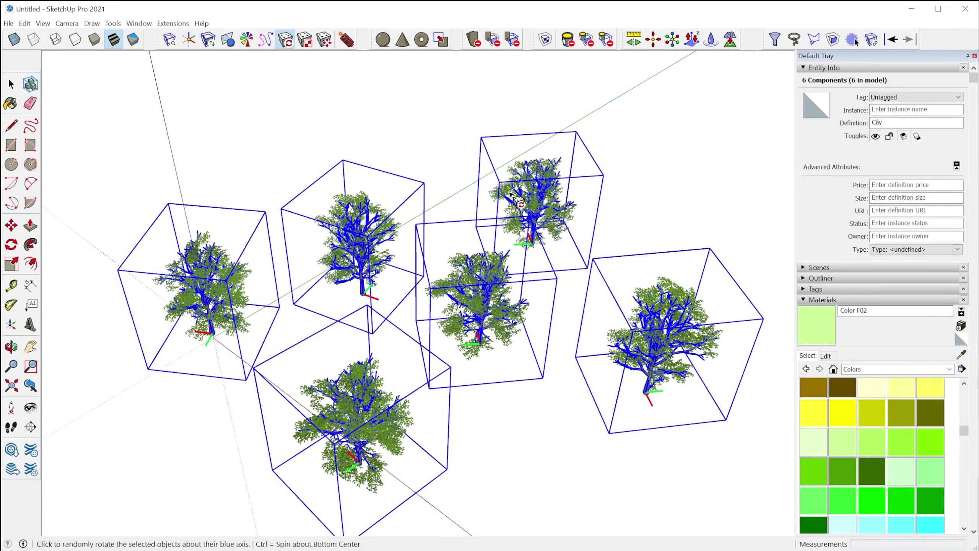
scroll(411, 289, down, 3)
middle_drag(437, 389, 347, 376)
key(space)
click(635, 376)
middle_drag(692, 321, 404, 314)
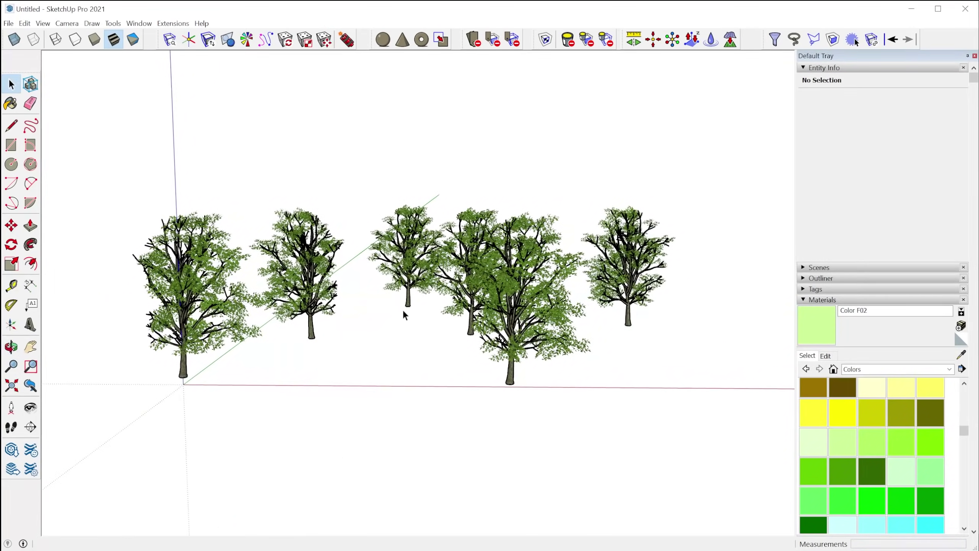
Select all six trees and apply Random Scale twice for new random sizes
drag(118, 123, 756, 453)
click(305, 39)
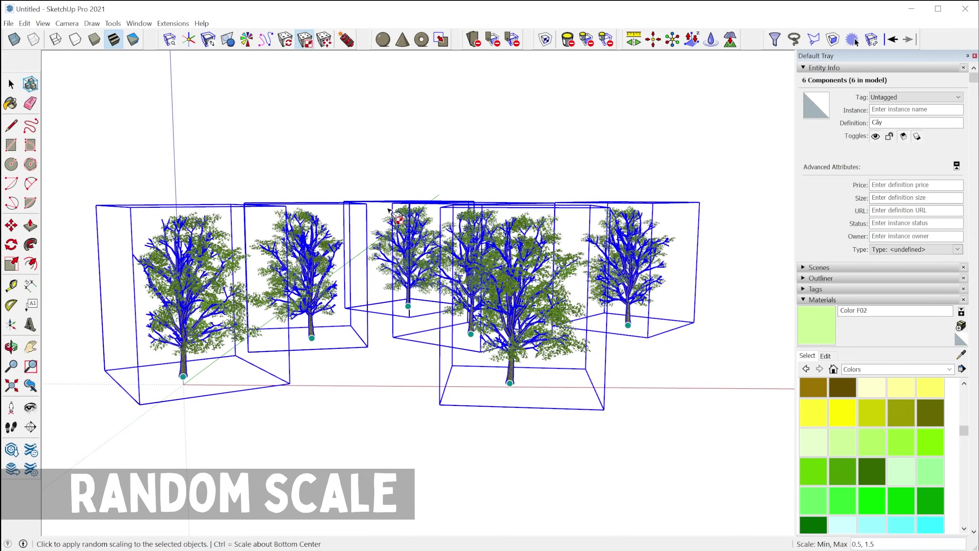
click(413, 340)
middle_drag(413, 340, 290, 334)
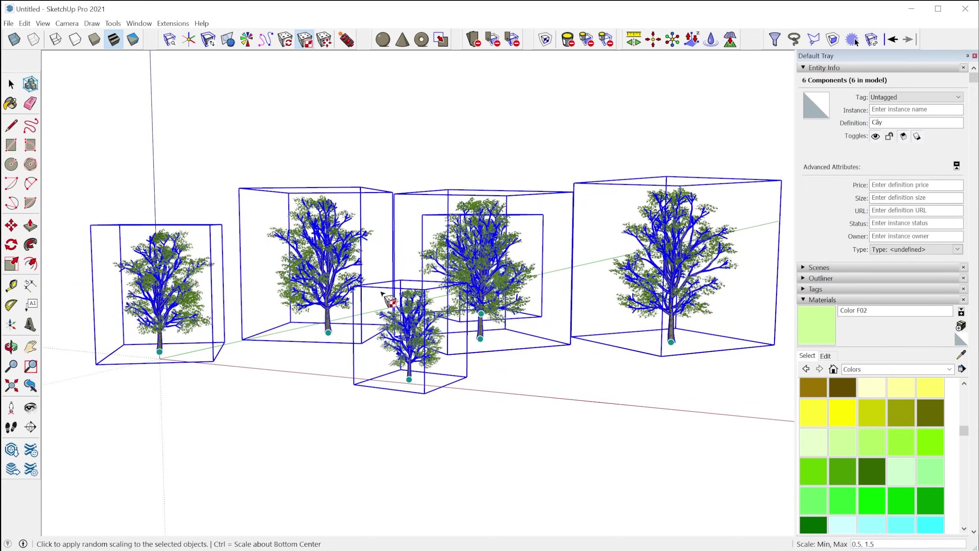
click(350, 370)
Clear the selection and orbit to review the resized trees
key(space)
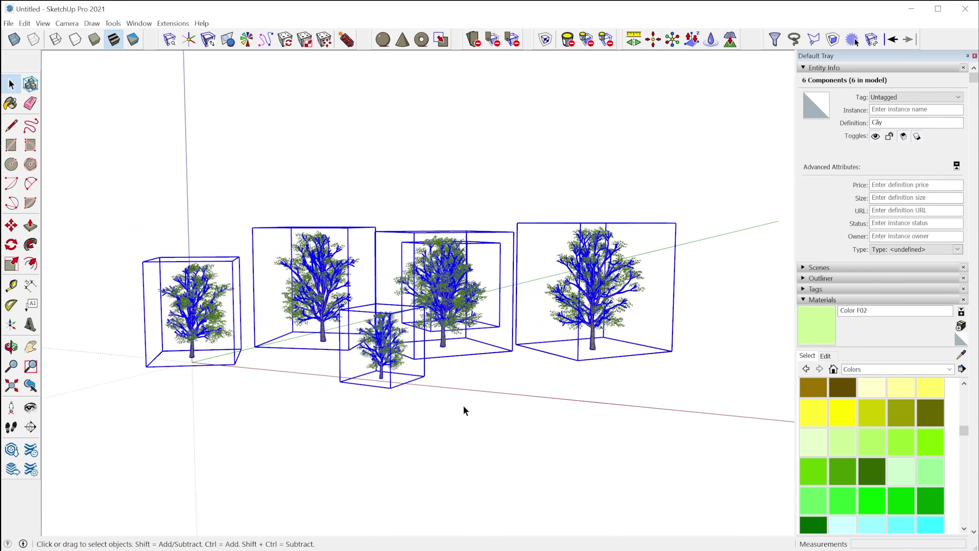
click(497, 412)
middle_drag(564, 349, 560, 382)
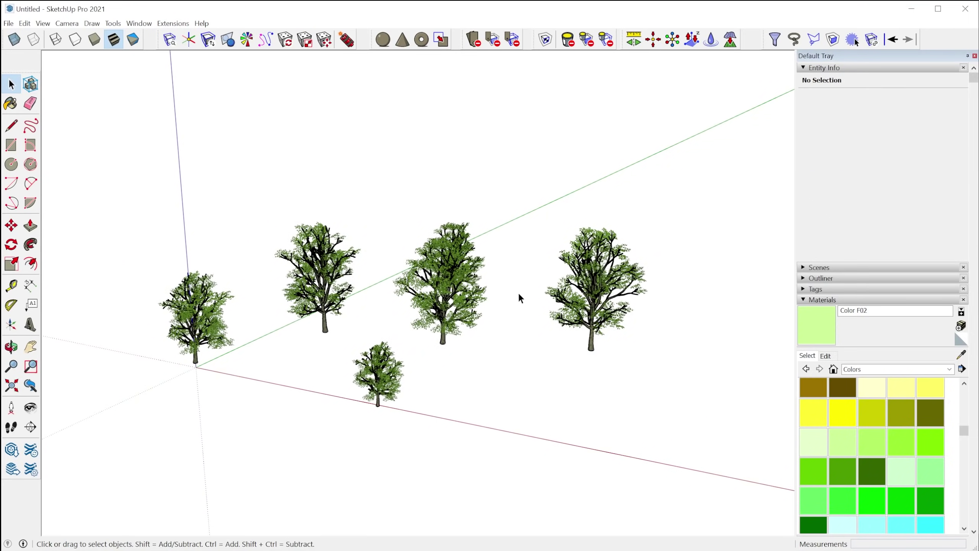
scroll(453, 297, up, 3)
middle_drag(453, 297, 676, 293)
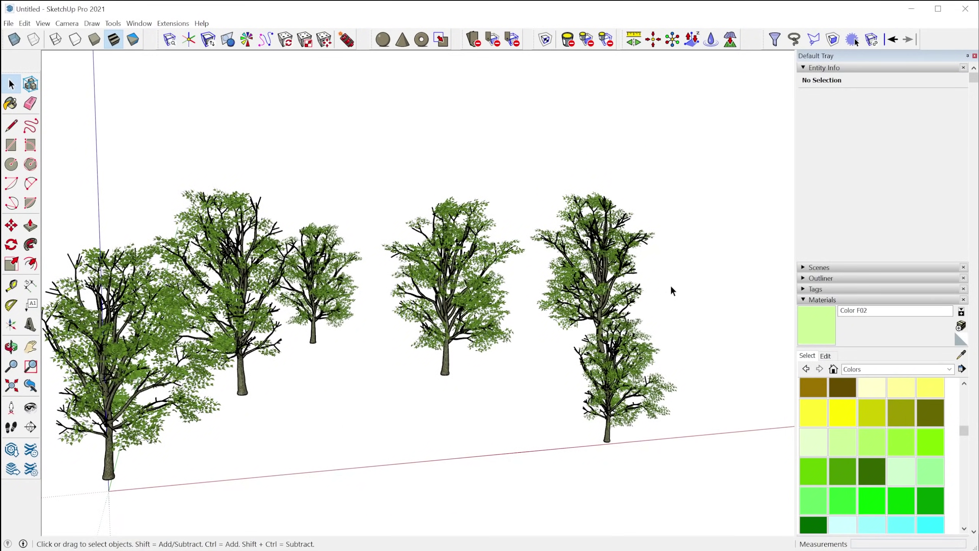
middle_drag(505, 324, 416, 384)
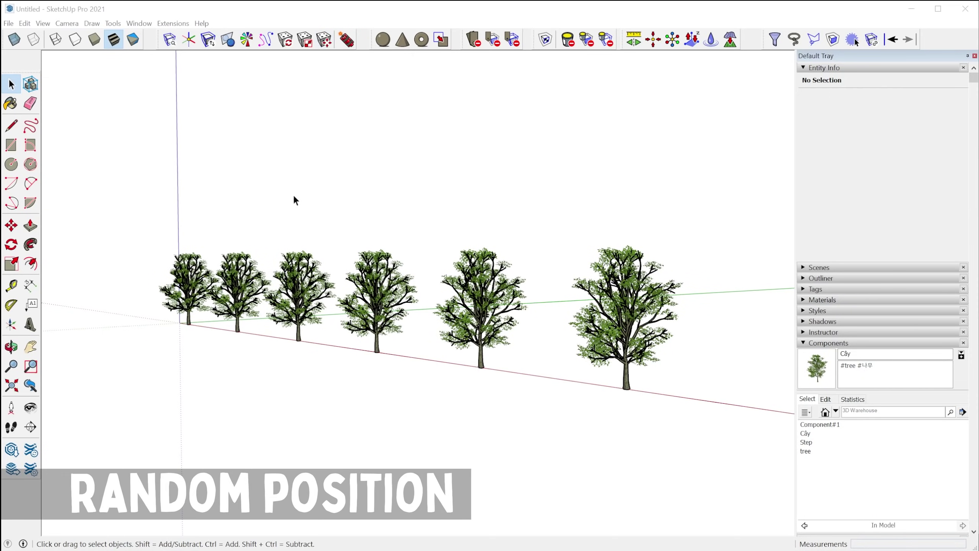
Select the six-tree row and set the Random Position red- and green-axis jitter ranges
drag(124, 163, 719, 422)
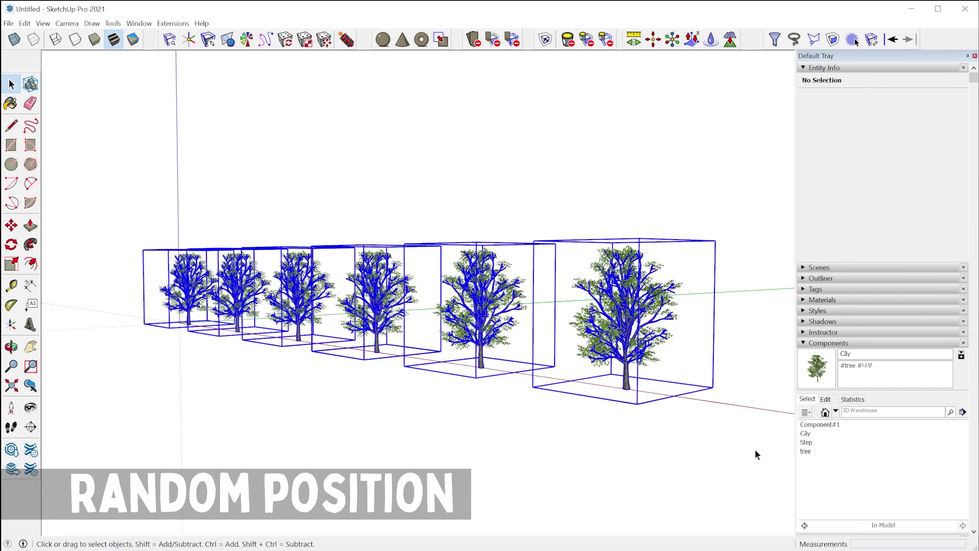
click(325, 45)
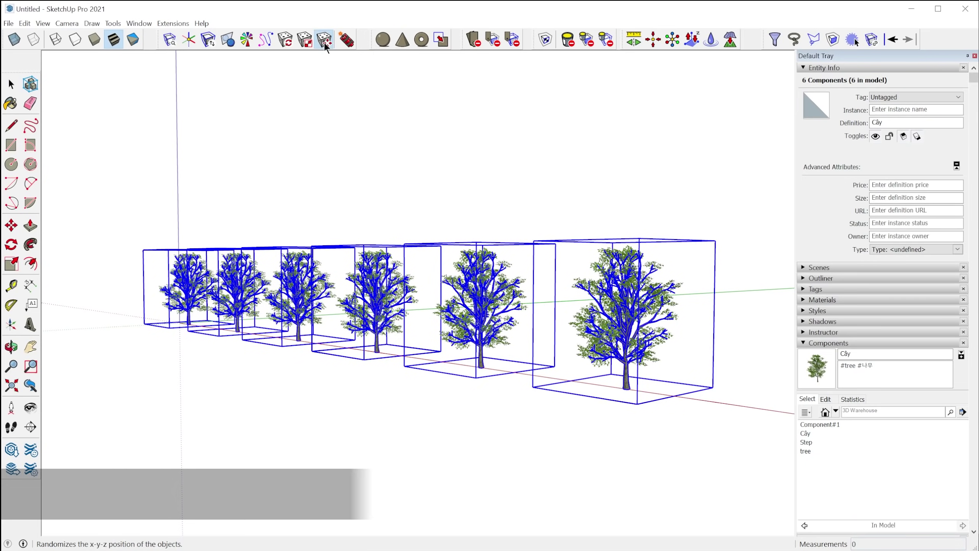
middle_drag(464, 305, 471, 383)
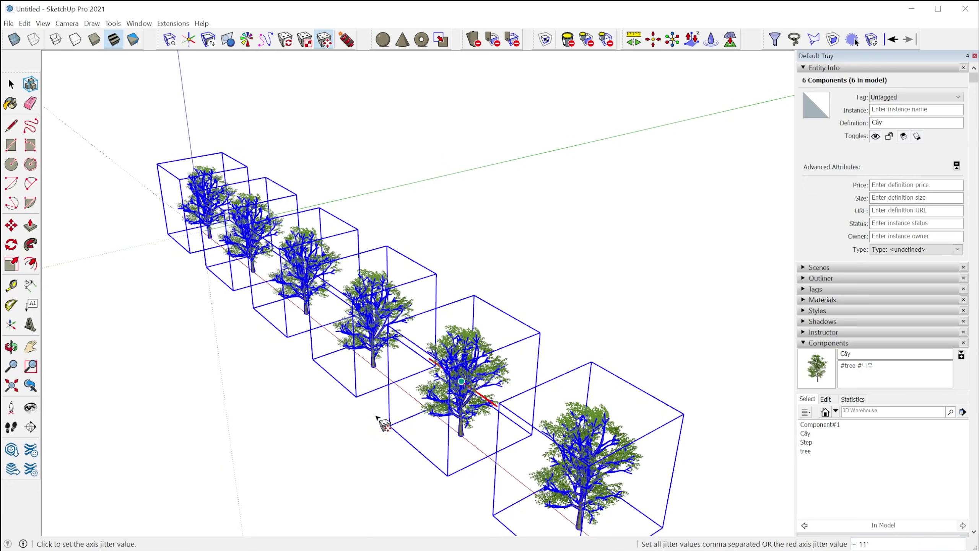
middle_drag(358, 401, 524, 404)
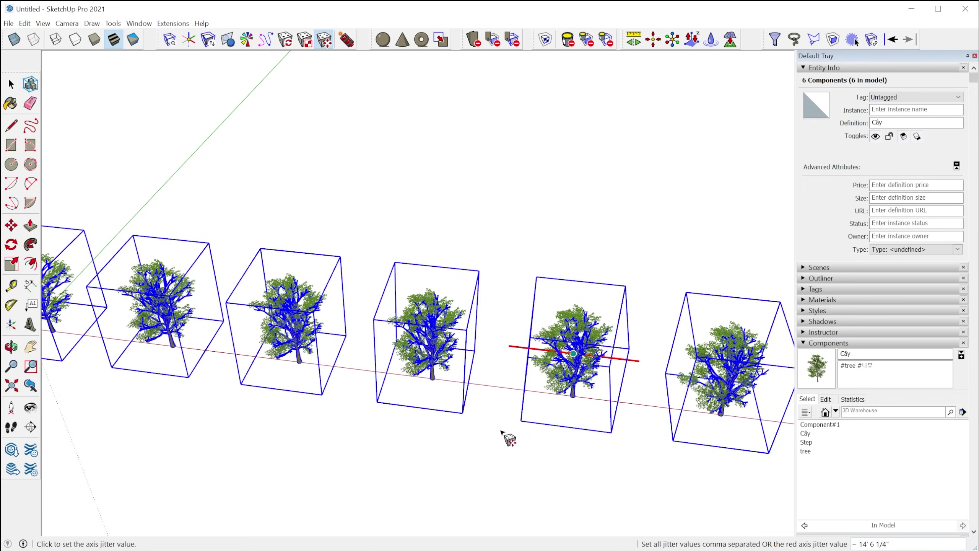
scroll(516, 421, down, 3)
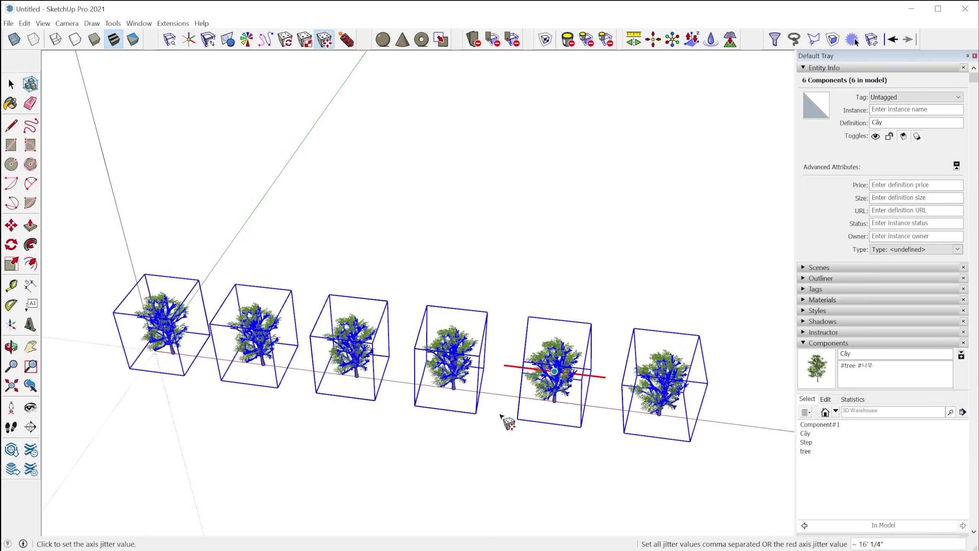
click(501, 416)
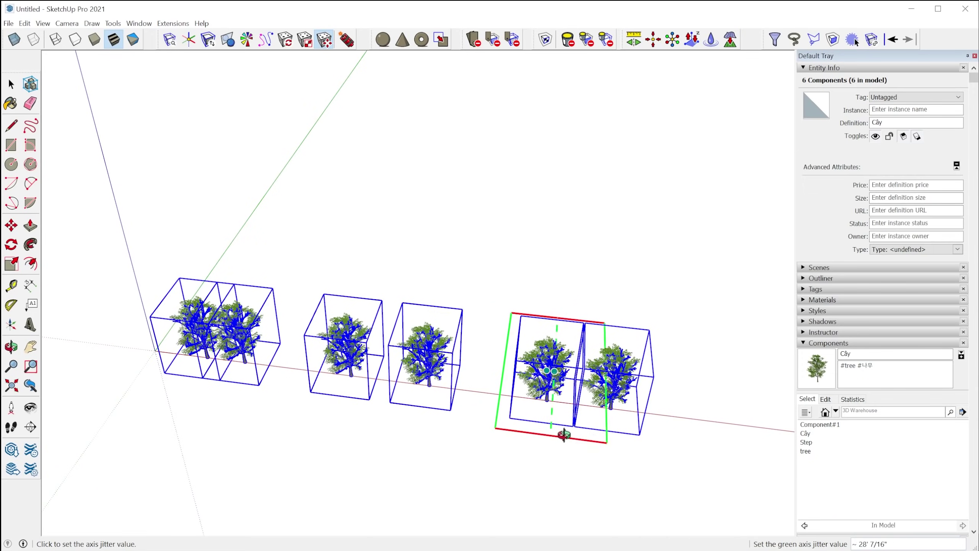
middle_drag(564, 435, 354, 391)
scroll(353, 391, down, 3)
scroll(317, 393, up, 3)
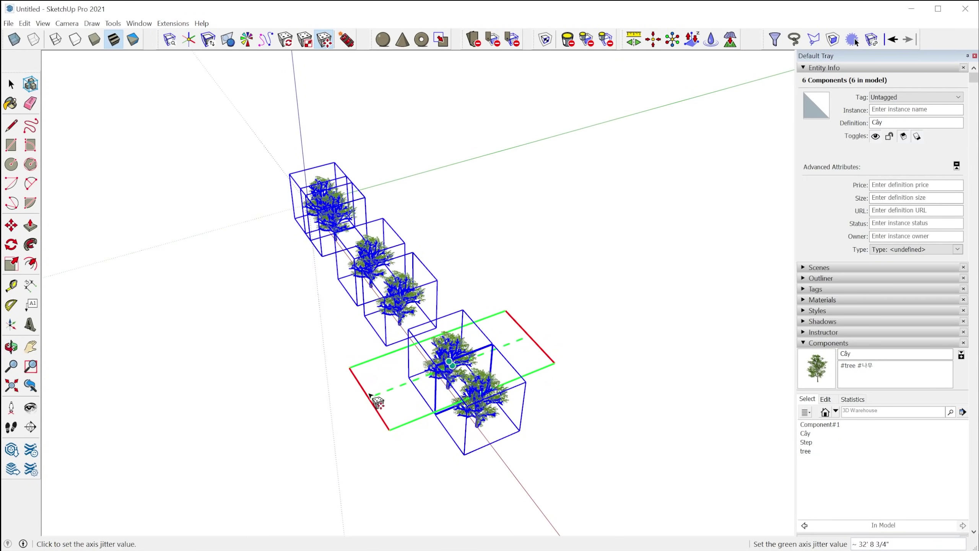
click(249, 449)
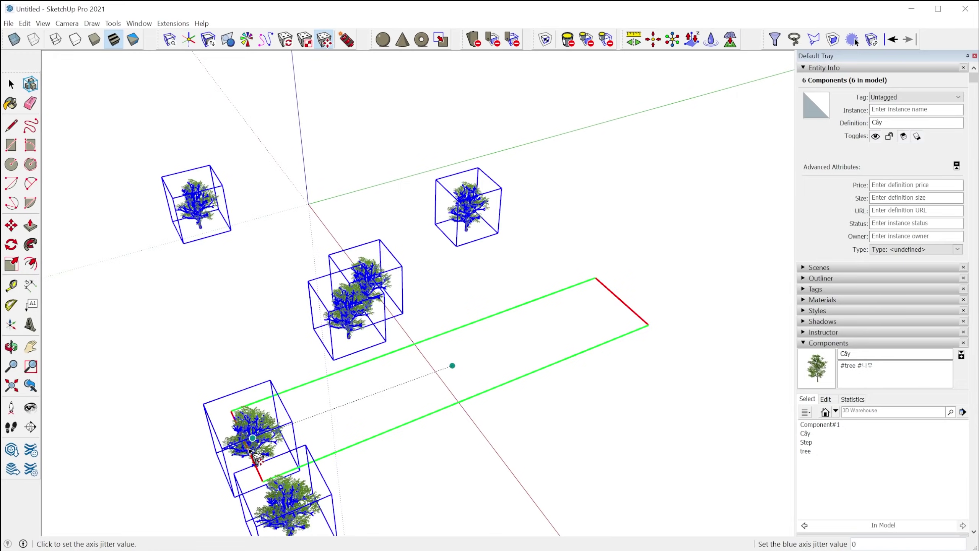
Keep blue jitter at 0 and scatter the trees to new random positions on the ground
middle_drag(448, 389, 507, 286)
middle_drag(507, 240, 343, 356)
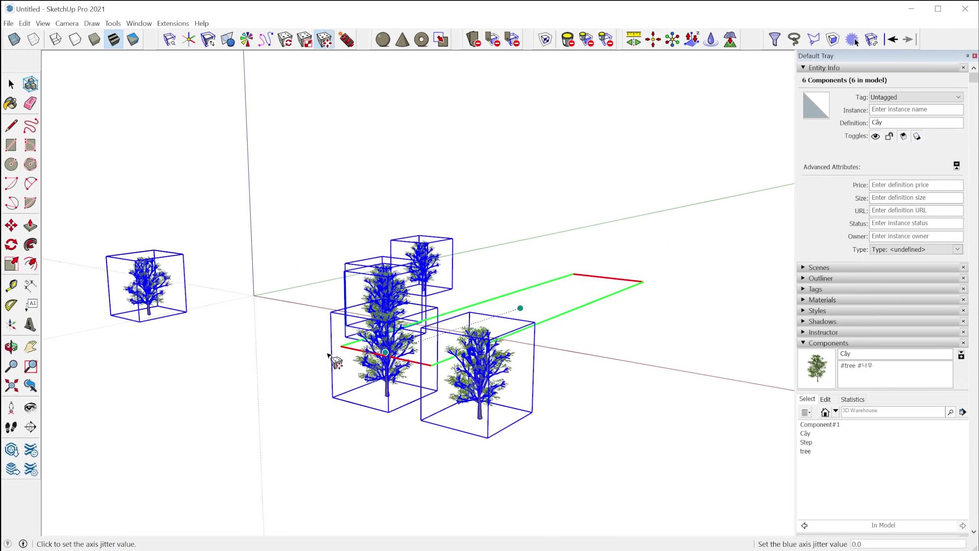
click(523, 313)
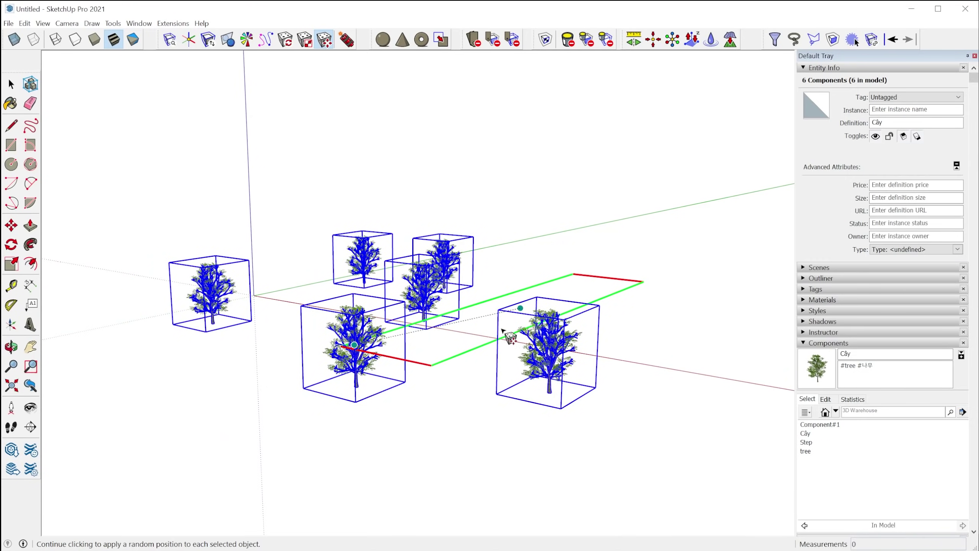
middle_drag(547, 320, 400, 454)
click(435, 332)
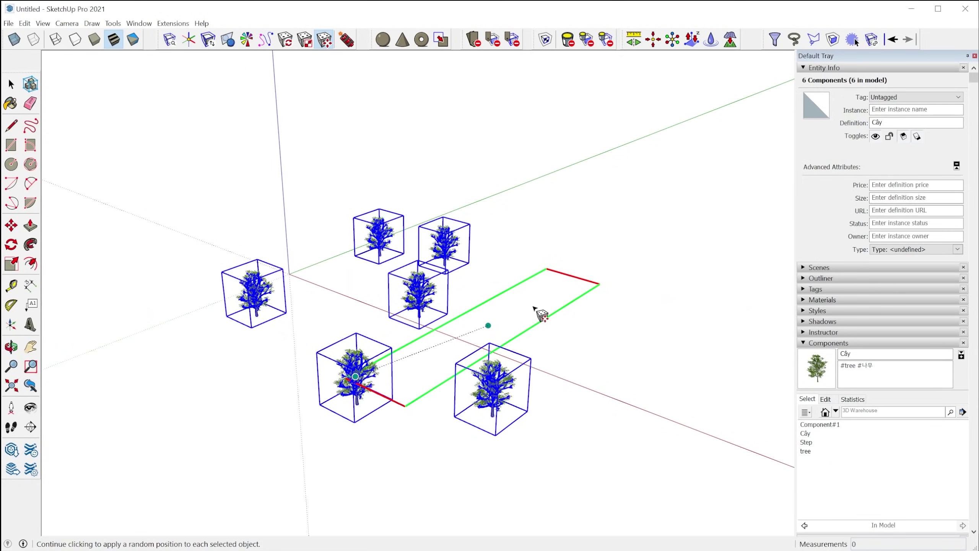
middle_drag(498, 327, 548, 398)
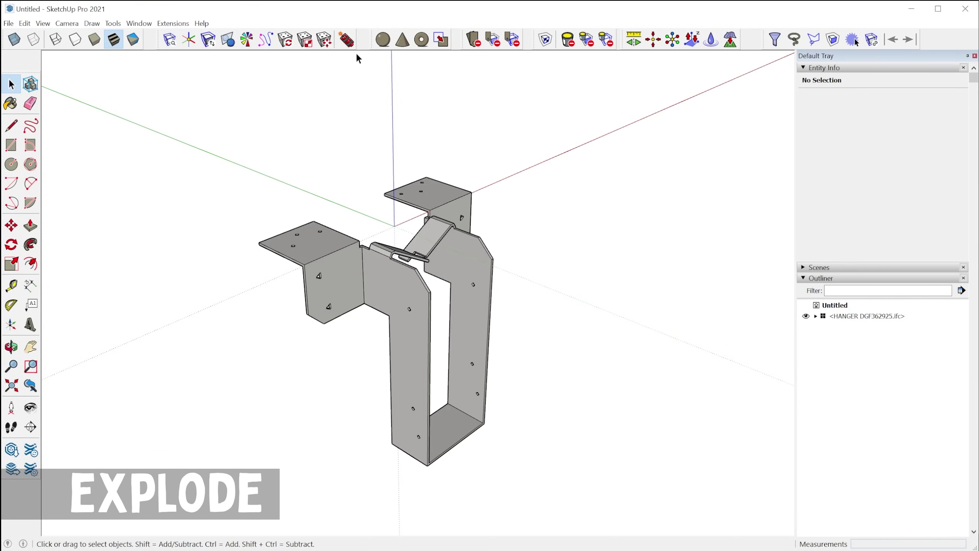
click(485, 285)
click(815, 316)
click(822, 326)
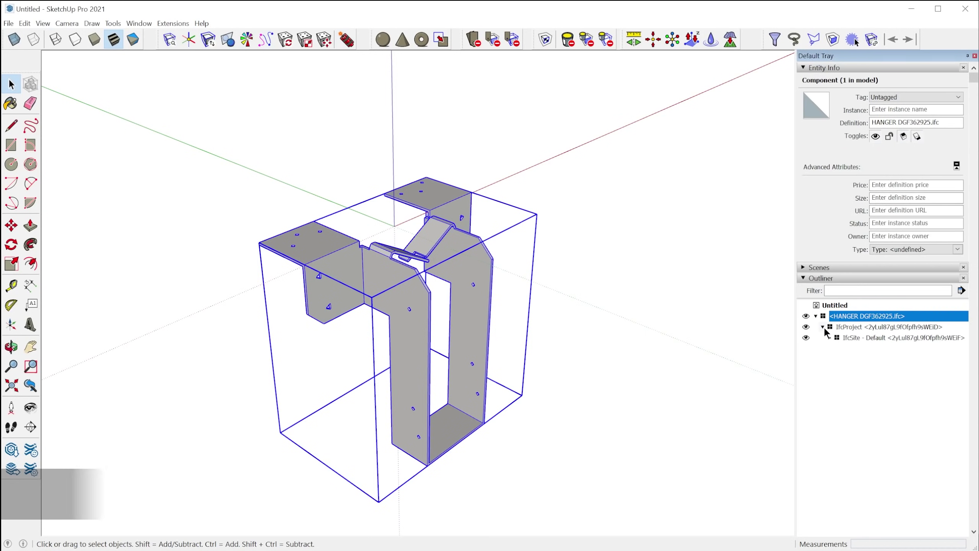
click(830, 337)
click(836, 349)
click(843, 359)
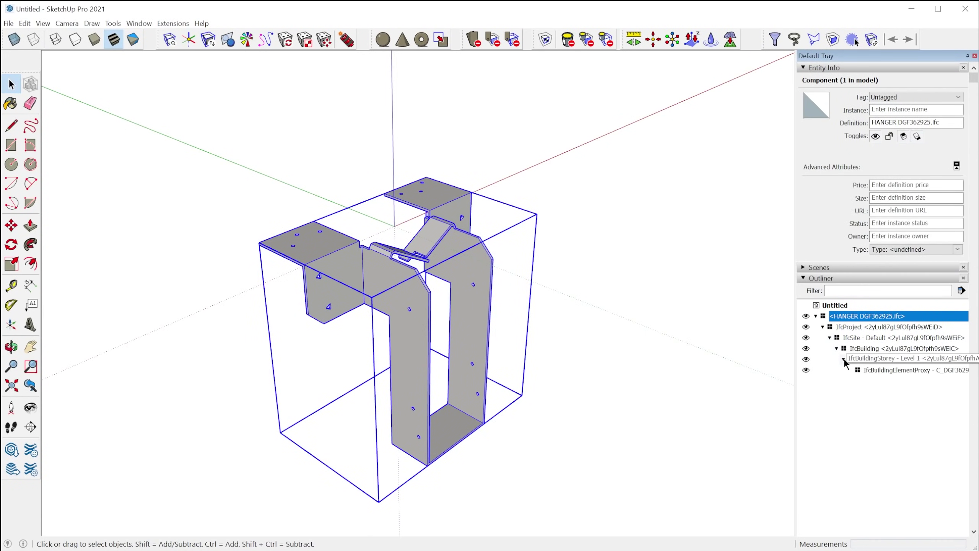
click(864, 370)
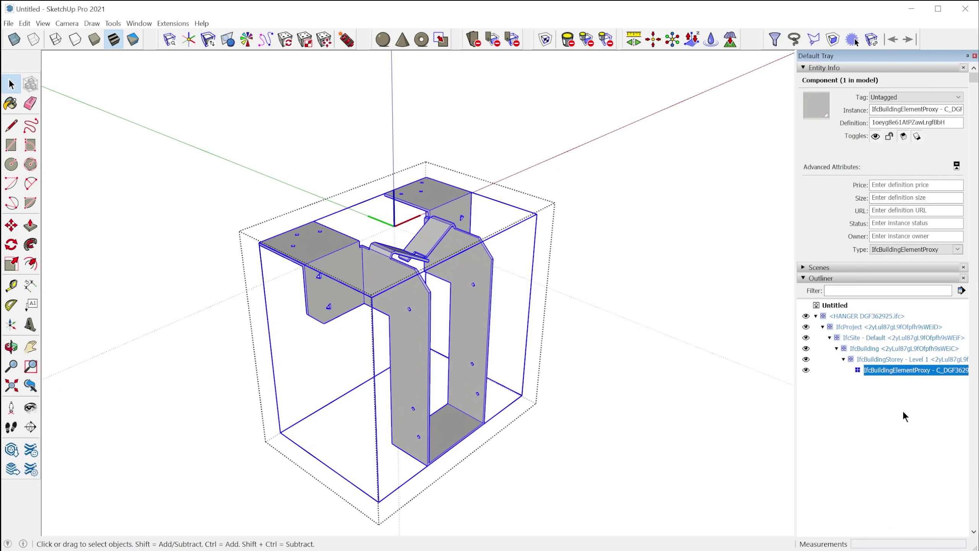
click(903, 409)
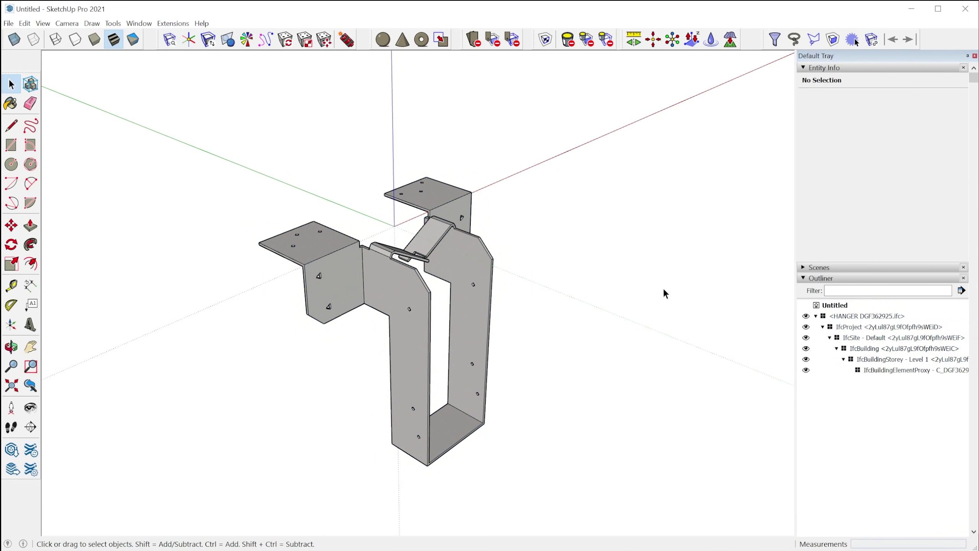
click(449, 223)
click(347, 39)
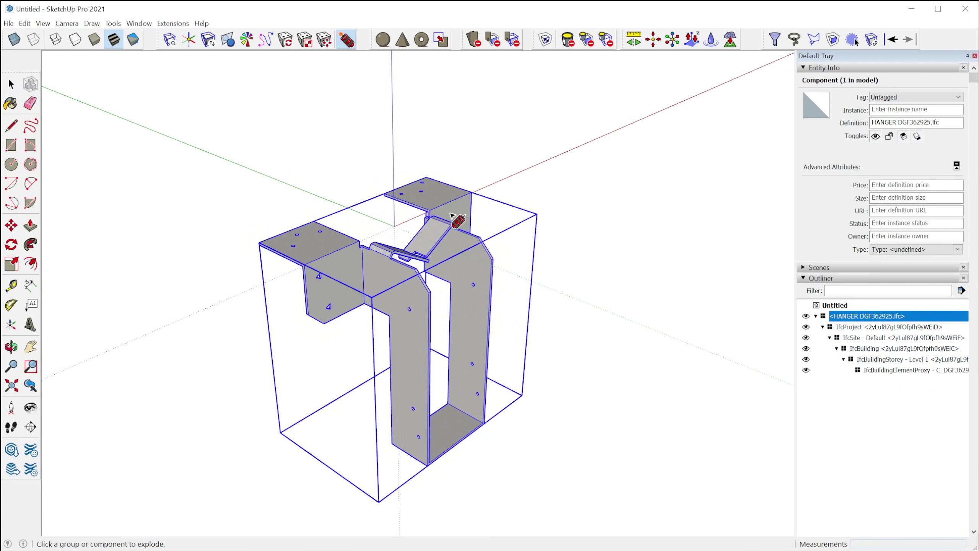
click(450, 219)
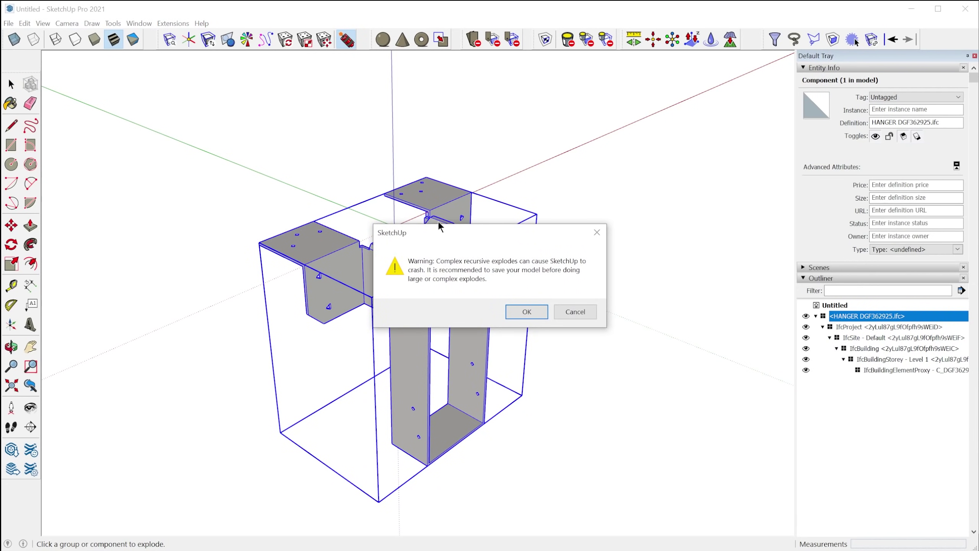
click(526, 311)
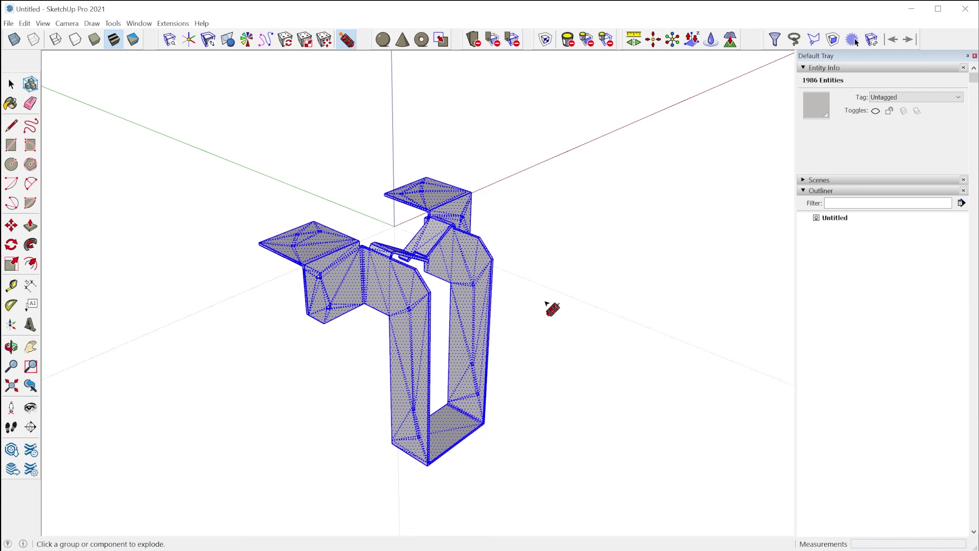
scroll(564, 320, down, 1)
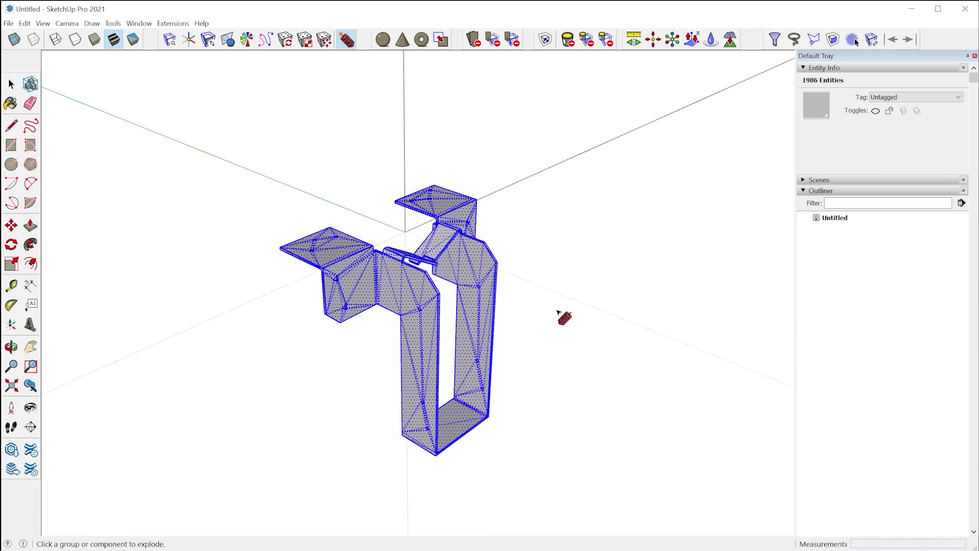
scroll(544, 360, down, 1)
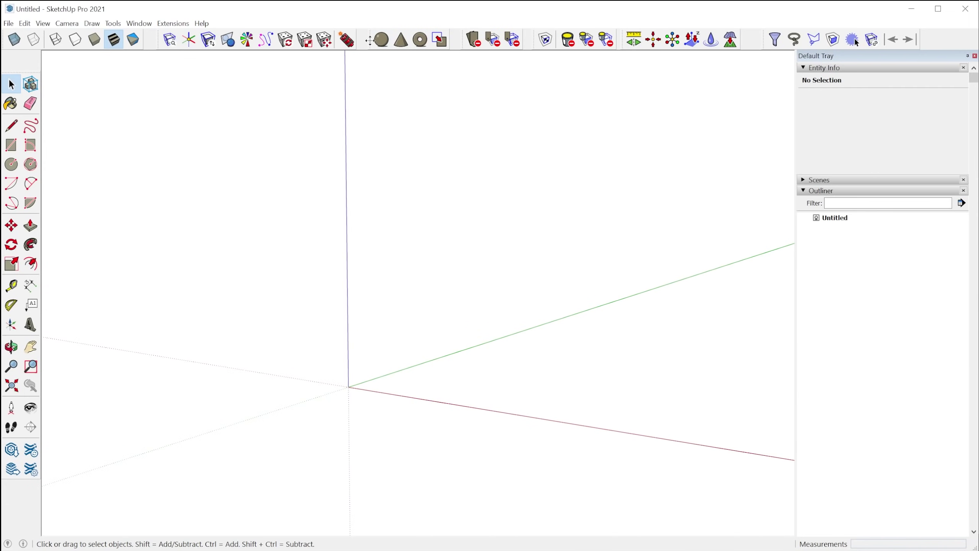
Float the Draw toolbar and draw a sphere near the origin
mouse_move(371, 39)
mouse_down()
mouse_move(375, 93)
mouse_move(364, 112)
mouse_move(404, 38)
mouse_up()
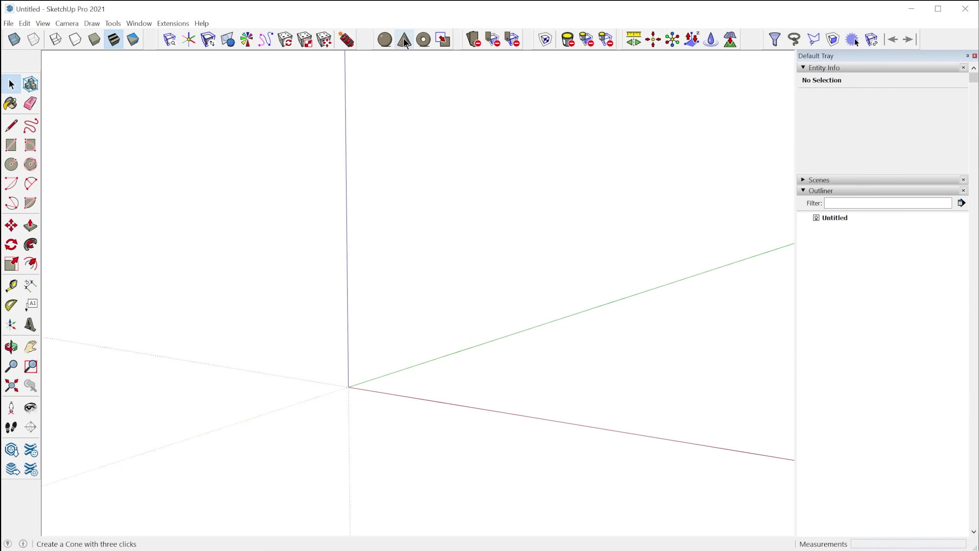
click(385, 40)
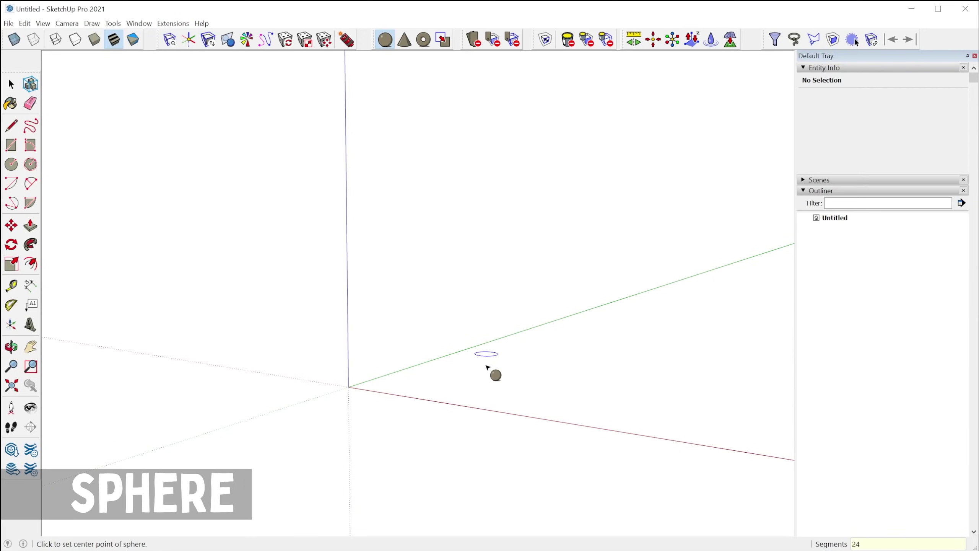
click(377, 393)
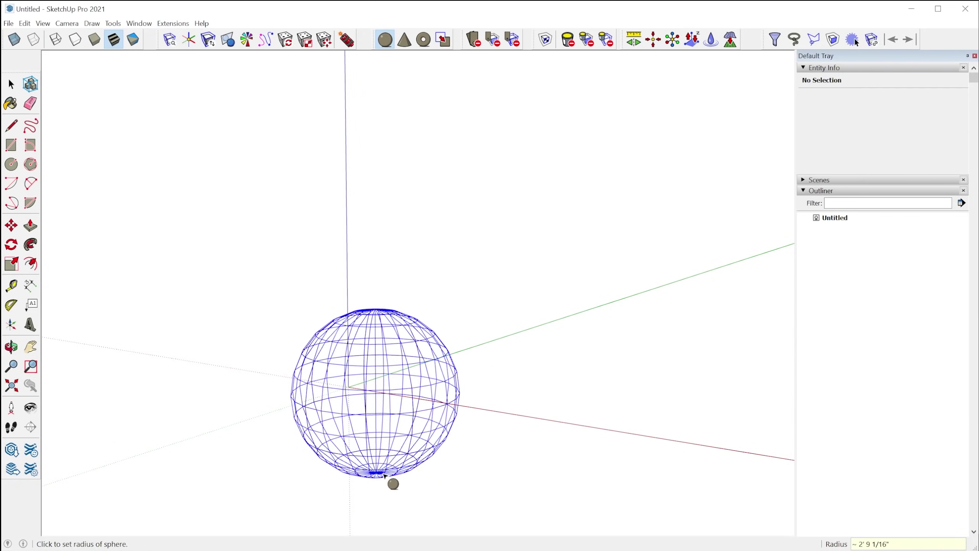
click(384, 478)
middle_drag(545, 426, 524, 424)
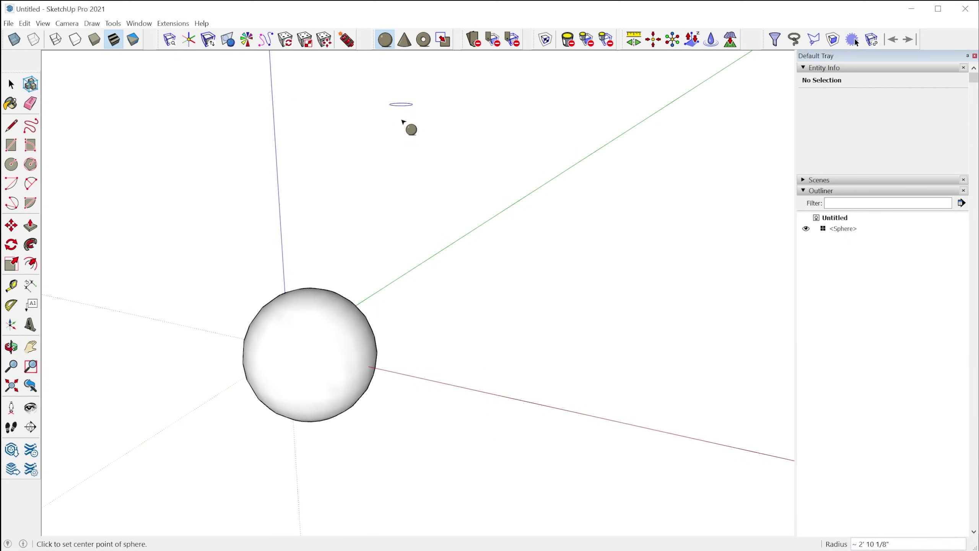
Add a 12-sided cone beside the sphere on the red axis
click(405, 40)
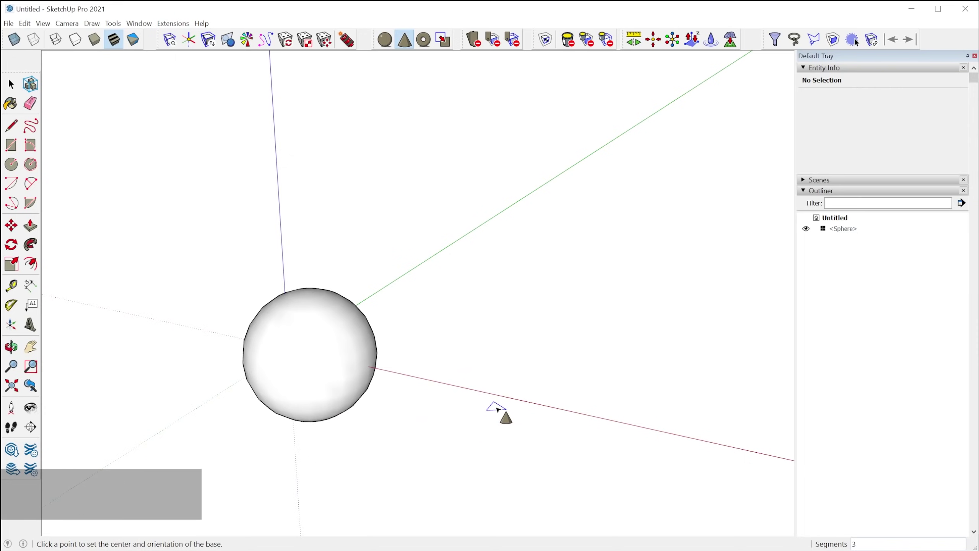
text(12)
key(Return)
click(520, 412)
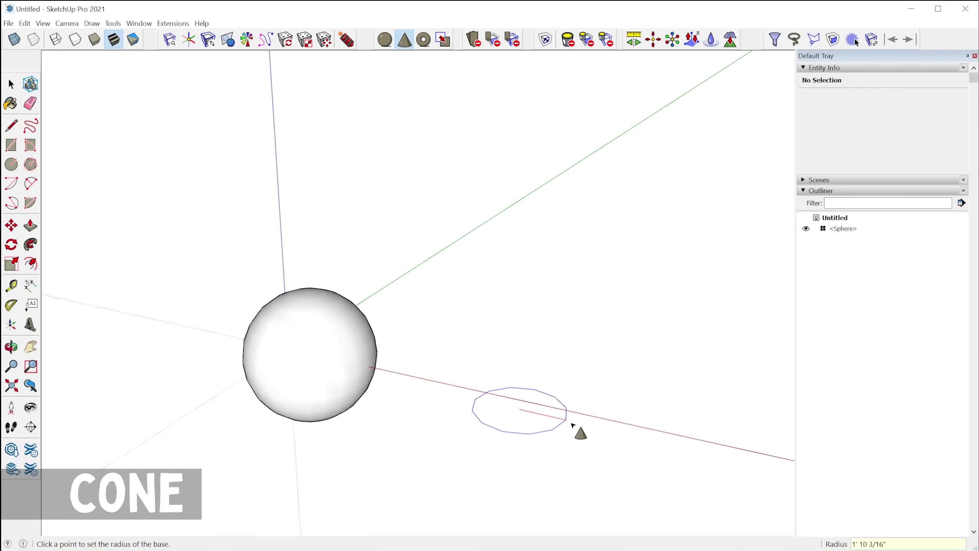
click(624, 436)
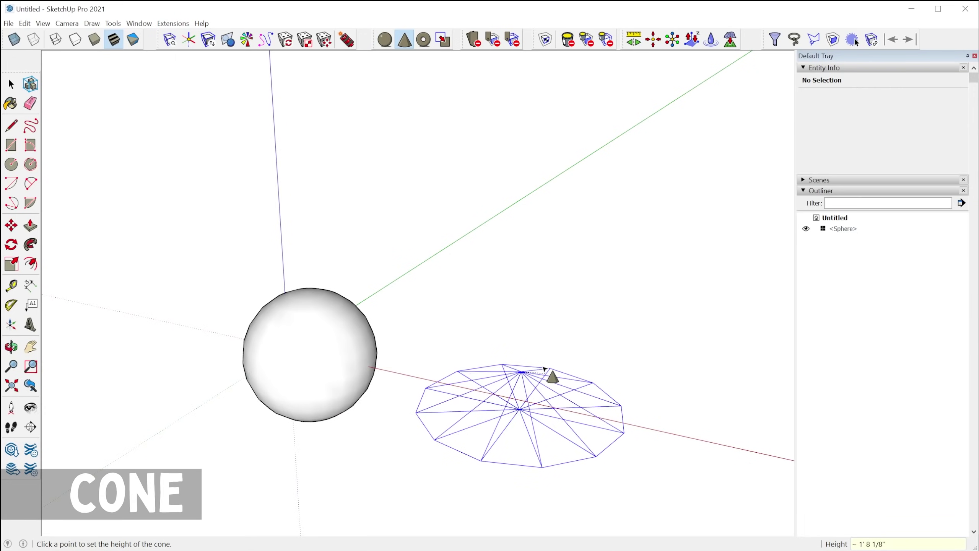
click(549, 247)
shift+middle_drag(626, 382, 533, 365)
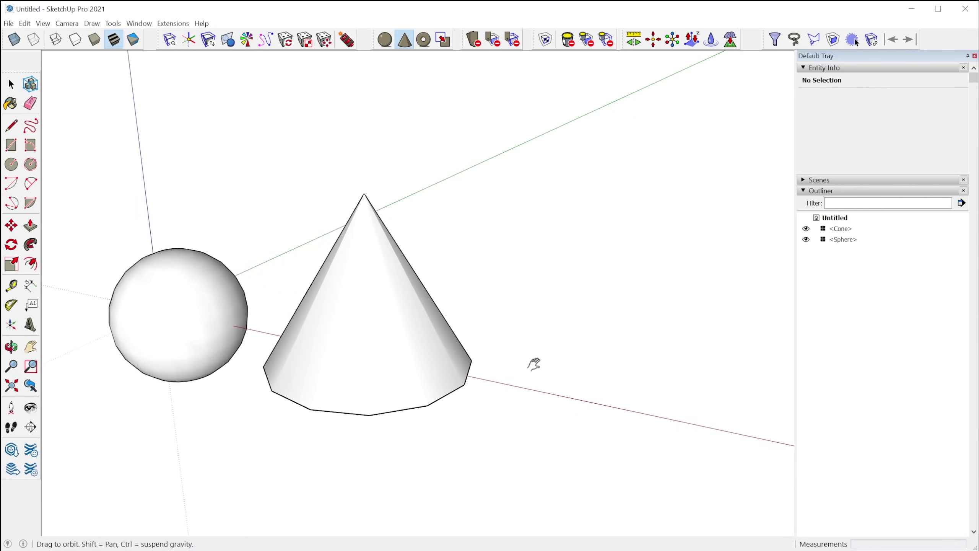
scroll(443, 332, down, 2)
key(space)
Add a torus next to the cone on the red axis
click(427, 38)
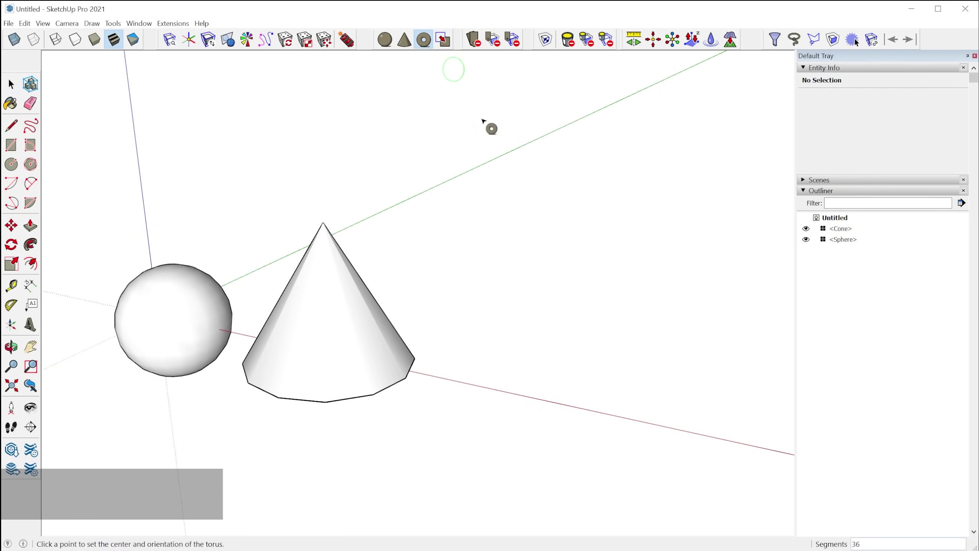
click(564, 413)
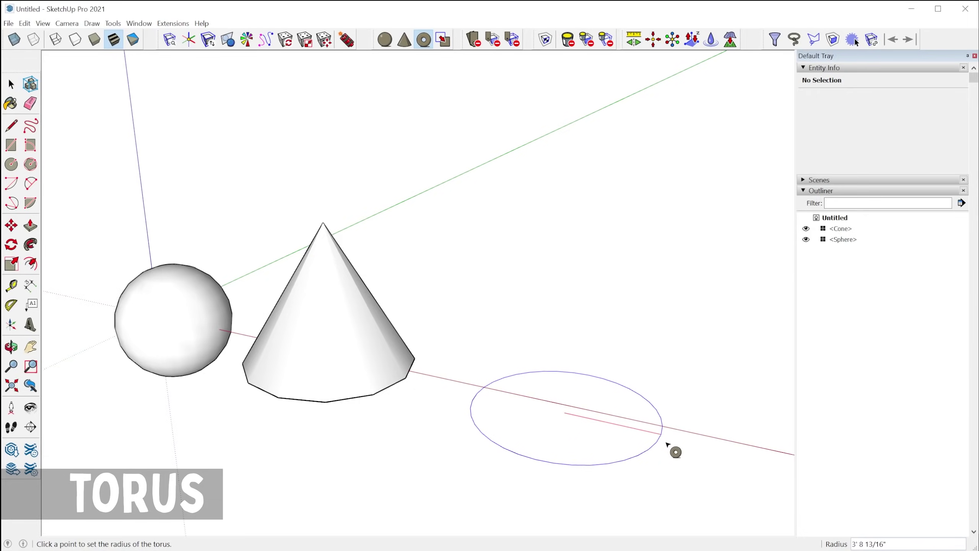
click(704, 448)
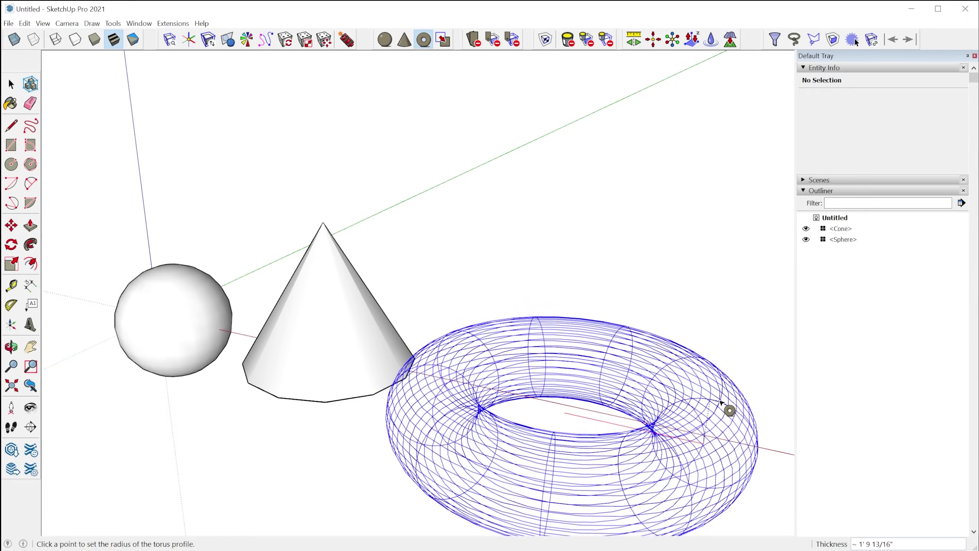
click(737, 406)
middle_drag(737, 406, 728, 468)
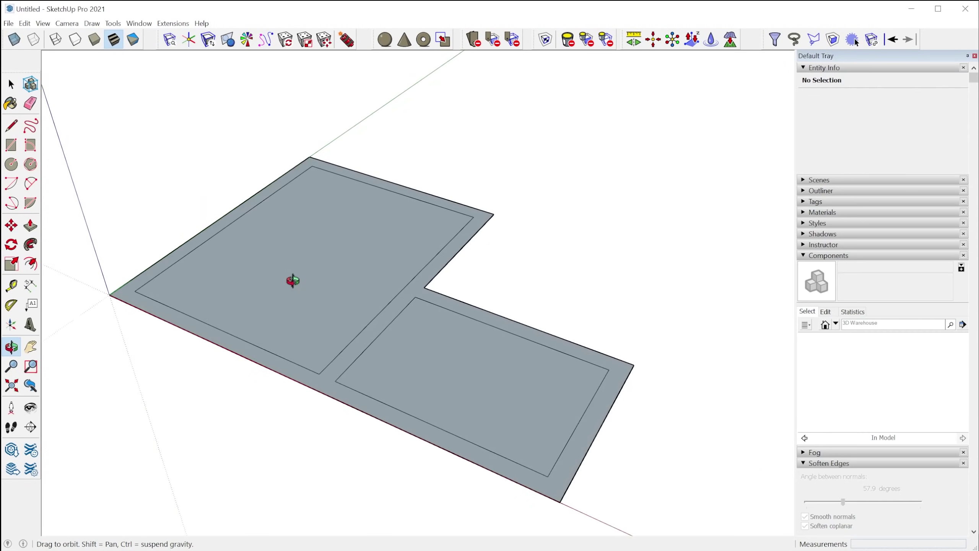
key(space)
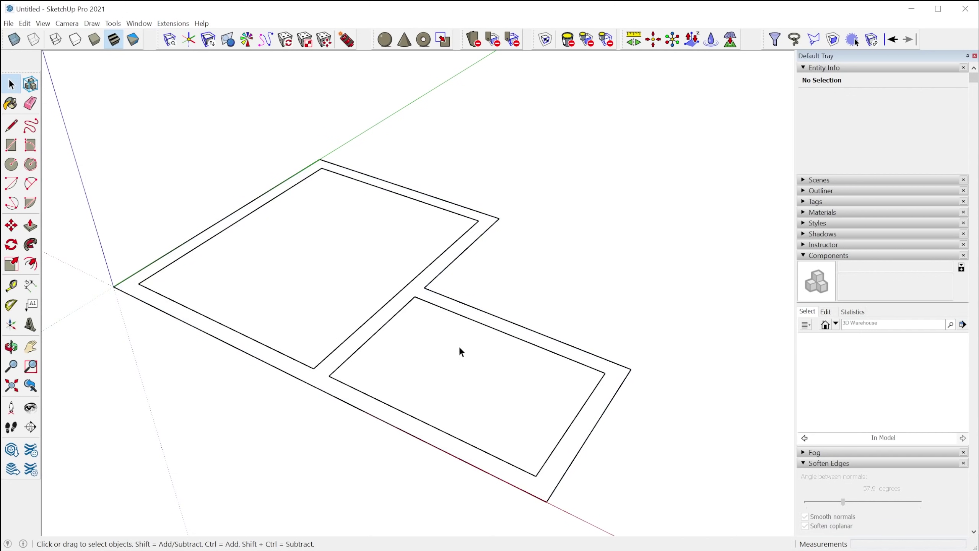
Retrace edges with Line to rebuild the outer floor face and lower room face
key(l)
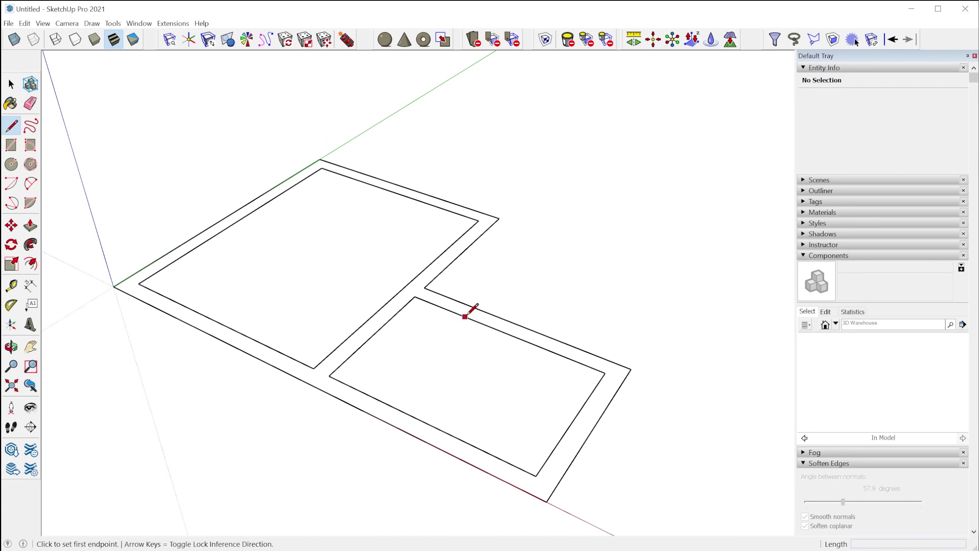
click(631, 370)
click(547, 501)
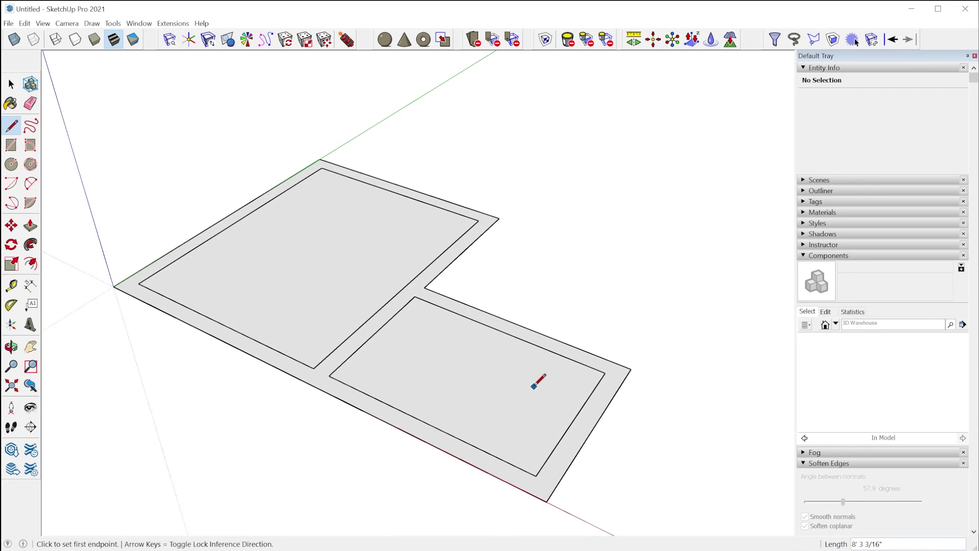
key(space)
click(522, 375)
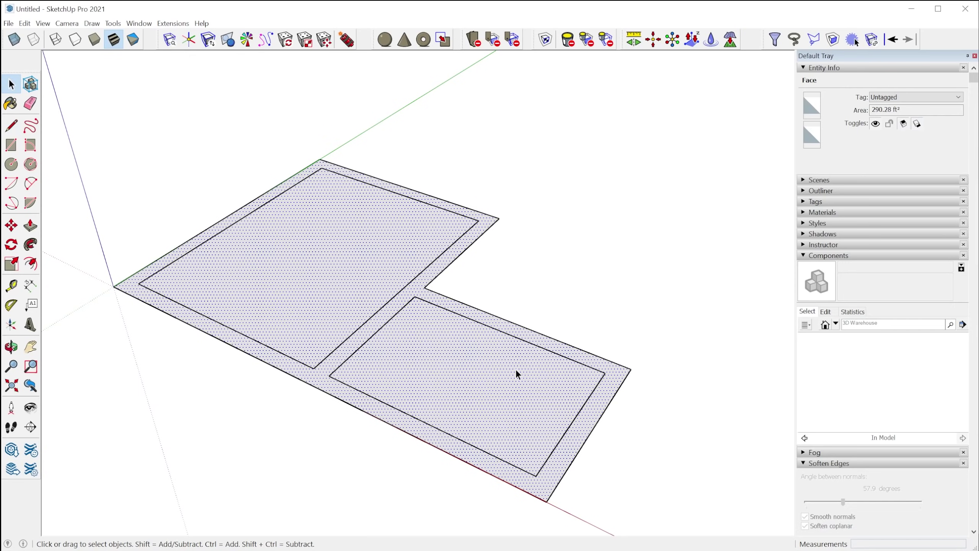
key(l)
click(603, 373)
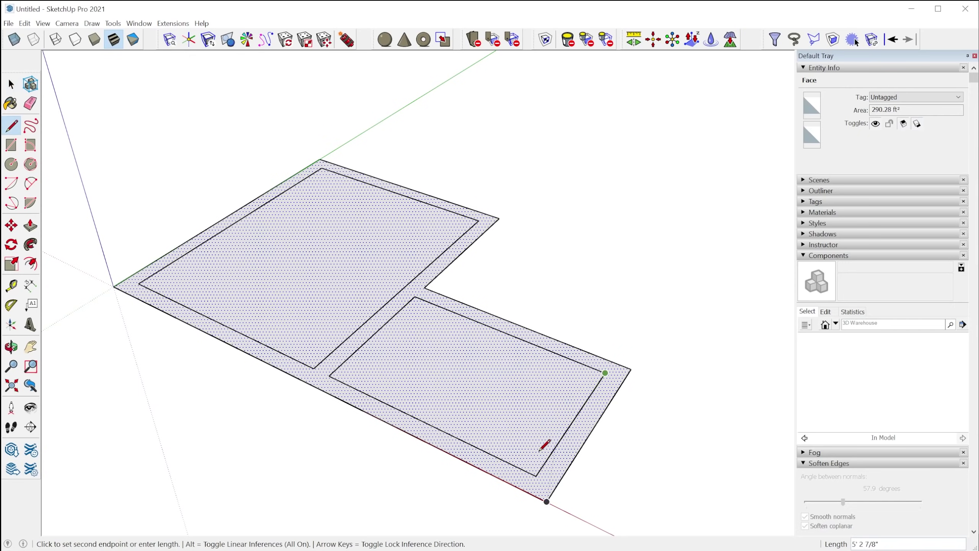
click(535, 475)
key(space)
Rebuild the upper room face, then select all floor faces and delete them
key(l)
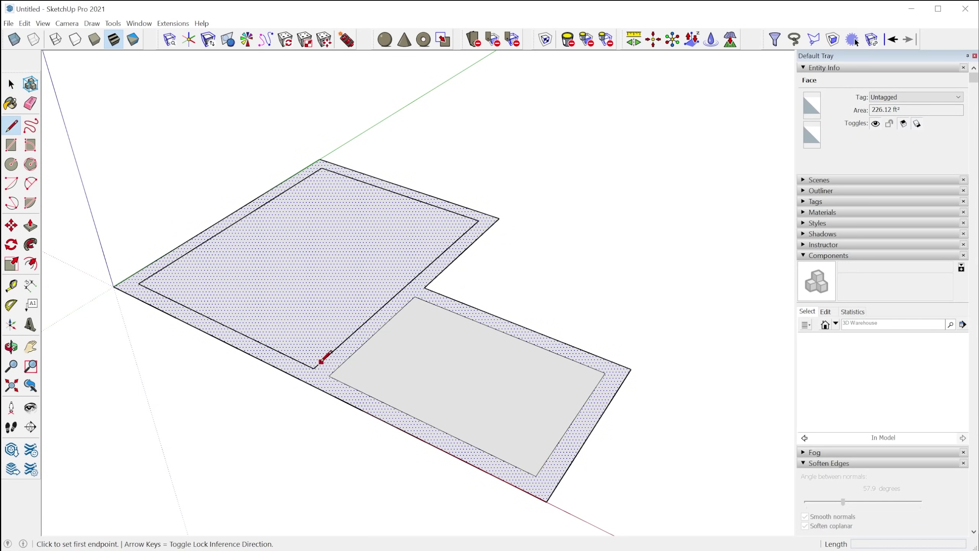
click(314, 368)
click(479, 220)
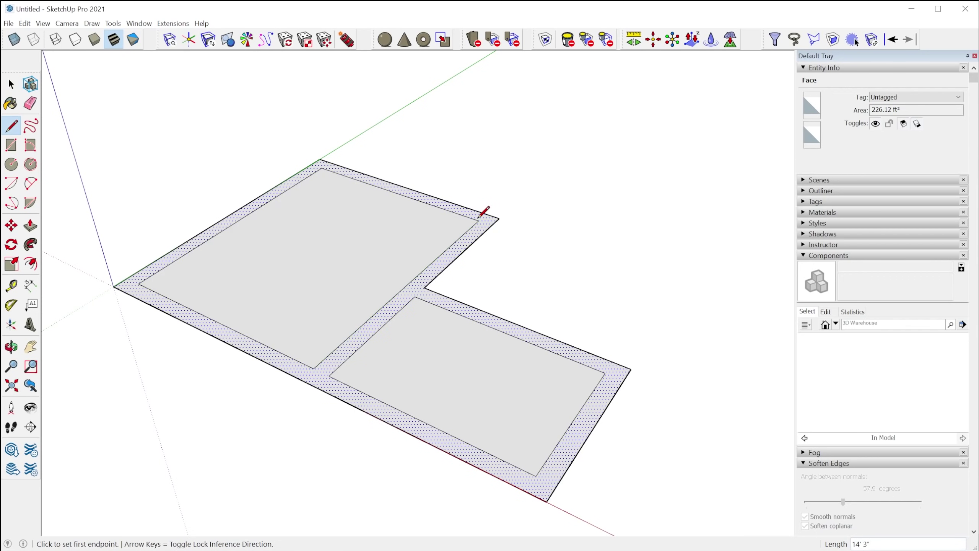
key(space)
click(356, 251)
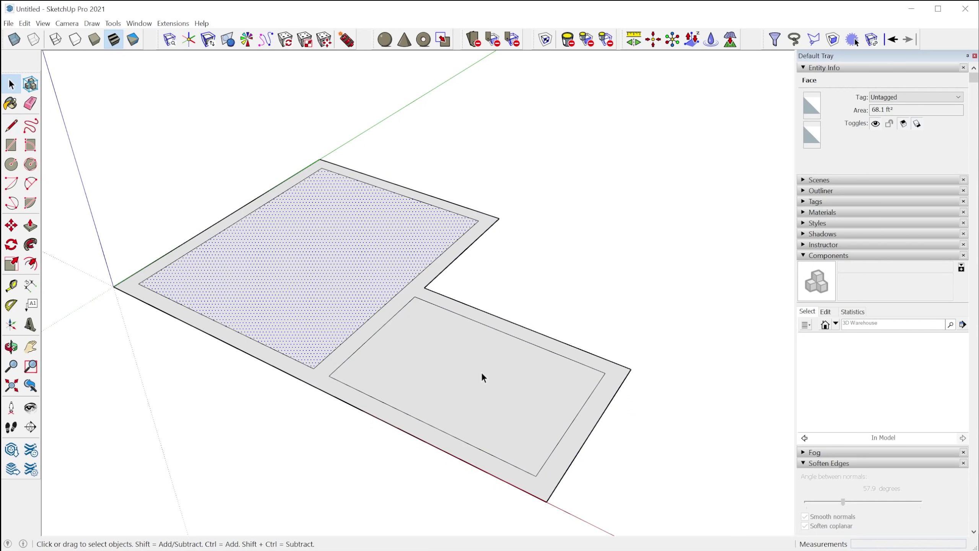
ctrl+click(531, 399)
key(Delete)
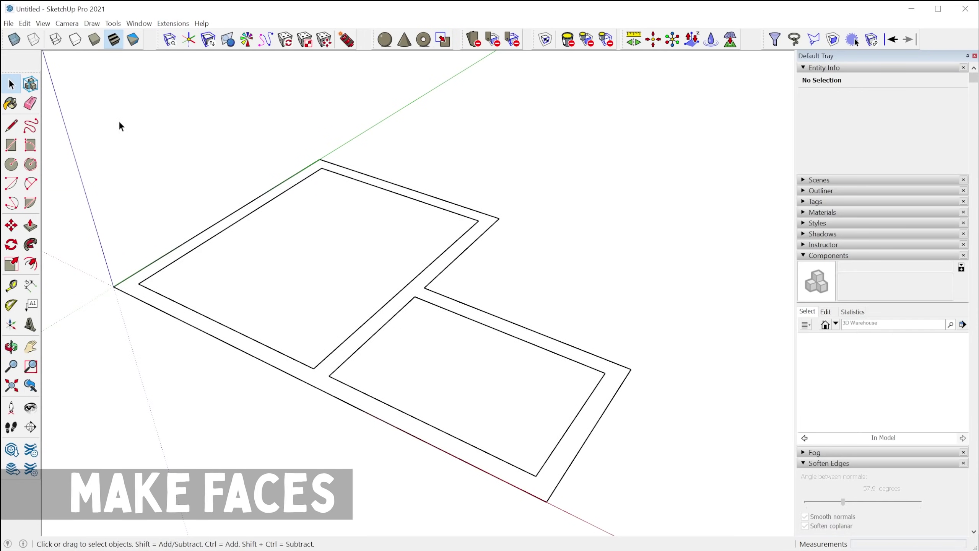
Window-select all 15 outline edges and generate faces with Make Faces
drag(85, 136, 706, 525)
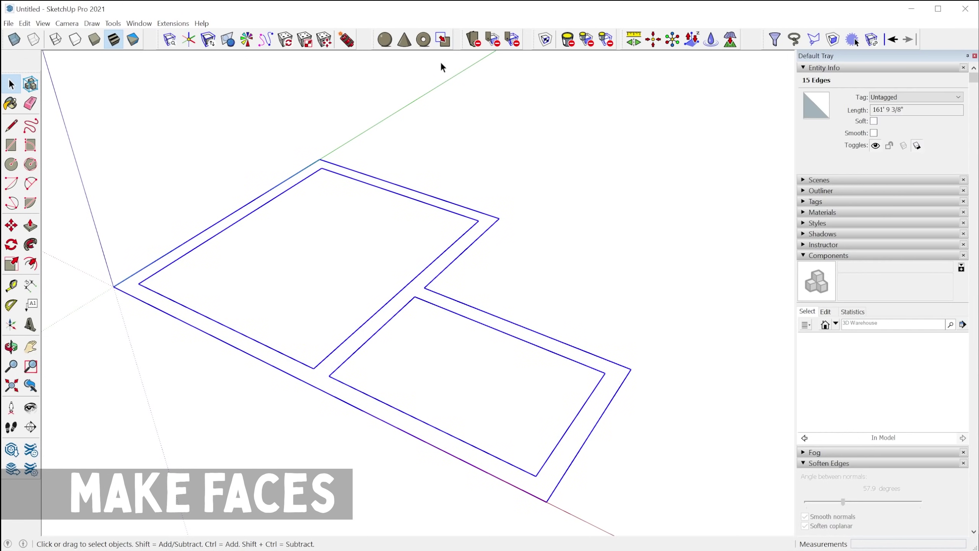
click(444, 39)
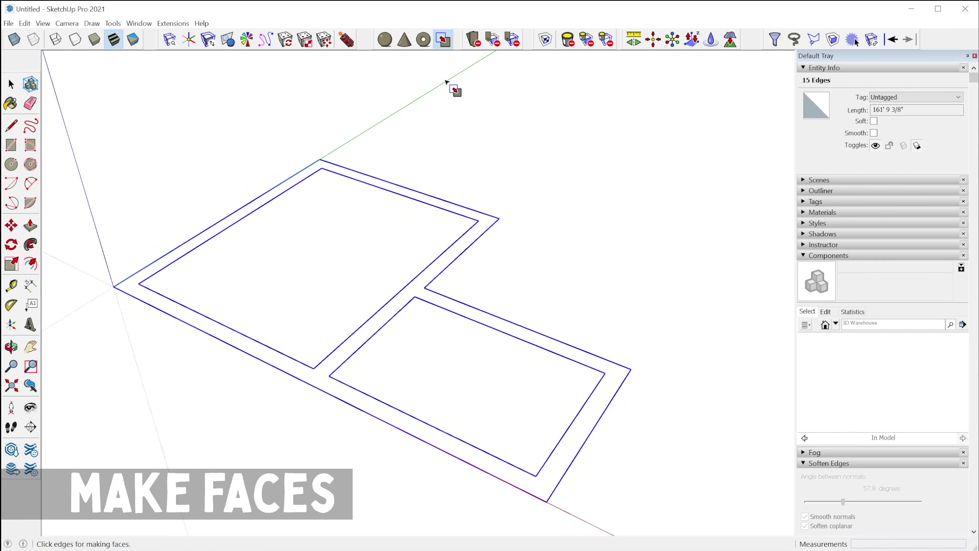
click(445, 199)
key(space)
Select the new upper-left room face and border face to check the result
click(502, 220)
click(400, 227)
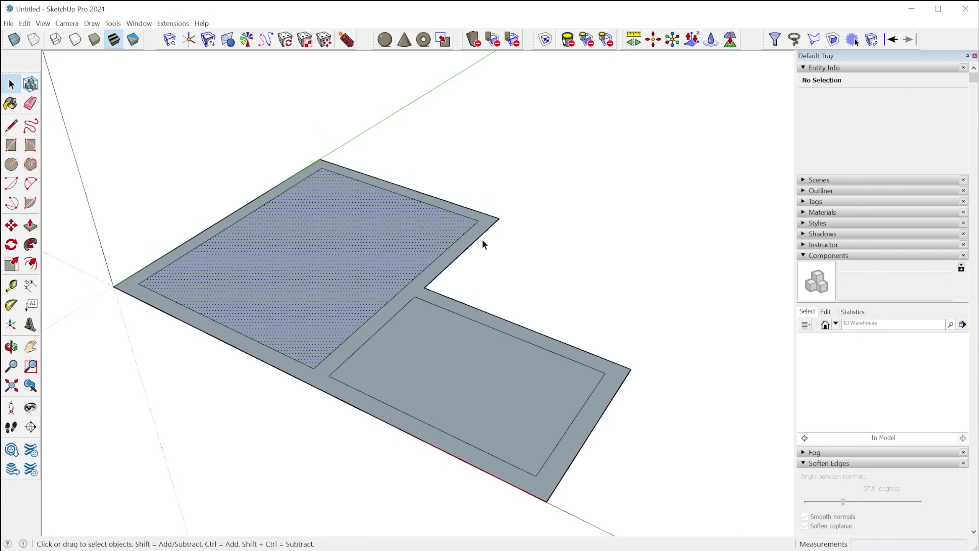
click(468, 242)
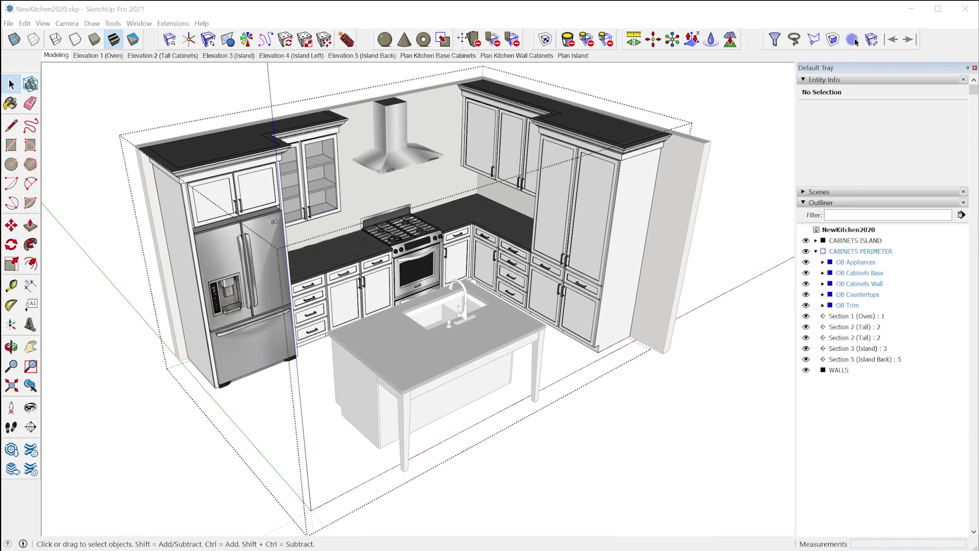
drag(459, 40, 478, 43)
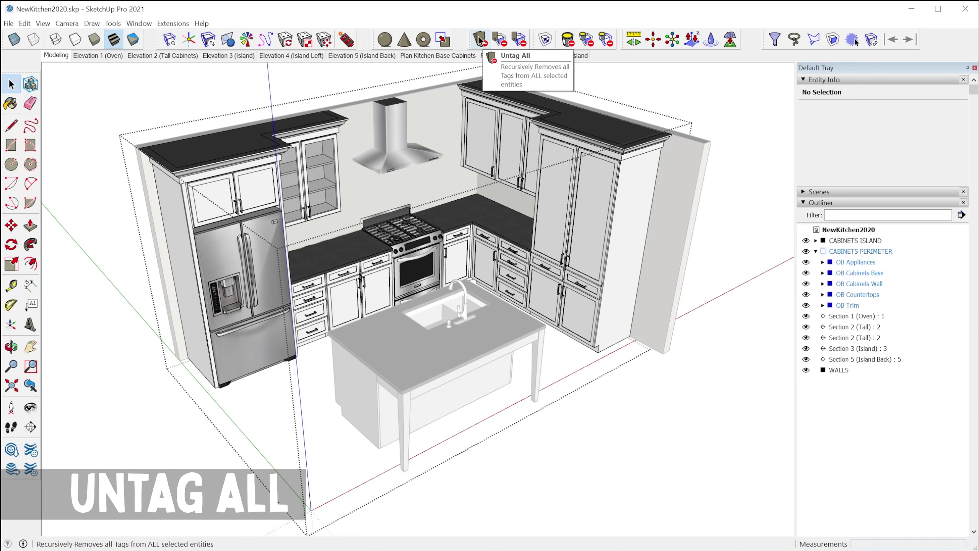
Show textured shading and use Untag All on the wall cabinets and OB Cabinets Base group
key(ctrl+5)
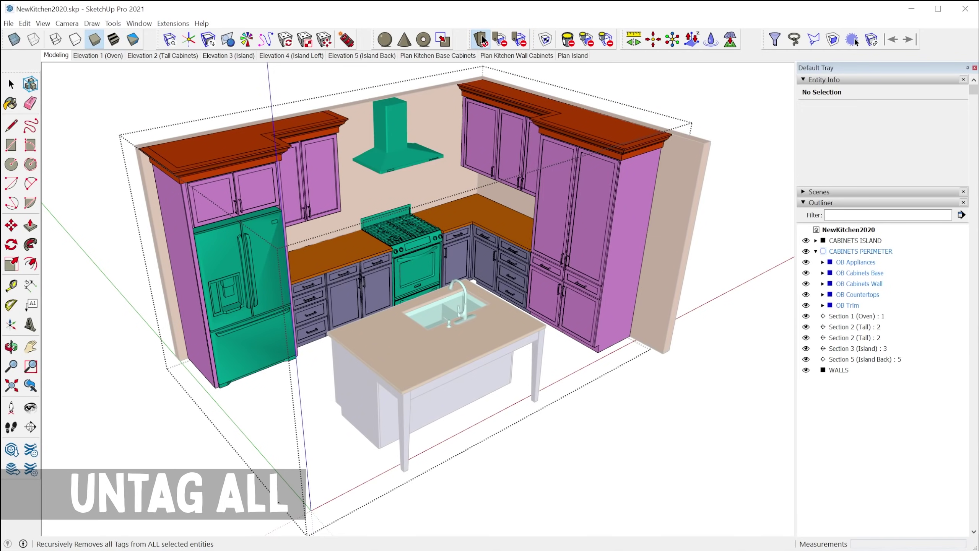
click(482, 39)
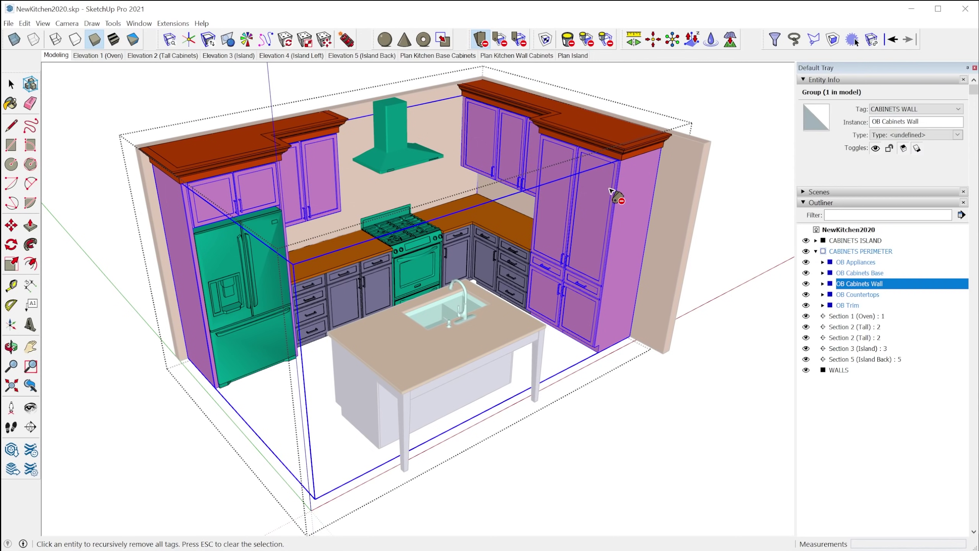
key(Escape)
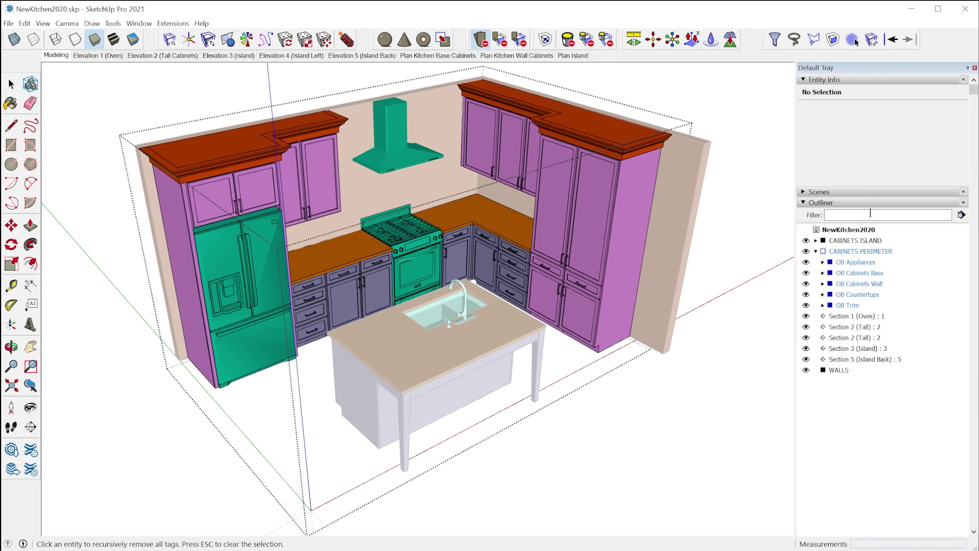
click(859, 273)
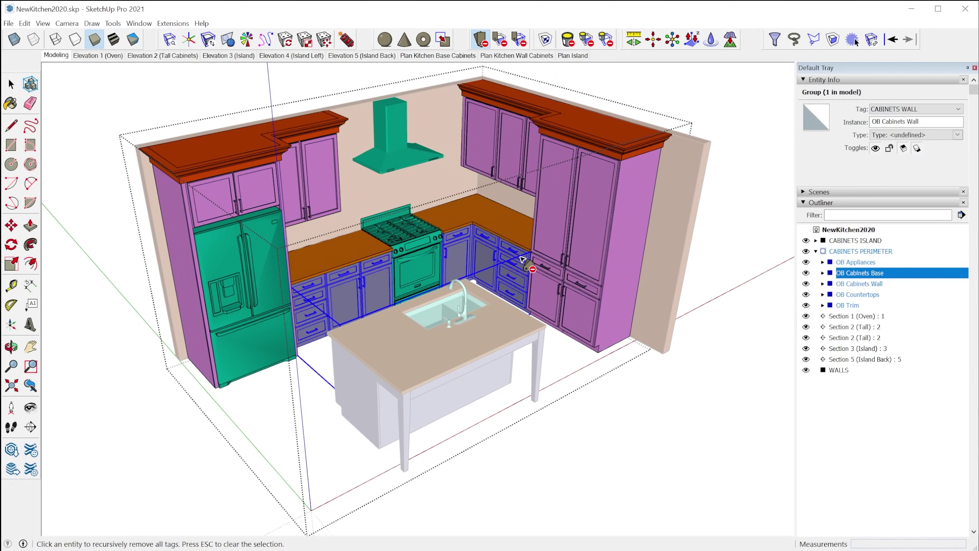
click(579, 203)
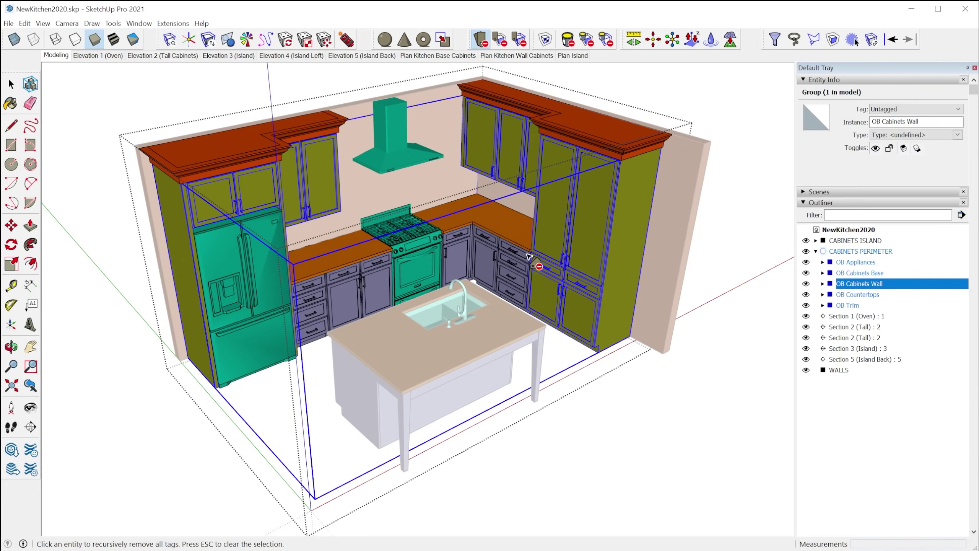
click(491, 254)
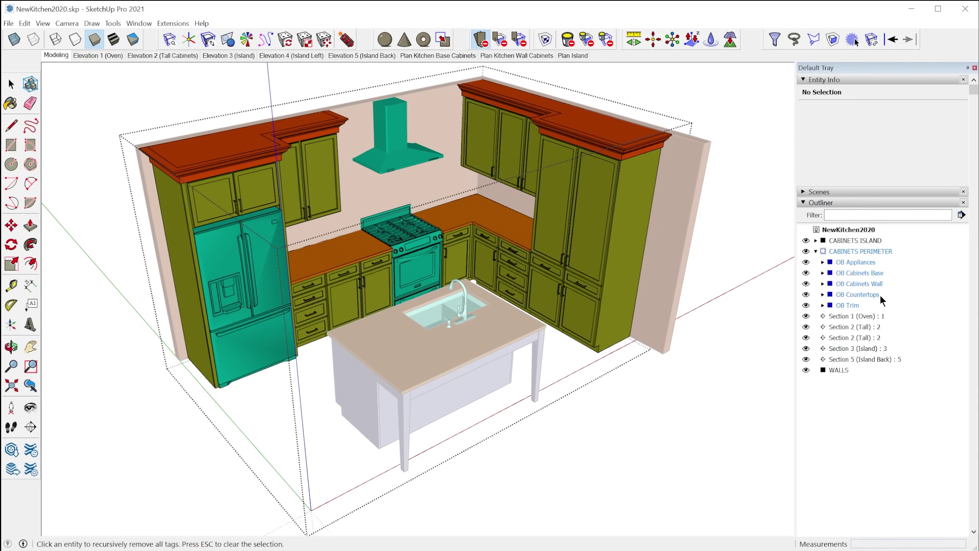
Untag faces and edges inside OB Cabinets Wall and OB Trim, then select the three kitchen groups
click(501, 40)
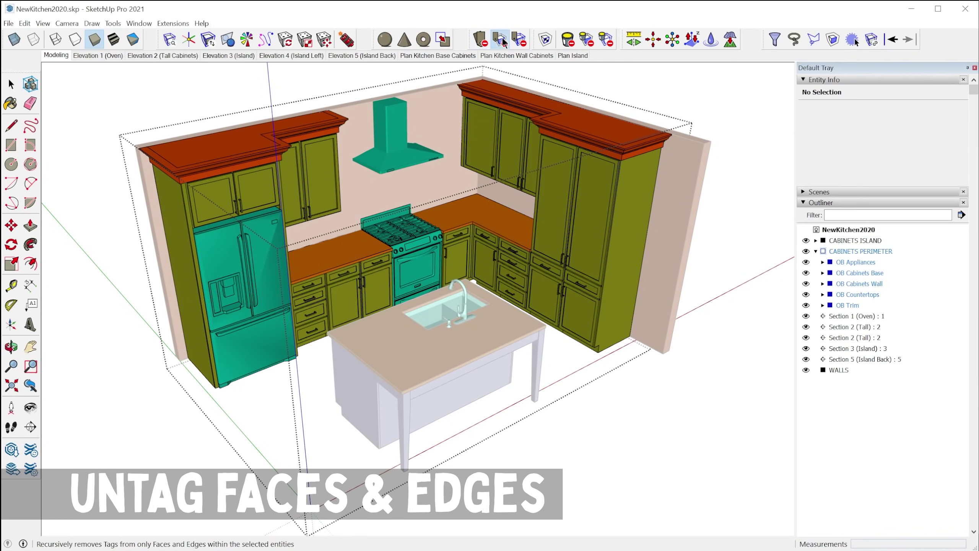
click(567, 164)
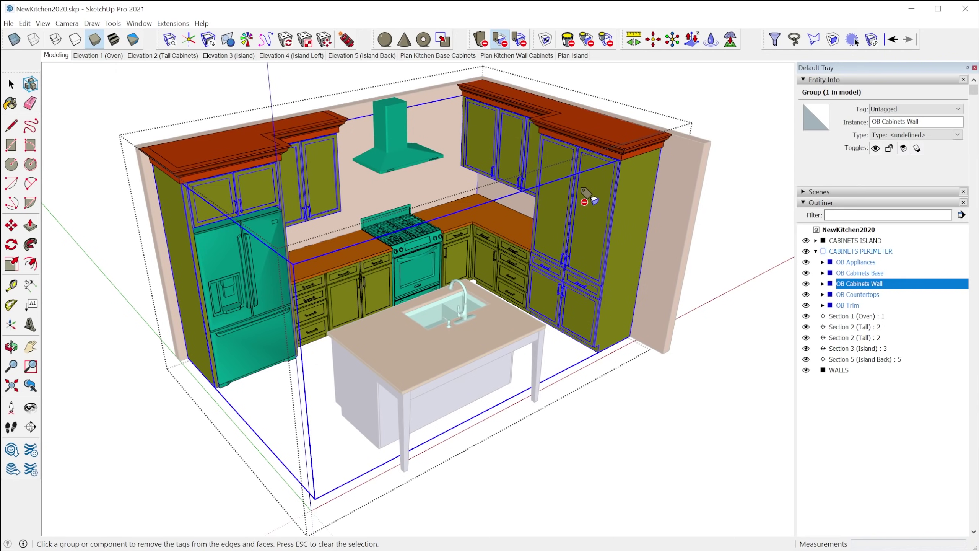
key(Escape)
click(589, 141)
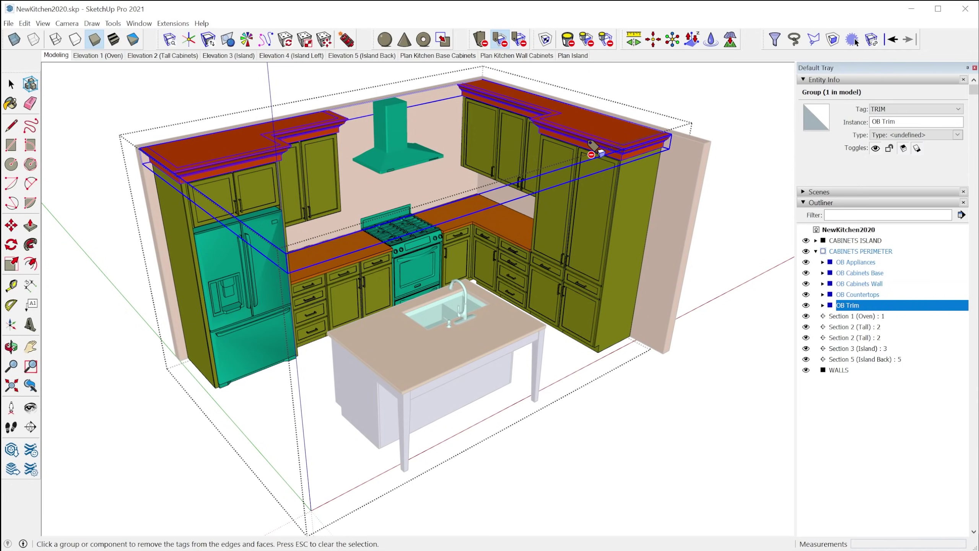
key(Escape)
click(589, 147)
scroll(567, 261, down, 5)
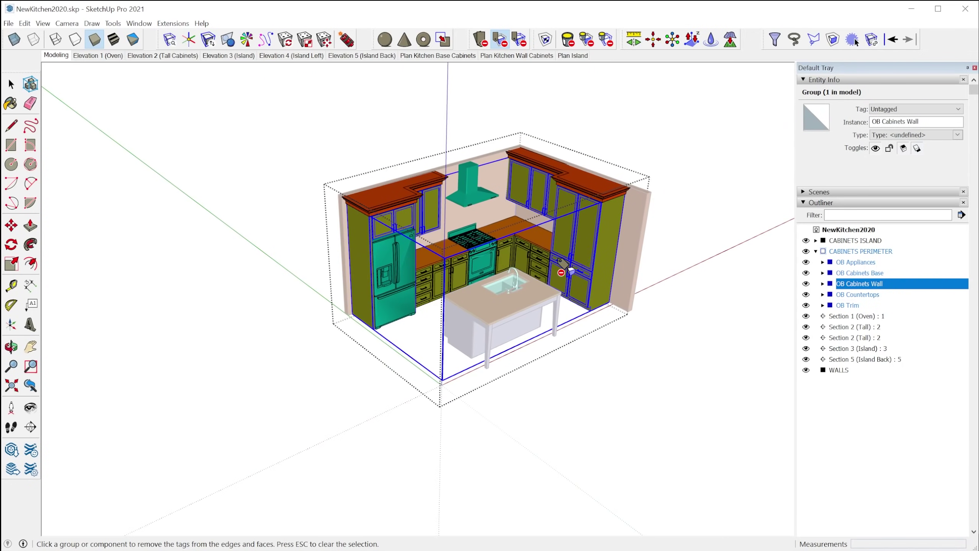
key(space)
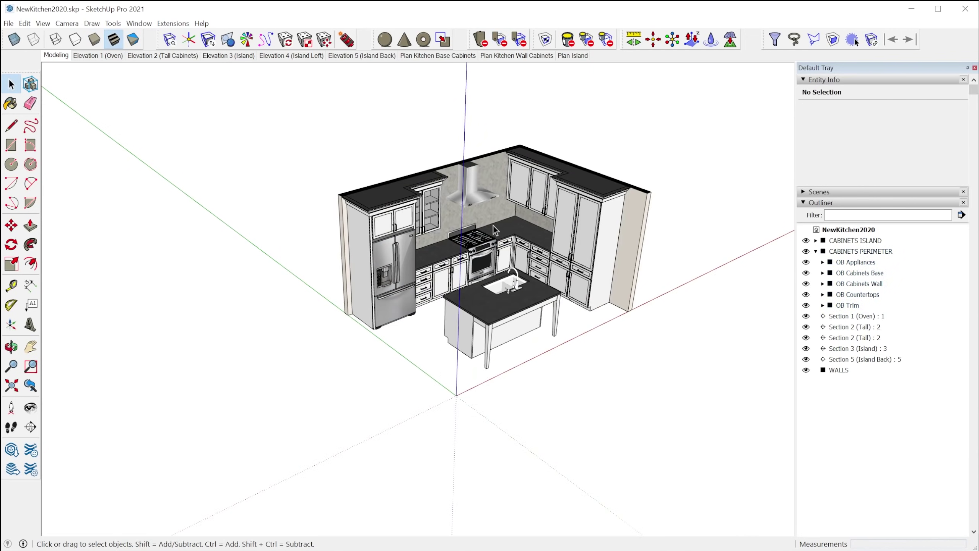
drag(292, 115, 766, 431)
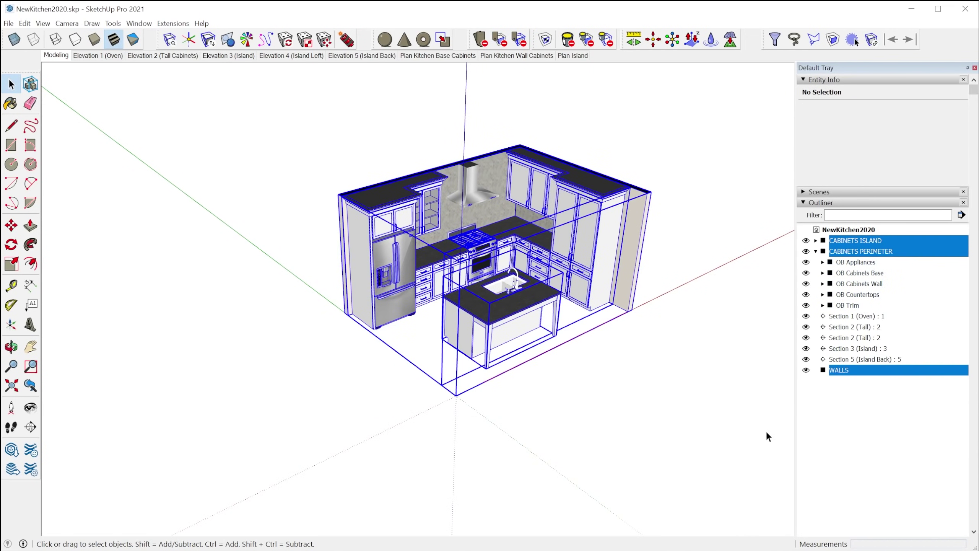
click(500, 40)
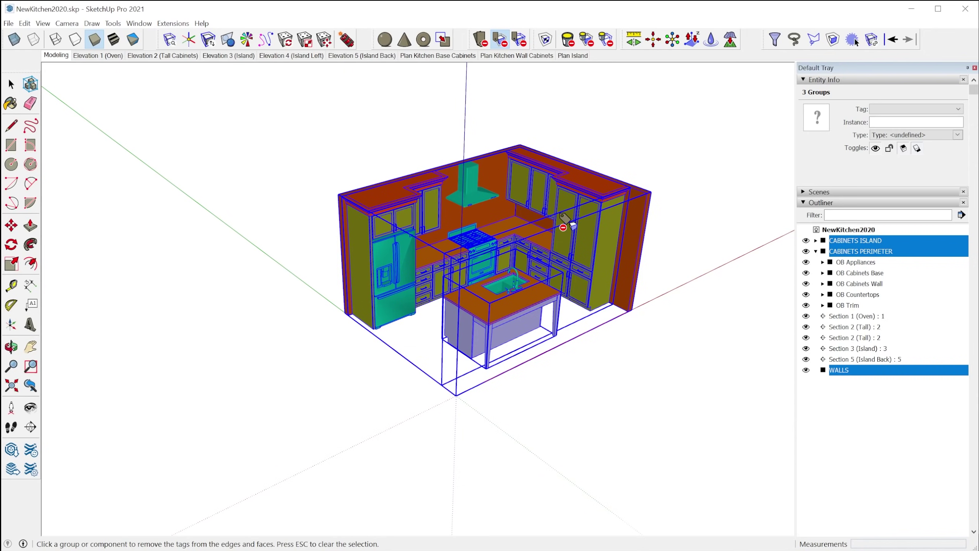
Untag the kitchen's nested groups and components, then deselect all three groups
click(519, 40)
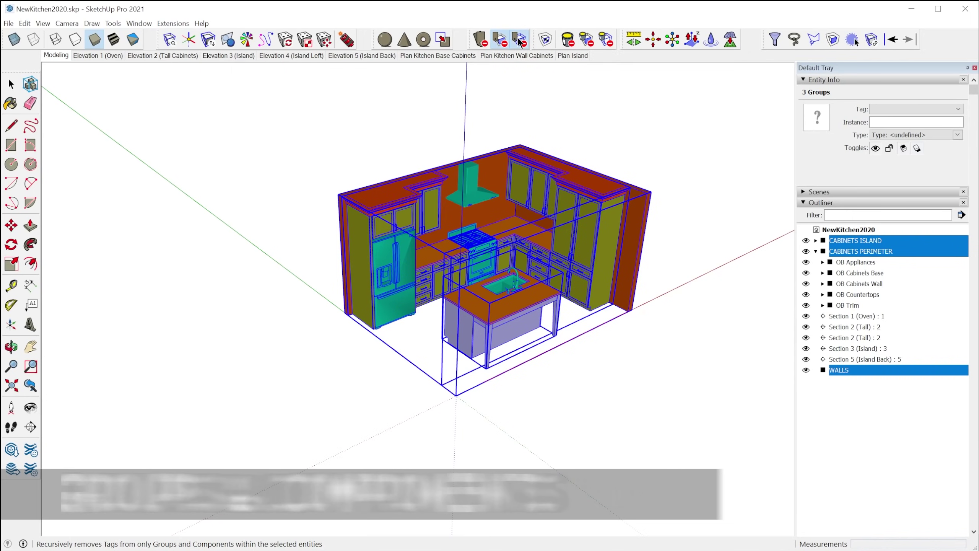
click(553, 191)
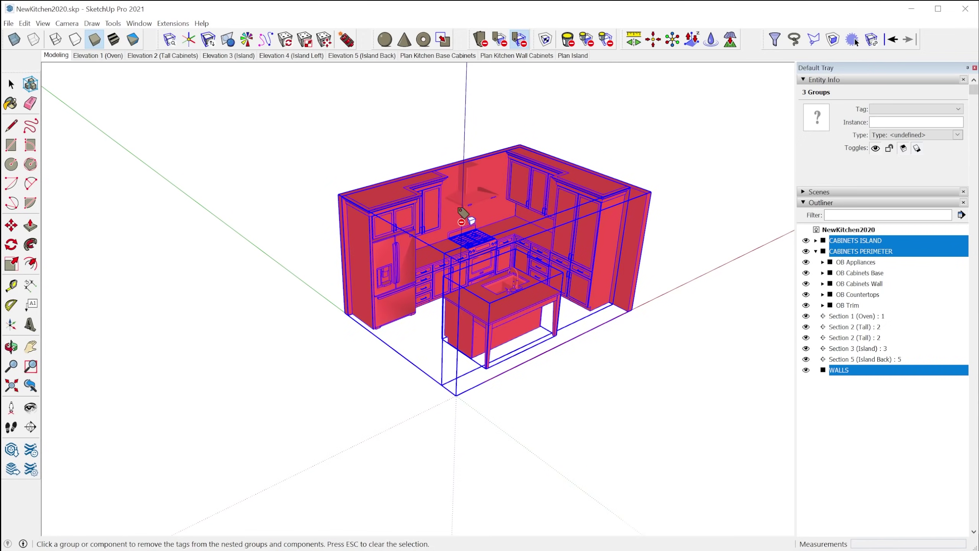
scroll(550, 215, up, 5)
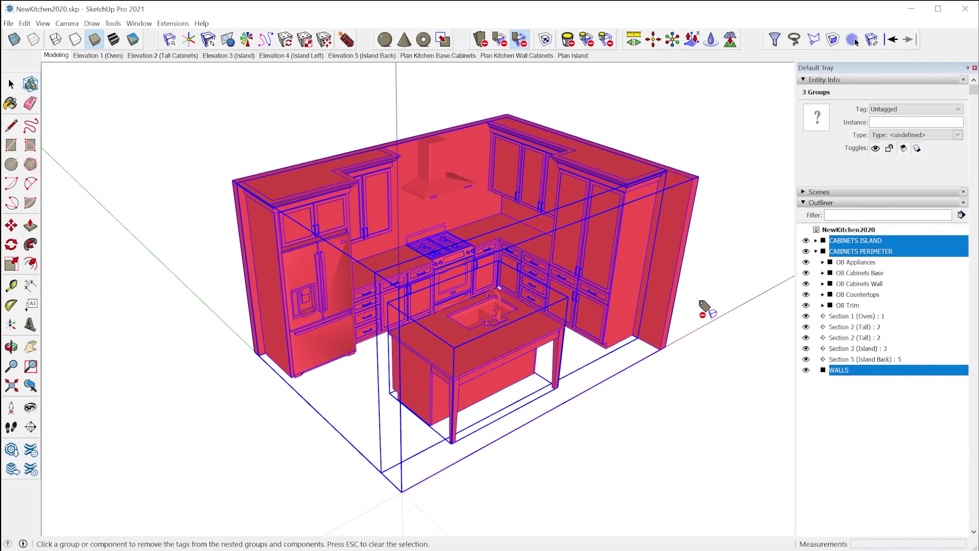
key(space)
click(736, 310)
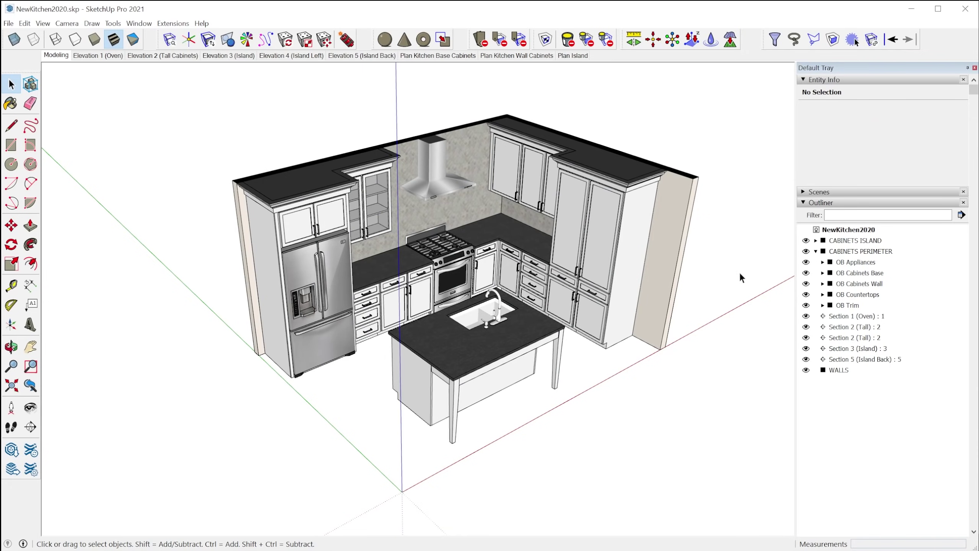
drag(531, 39, 575, 34)
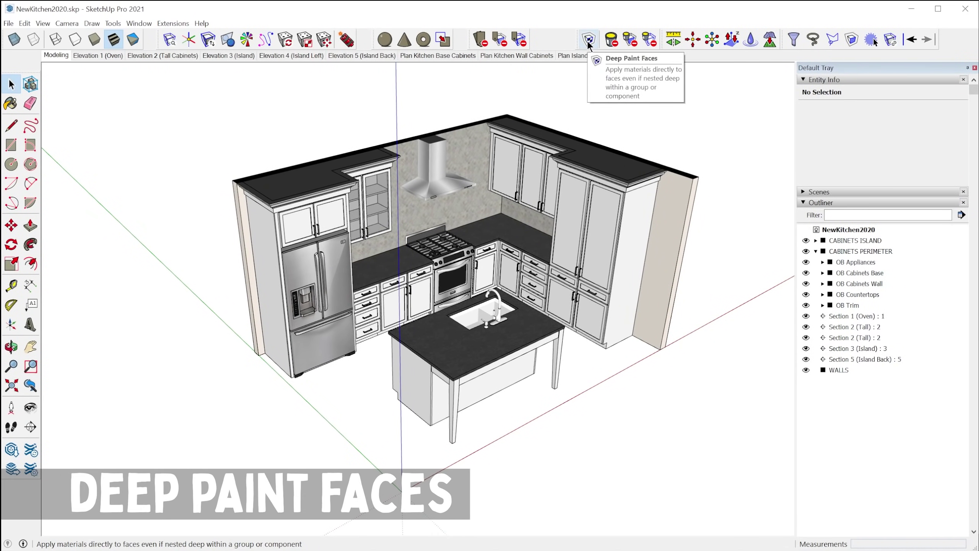
Deep-paint the tall cabinet's nested side face with Wood > Wood Veneer 01
click(588, 43)
scroll(622, 216, up, 5)
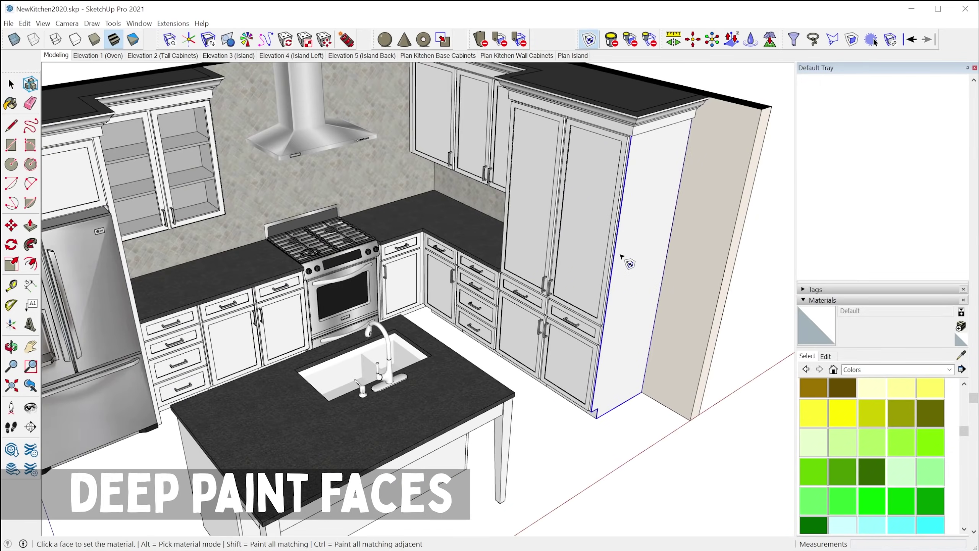
scroll(626, 199, down, 5)
scroll(569, 256, up, 3)
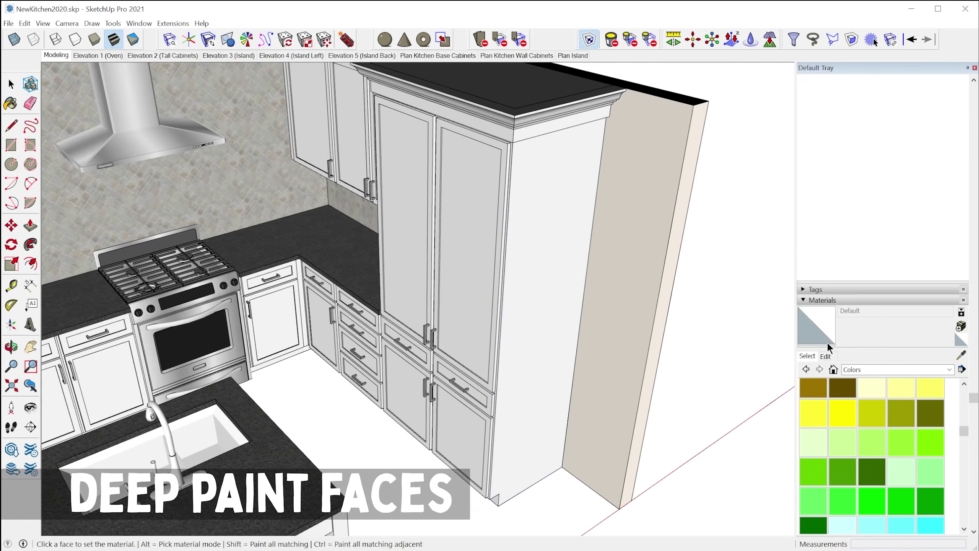
click(870, 369)
click(848, 474)
click(814, 451)
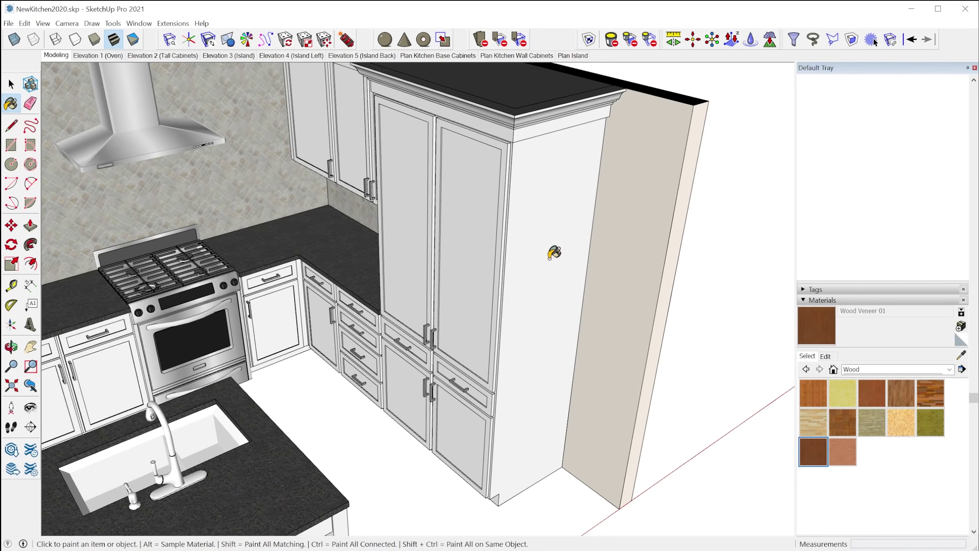
click(589, 42)
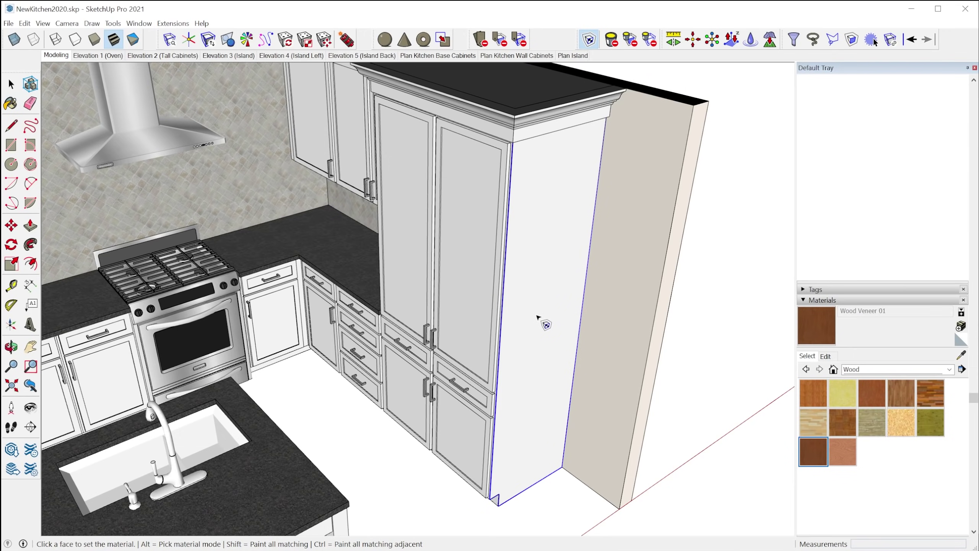
click(555, 347)
Orbit over the back wall to inspect the painted tall cabinets
scroll(601, 440, down, 3)
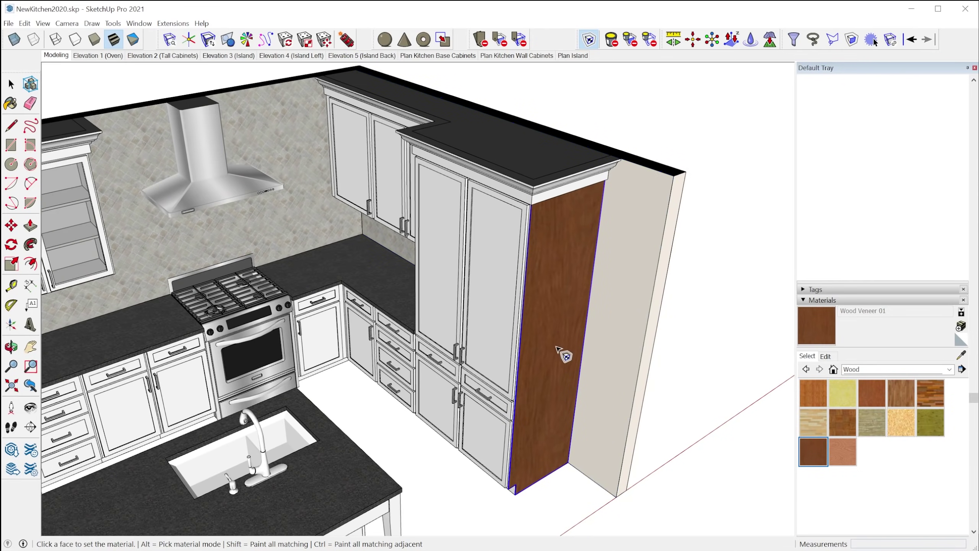
scroll(556, 347, down, 2)
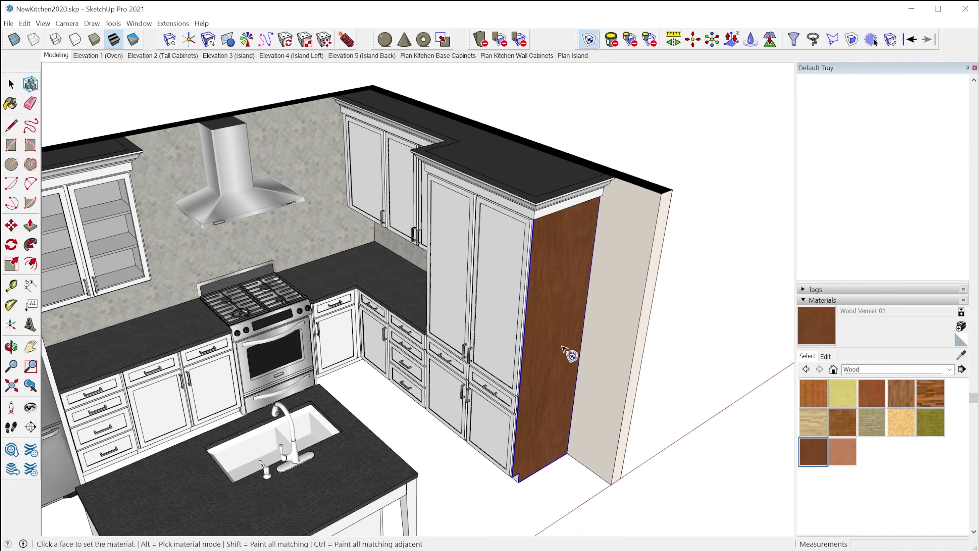
middle_drag(563, 347, 457, 247)
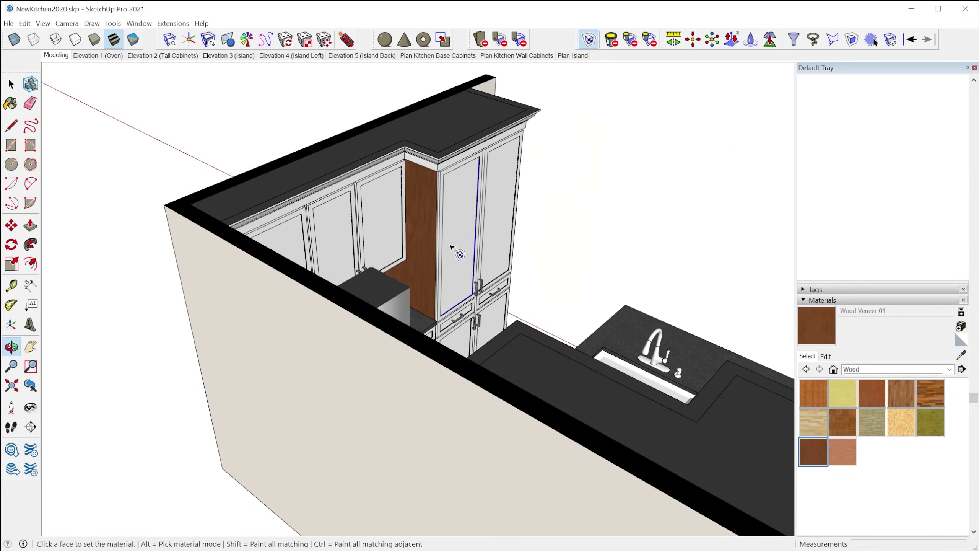
mouse_move(538, 246)
middle_down()
mouse_move(454, 280)
mouse_move(397, 261)
mouse_move(696, 356)
mouse_move(460, 276)
middle_up()
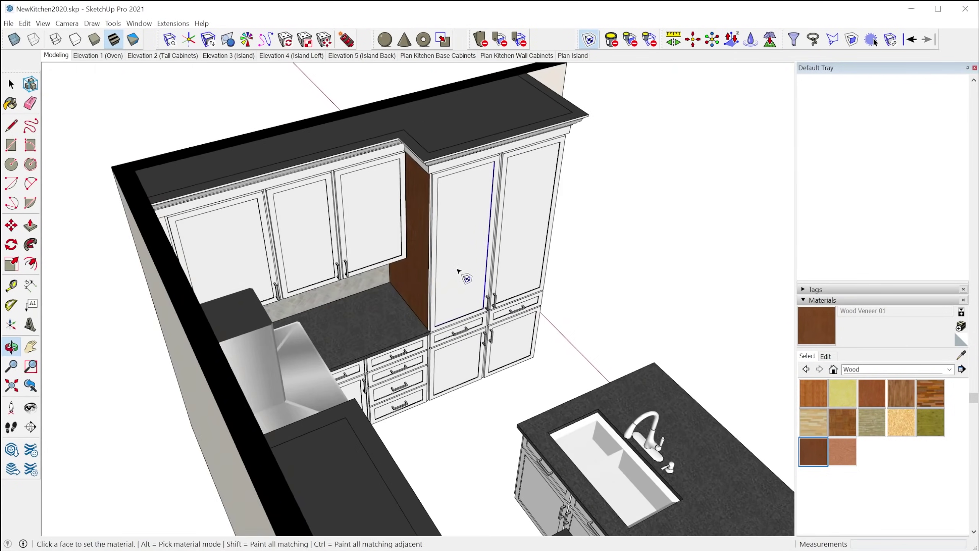
scroll(501, 262, up, 5)
key(space)
scroll(530, 301, down, 4)
Open the cabinet group and select the left and right tall cabinets to check the wood panels
double_click(533, 278)
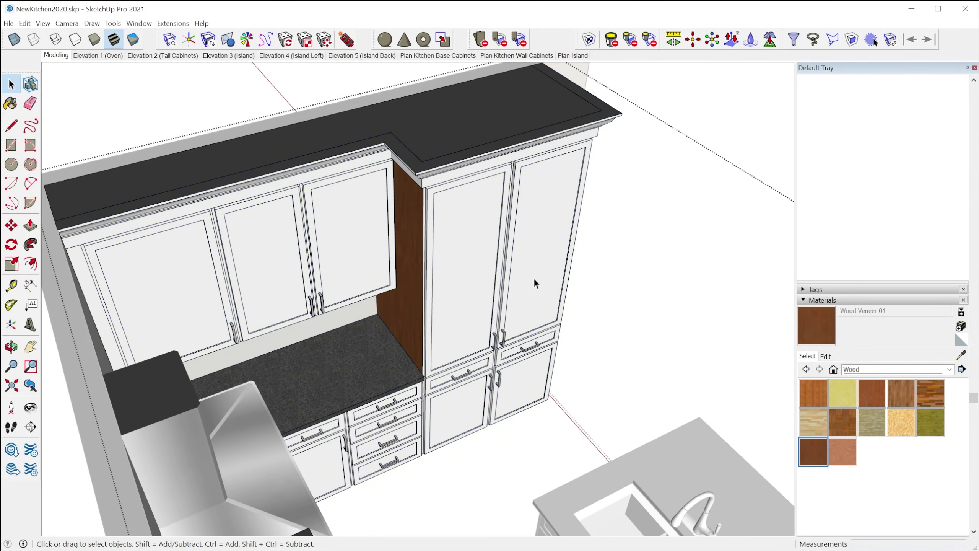
click(535, 278)
click(469, 283)
click(512, 278)
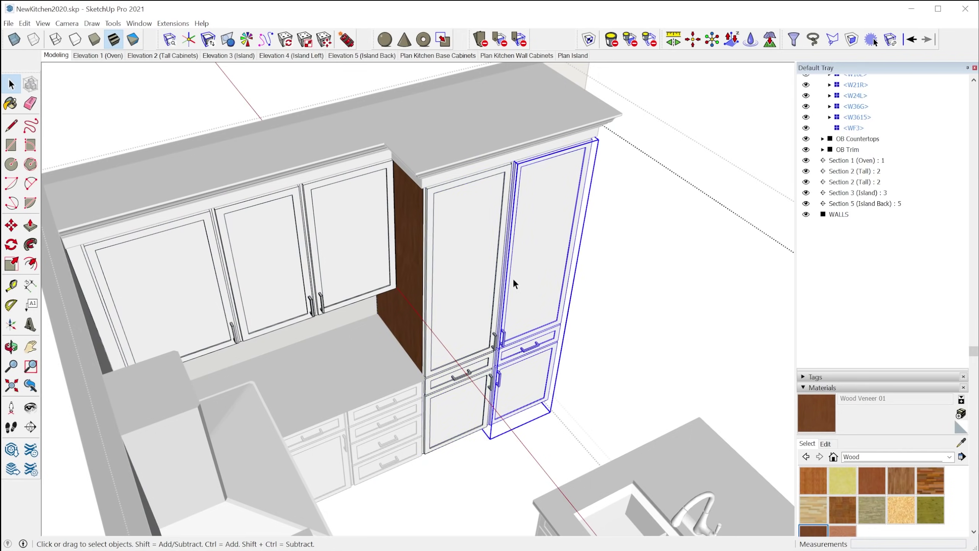
click(440, 303)
middle_drag(553, 295, 550, 333)
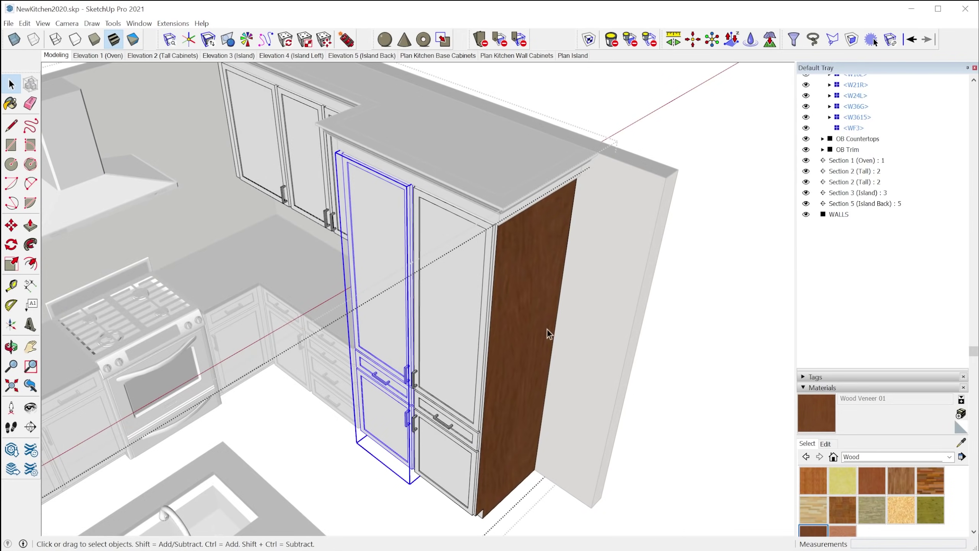
scroll(539, 330, down, 3)
middle_drag(469, 336, 603, 226)
scroll(412, 372, up, 2)
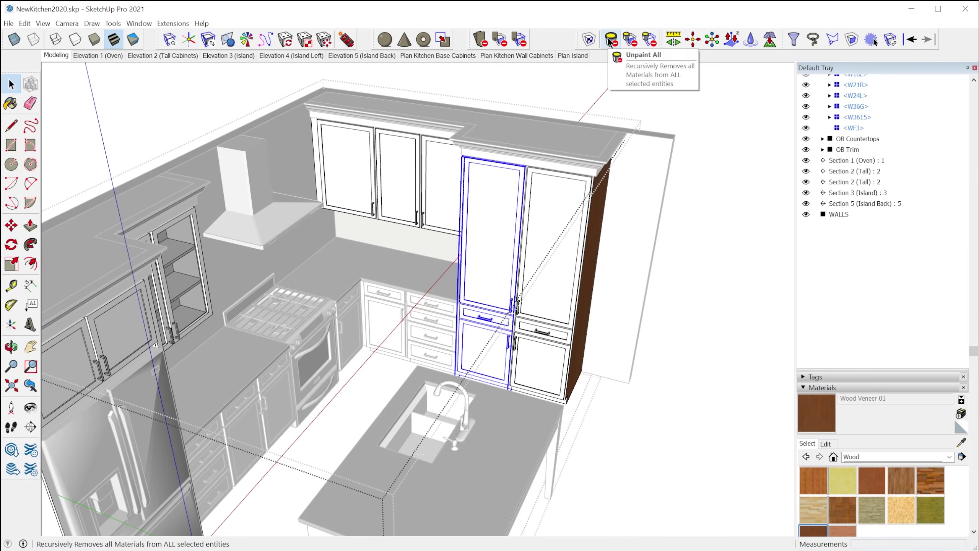
Strip the Wood Veneer 01 material from the tall cabinet's side panel
click(633, 41)
middle_drag(636, 328, 682, 350)
scroll(605, 290, up, 3)
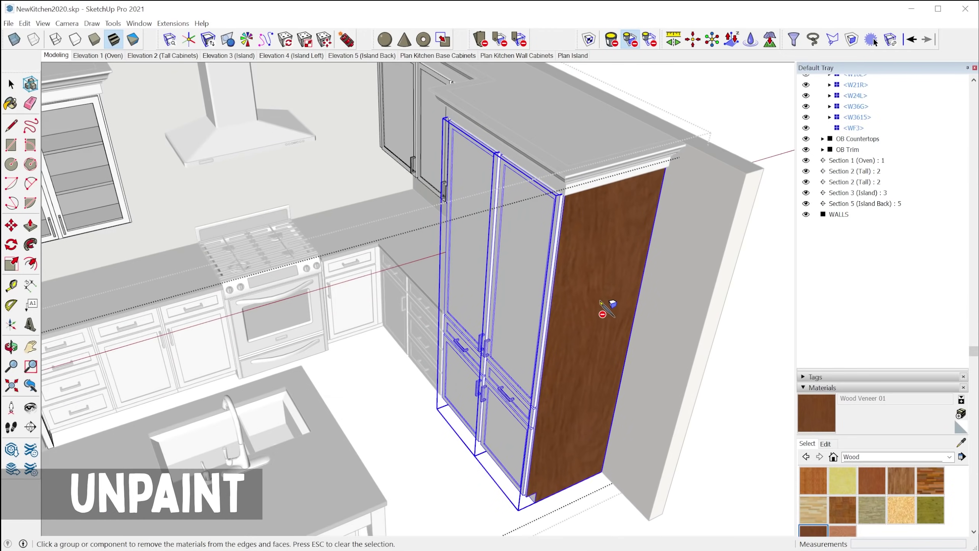
click(606, 305)
scroll(415, 336, down, 2)
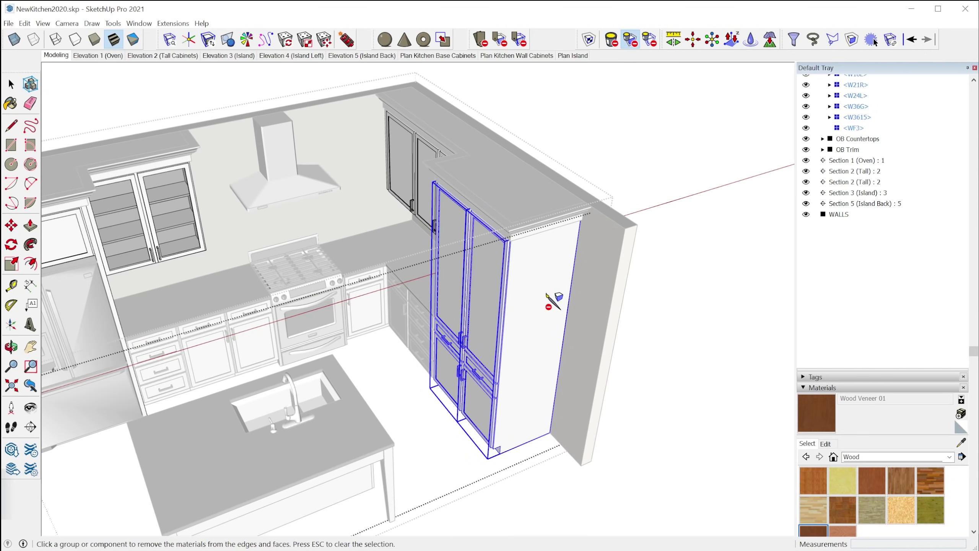
Select the WALLS group and remove its materials with the unpaint groups and components tool
click(651, 40)
key(space)
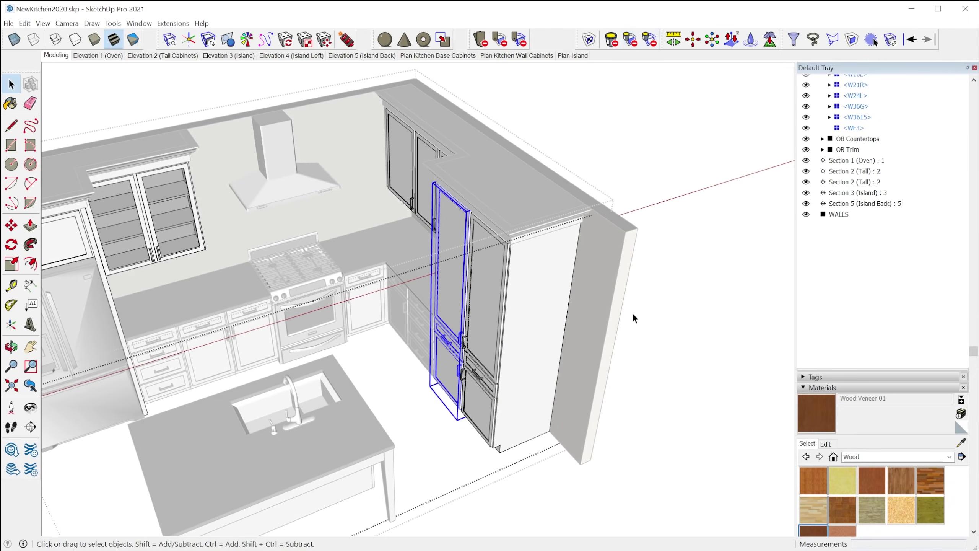
click(645, 308)
click(604, 281)
scroll(865, 404, up, 5)
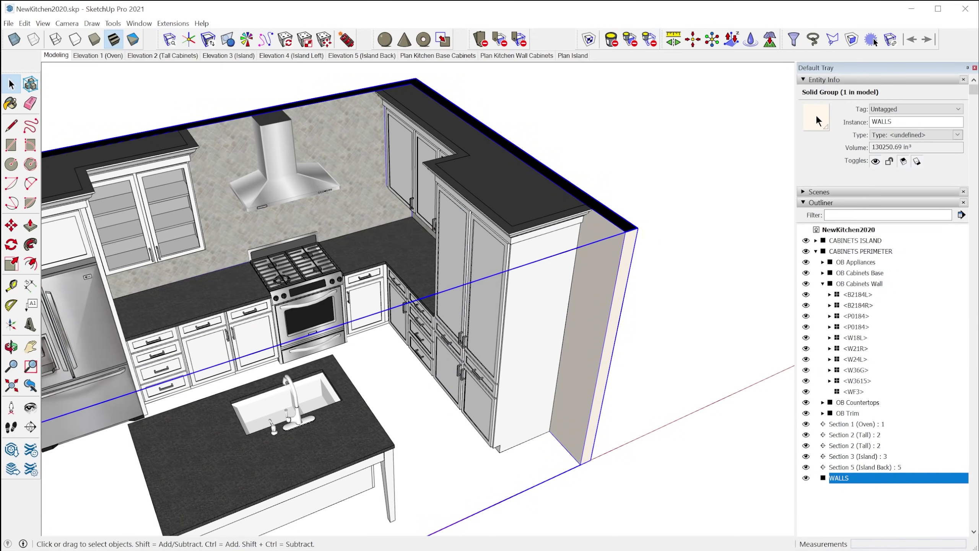
click(651, 40)
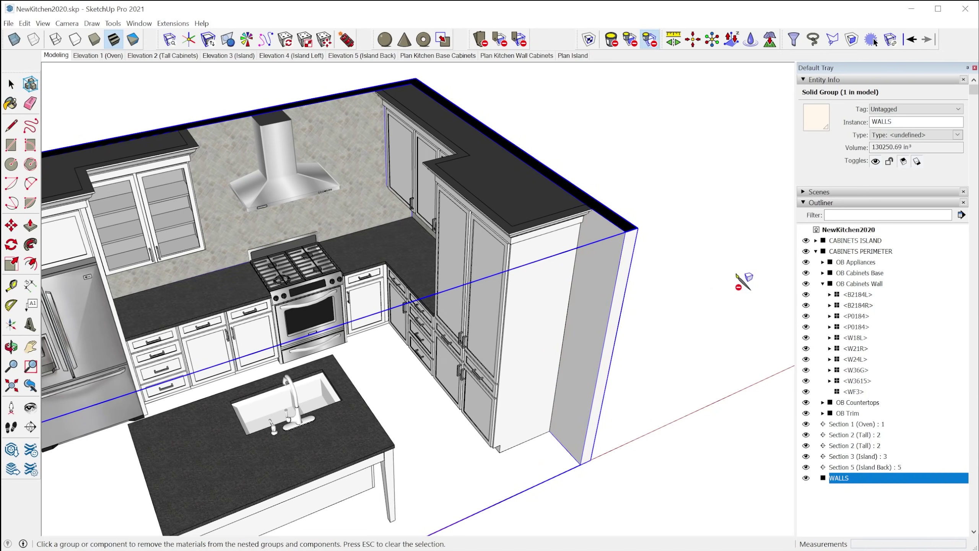
key(space)
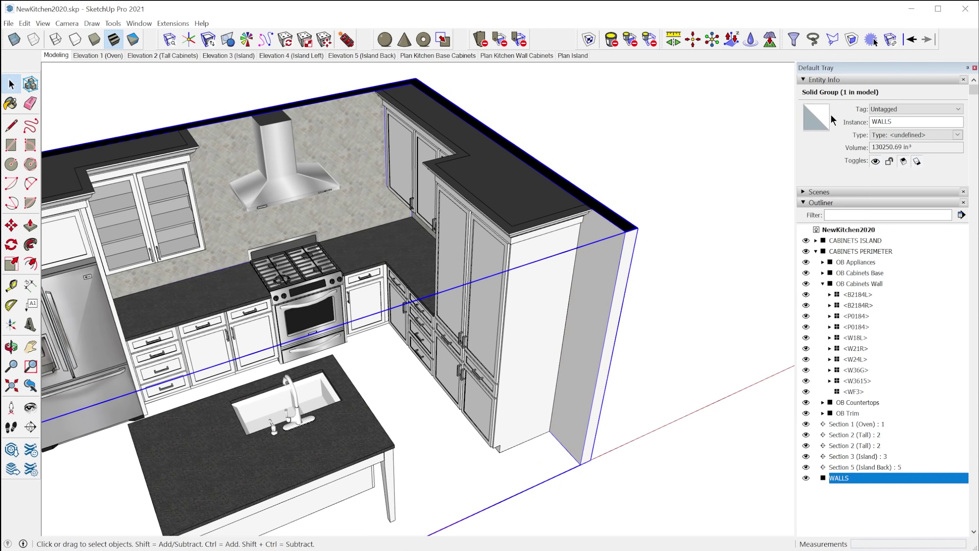
scroll(686, 265, down, 8)
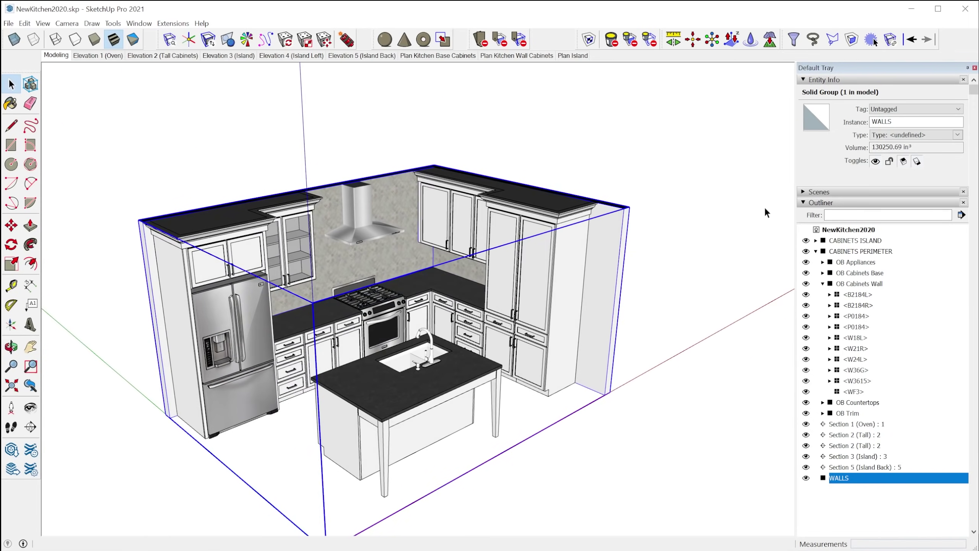
Float the +Move toolbar, select the CABINETS ISLAND group and start nudging it
drag(666, 39, 574, 89)
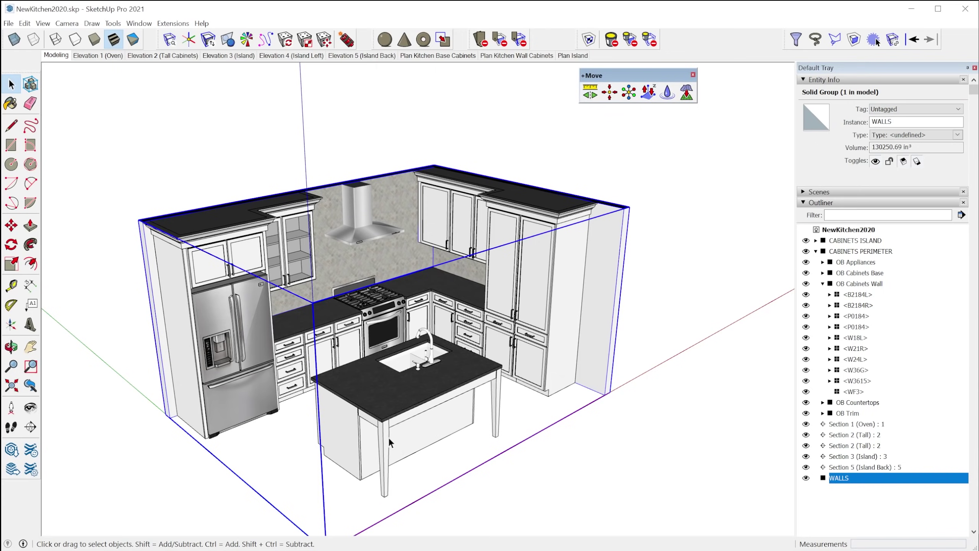
double_click(388, 421)
click(566, 410)
click(395, 395)
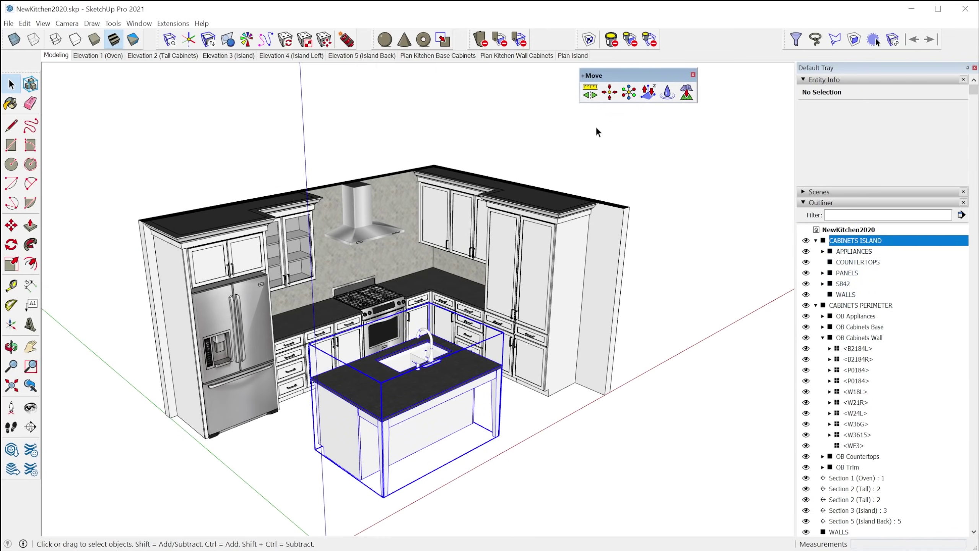
click(594, 96)
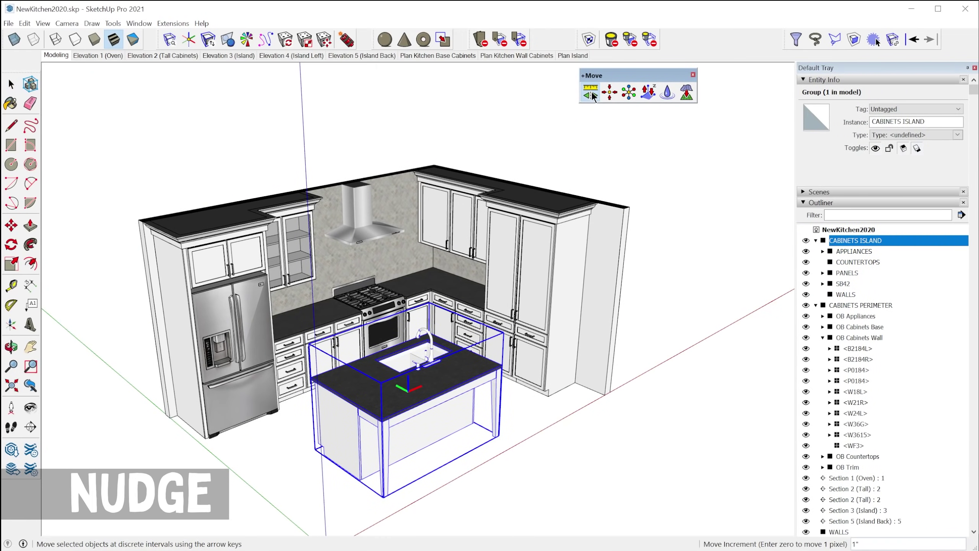
key(Down)
key(Down)
key(Down)
key(Down)
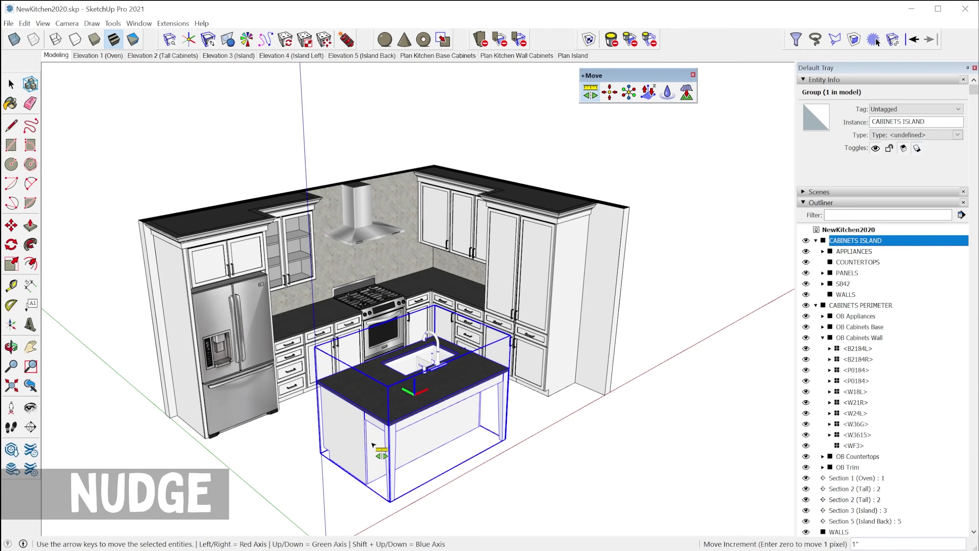
Nudge the island in 12" steps down, left and right to its new position
middle_drag(431, 448, 482, 483)
scroll(481, 482, up, 5)
key(Down)
key(Down)
key(Down)
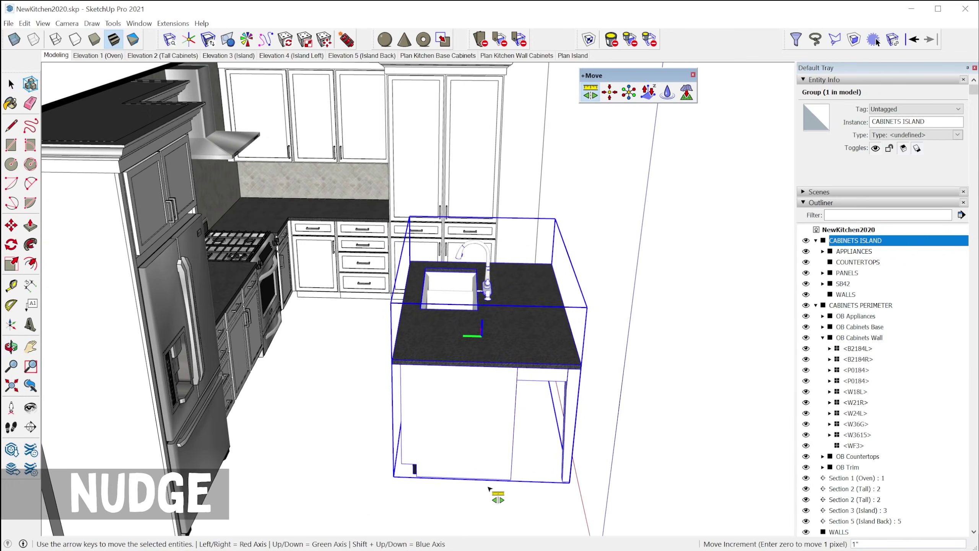
key(Left)
key(Left)
key(Left)
key(Left)
key(Left)
scroll(497, 493, down, 5)
middle_drag(498, 493, 458, 405)
scroll(360, 455, up, 3)
key(Left)
key(Left)
key(Left)
key(Left)
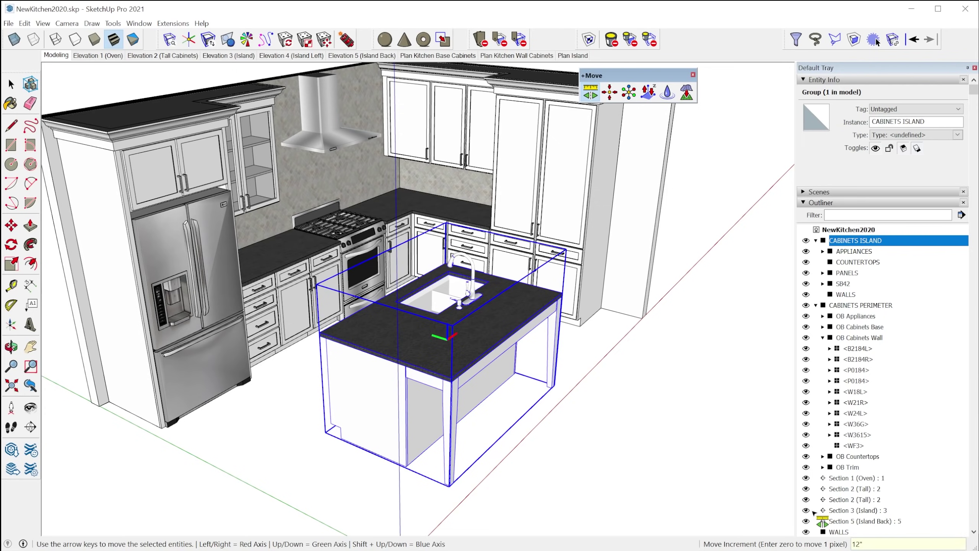
key(Right)
key(Left)
key(Left)
key(Right)
key(Right)
key(Right)
key(Left)
key(Left)
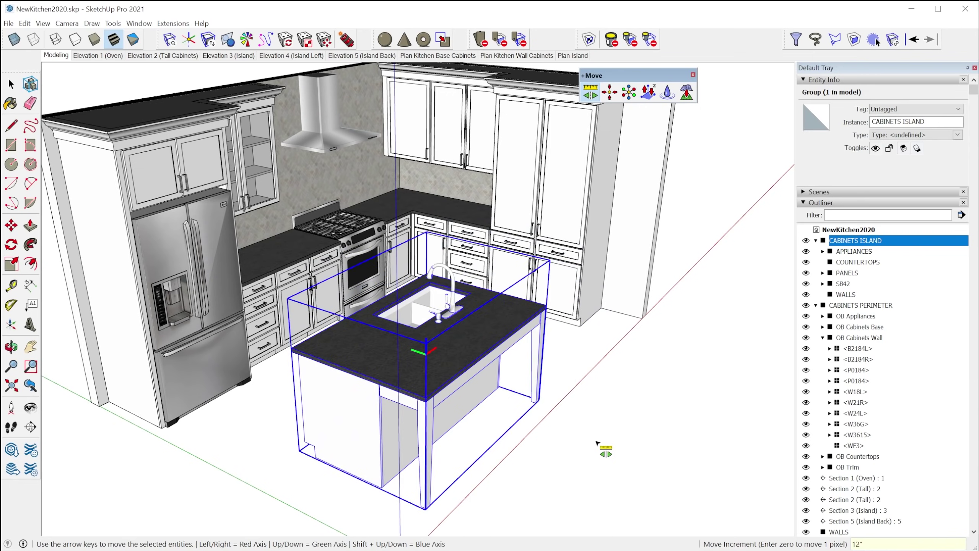
key(Left)
scroll(617, 366, down, 5)
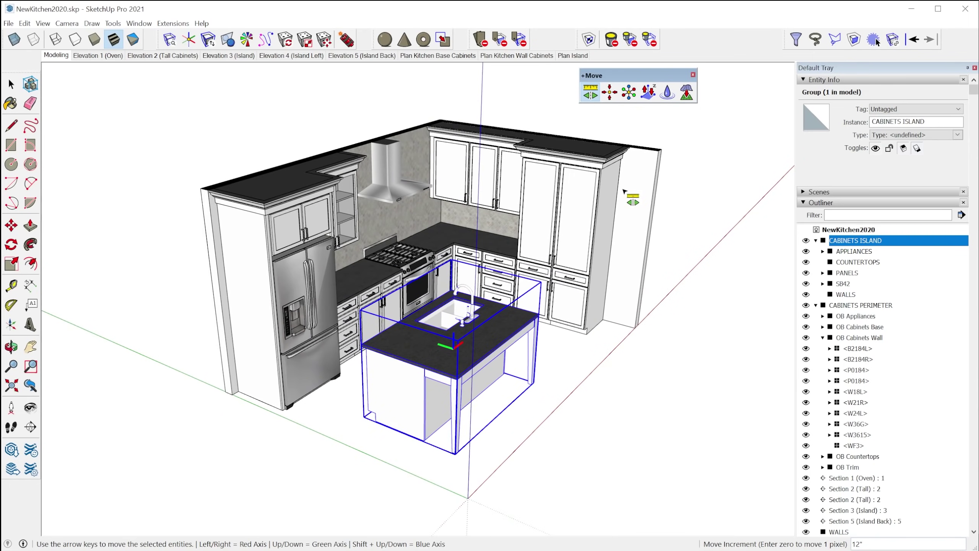
Send the CABINETS ISLAND group to the axes origin with Move to Origin and check it from two angles
click(611, 97)
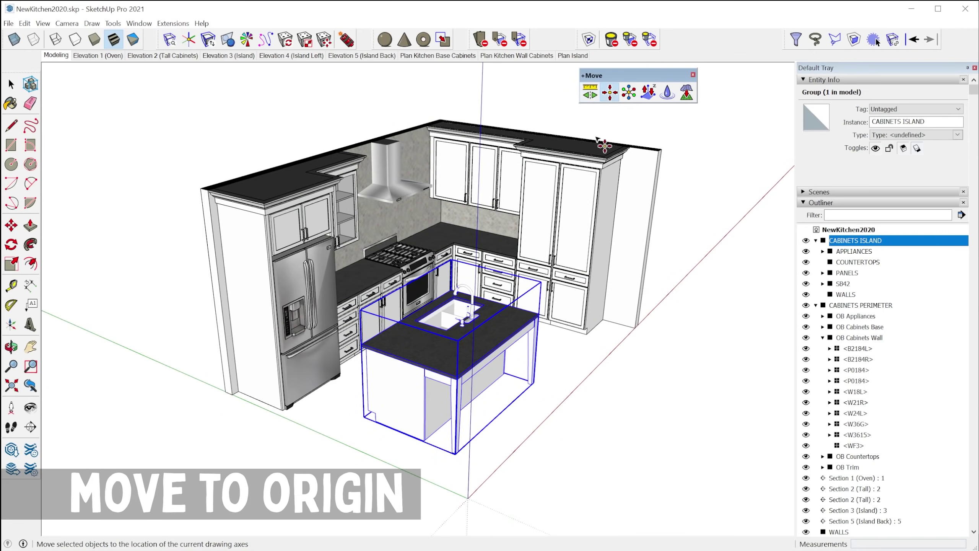
click(471, 360)
middle_drag(710, 367, 402, 405)
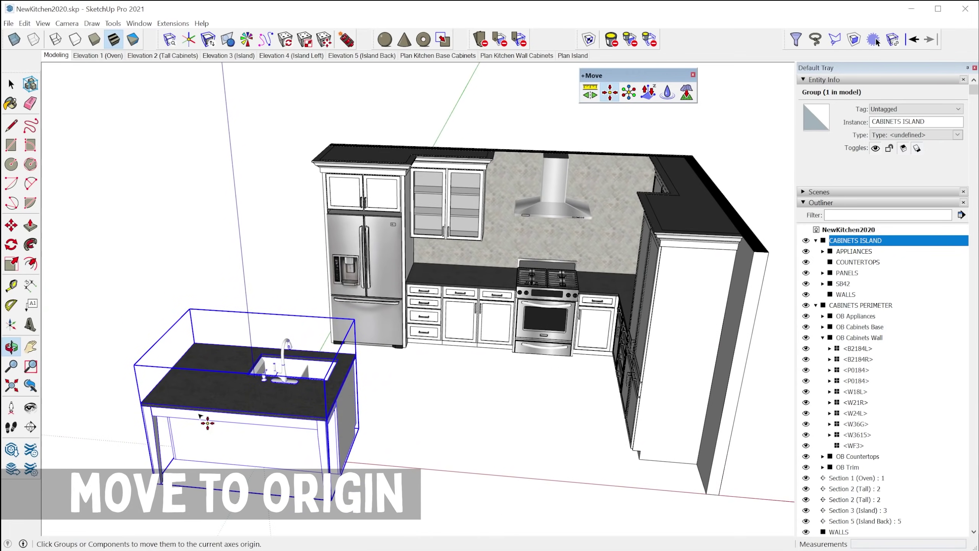
middle_drag(474, 397, 569, 346)
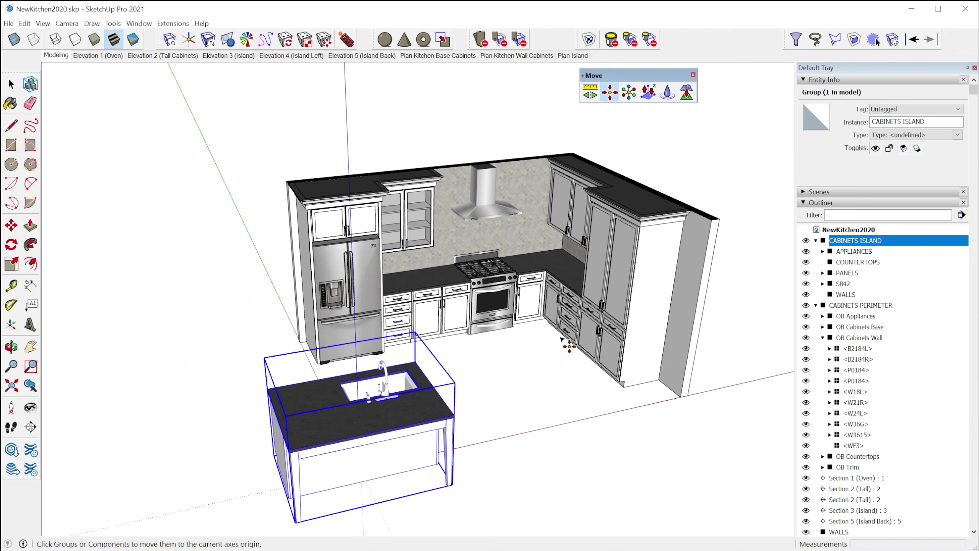
key(ctrl+a)
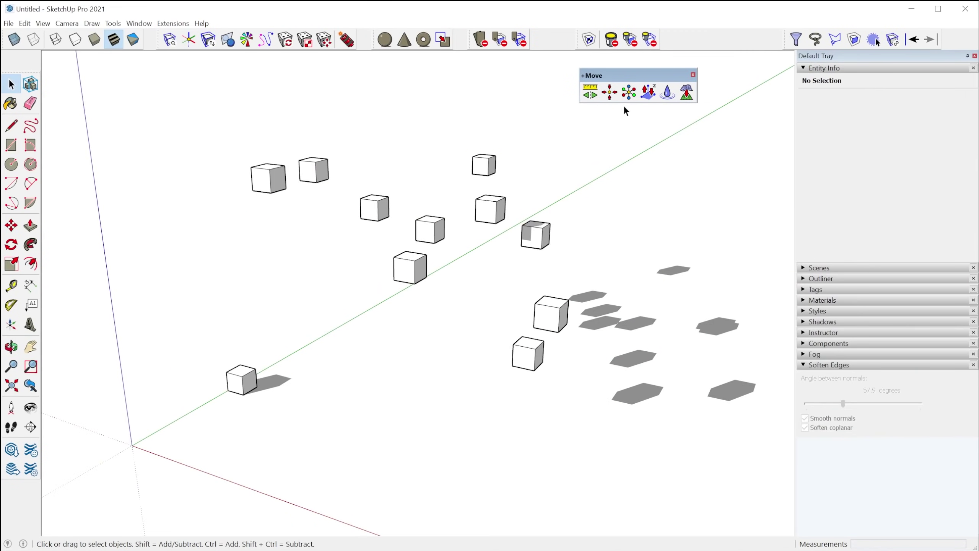
Select all the scattered cubes and align them along the green and red axes with Align
middle_drag(559, 231, 258, 318)
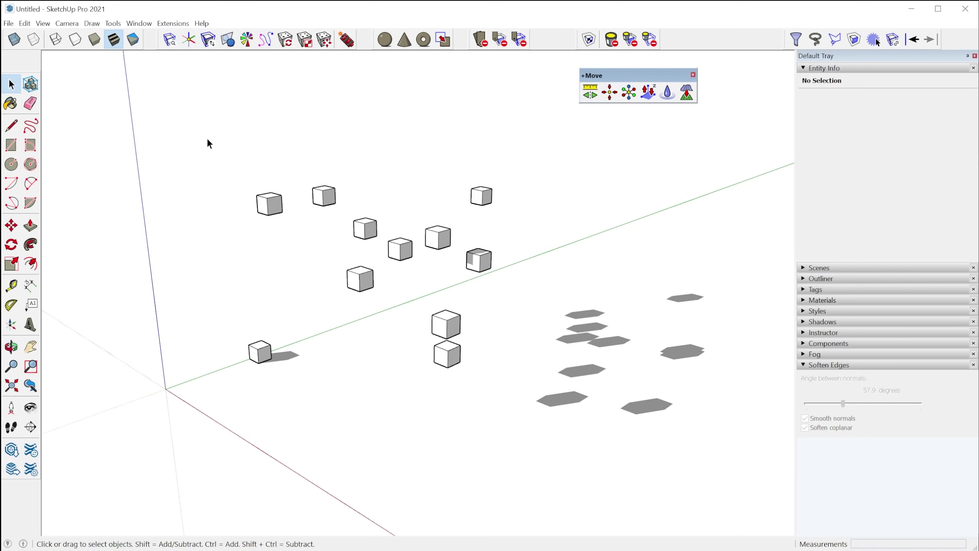
drag(209, 143, 566, 436)
click(628, 92)
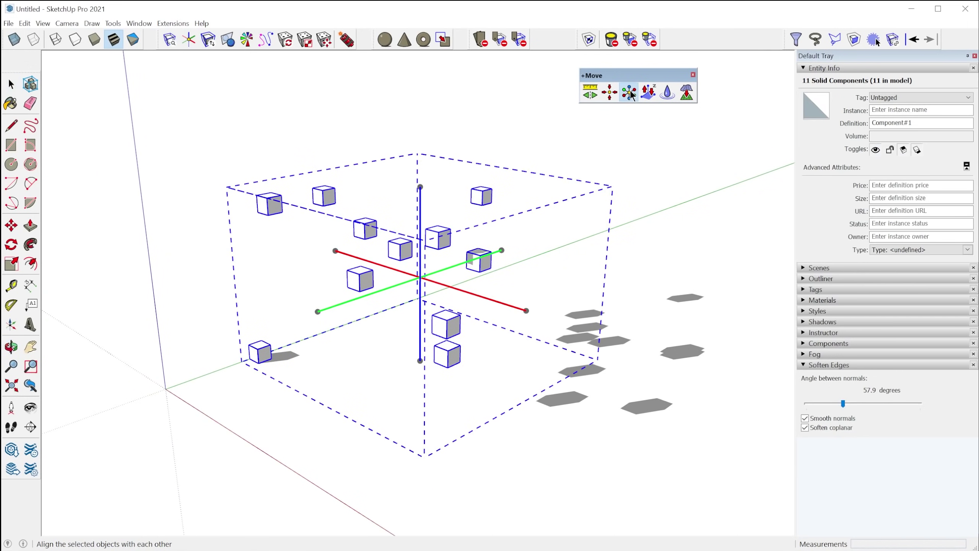
middle_drag(507, 259, 313, 293)
middle_drag(219, 343, 374, 345)
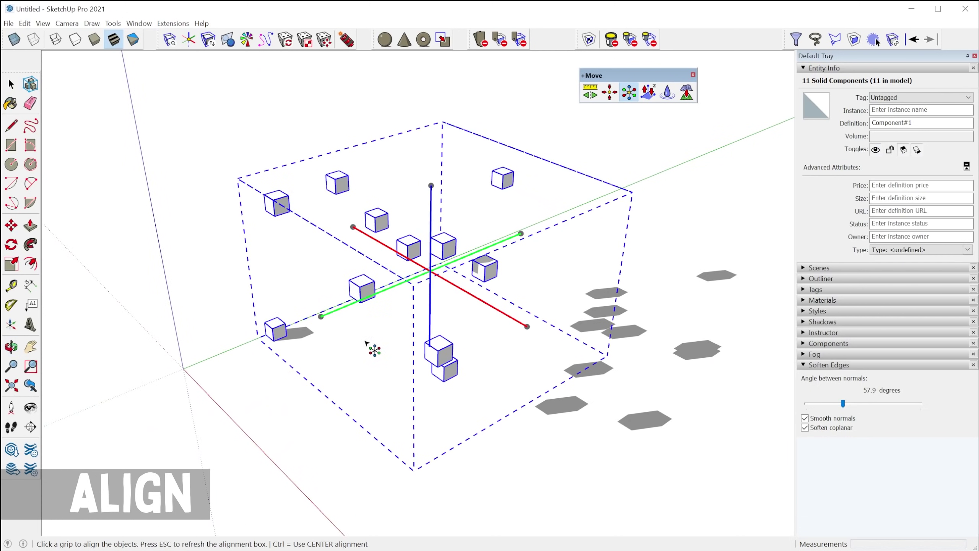
click(321, 316)
click(519, 323)
Redistribute the cubes along the red axis, then align them to its left end, the top and the bottom
middle_drag(532, 331, 545, 281)
click(491, 297)
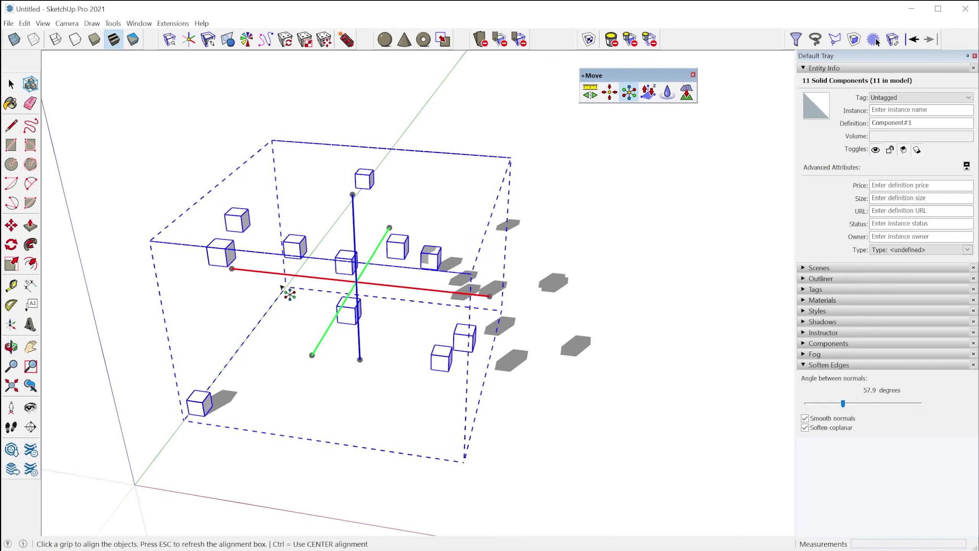
click(233, 269)
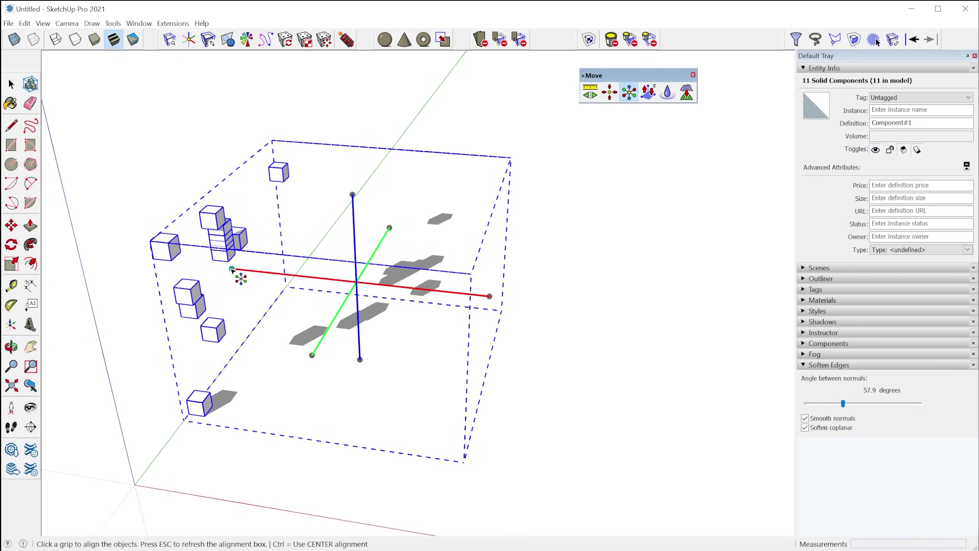
click(353, 195)
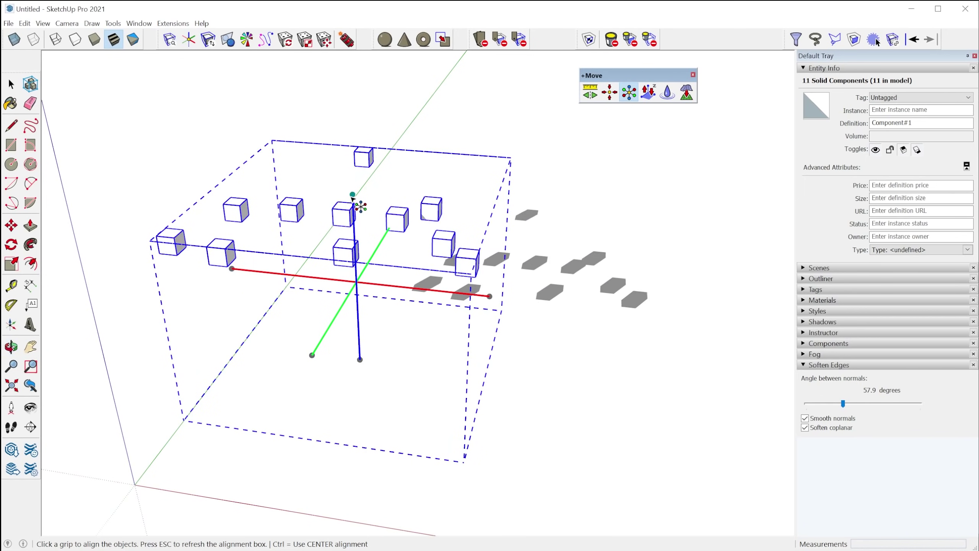
click(360, 360)
key(Escape)
Line the cubes up along the box's front edge into a single row
middle_drag(361, 364, 420, 438)
click(283, 406)
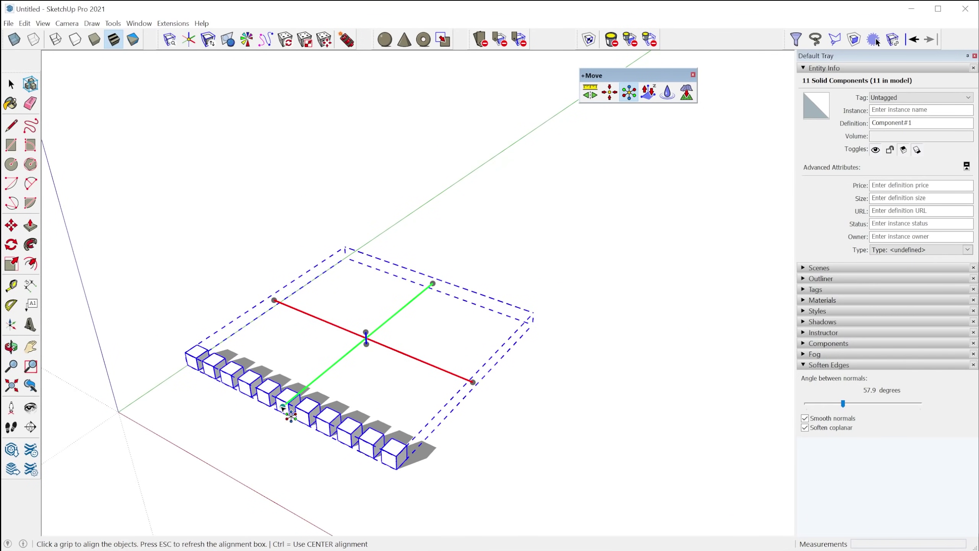
key(Escape)
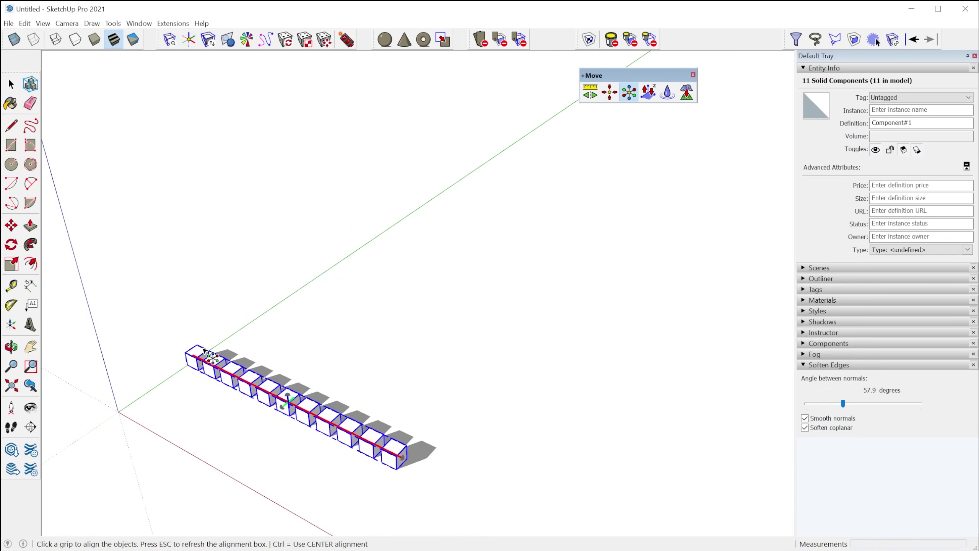
middle_drag(291, 420, 303, 380)
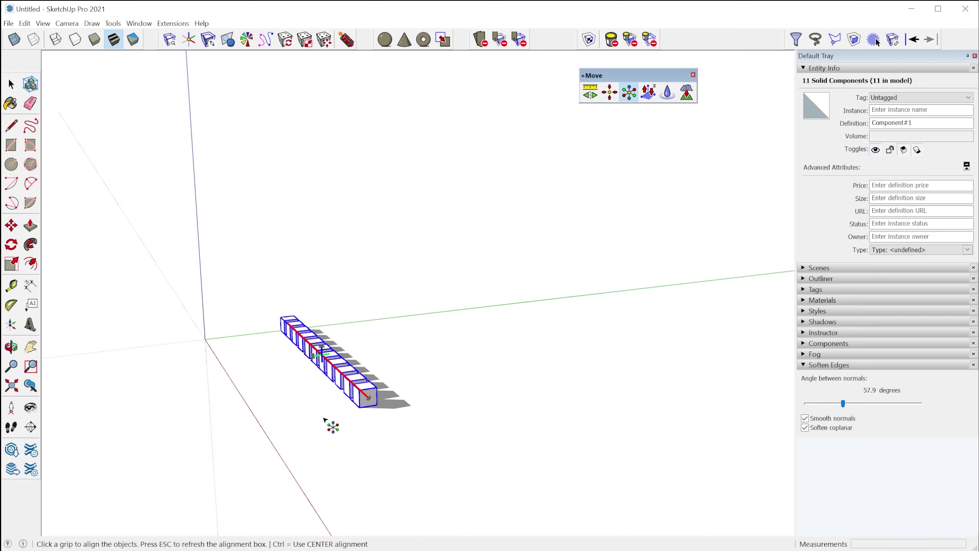
click(629, 95)
middle_drag(352, 383, 262, 389)
scroll(415, 435, up, 2)
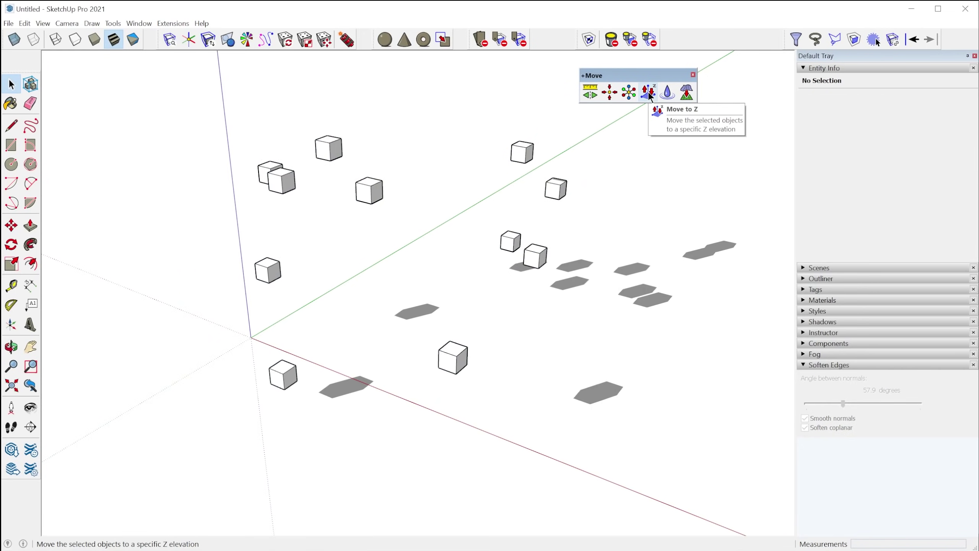
Select the eleven cubes and set their height to Z 0" with Move to Z
scroll(328, 439, down, 3)
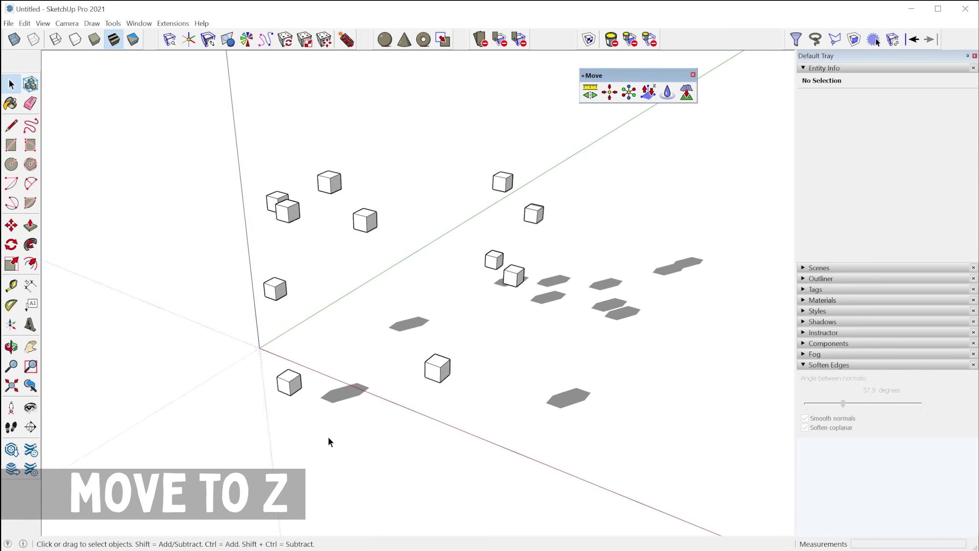
drag(299, 220, 624, 507)
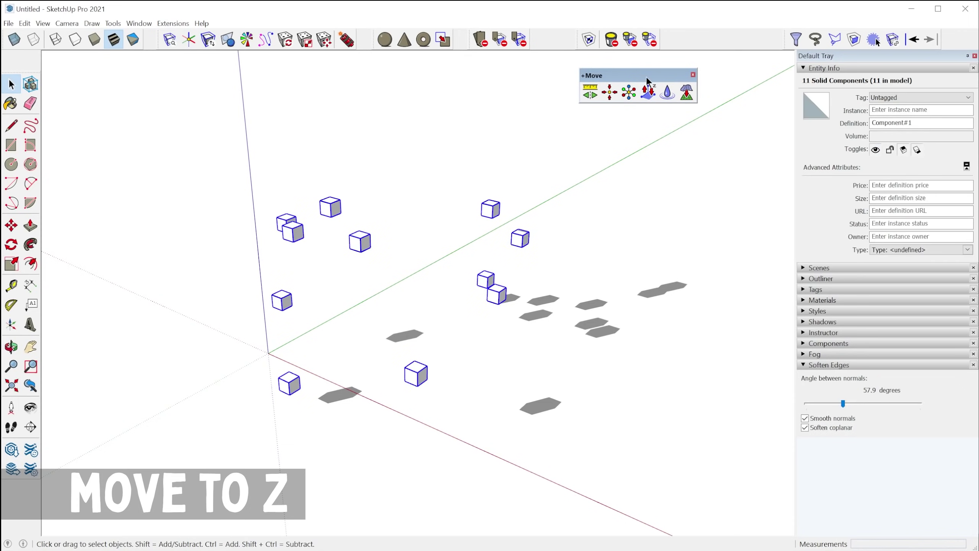
click(651, 99)
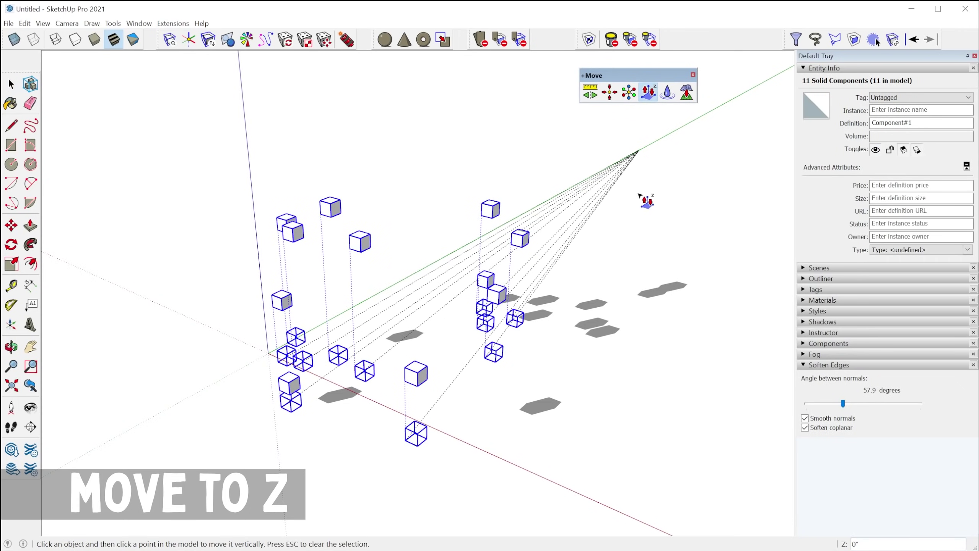
click(285, 354)
middle_drag(285, 354, 498, 293)
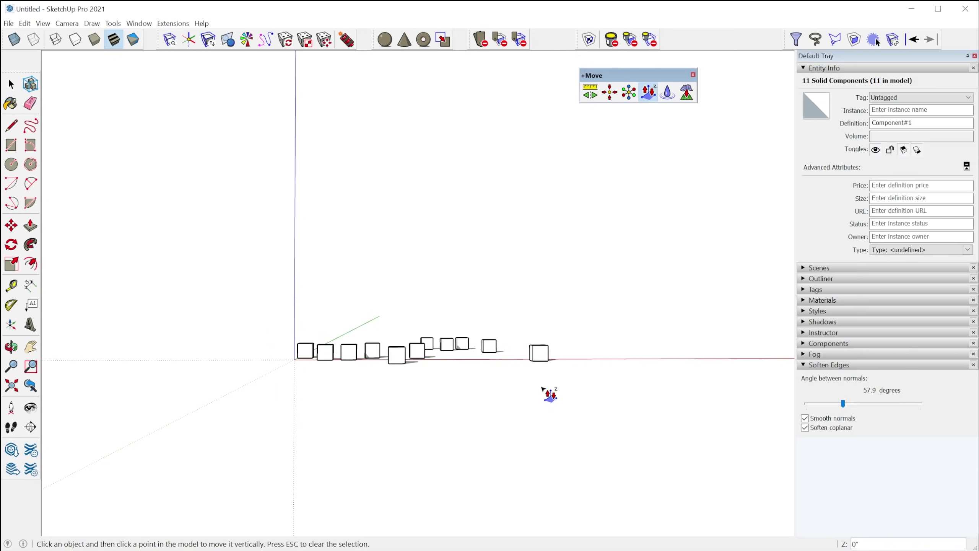
key(o)
drag(527, 341, 497, 353)
middle_drag(497, 353, 466, 370)
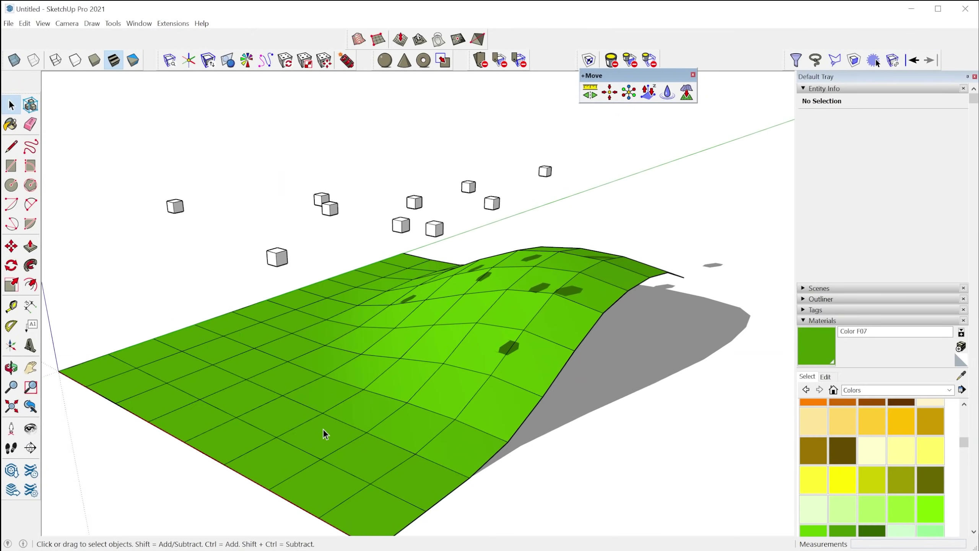
drag(324, 430, 408, 408)
Select the ten cubes above the terrain and Drop each one onto the green surface beneath it
key(space)
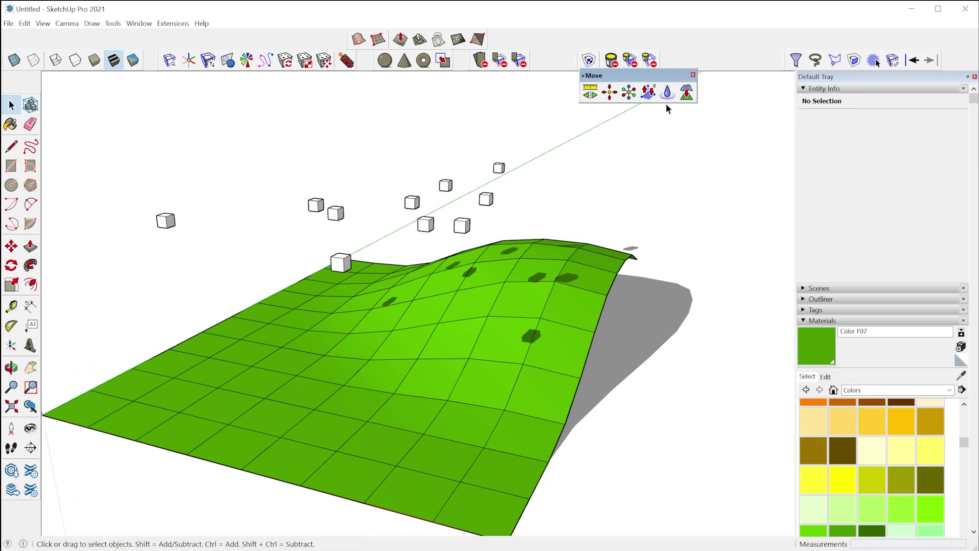
click(667, 93)
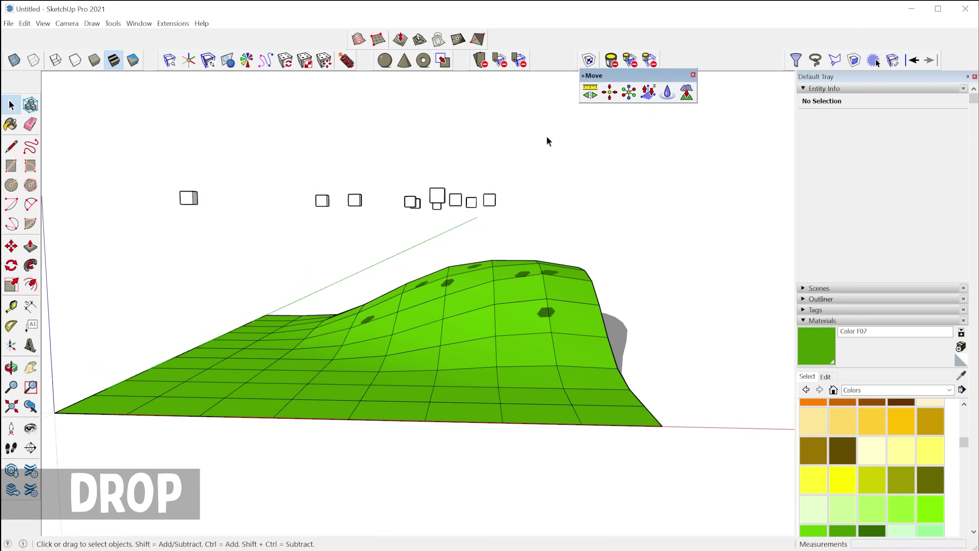
drag(162, 229, 163, 230)
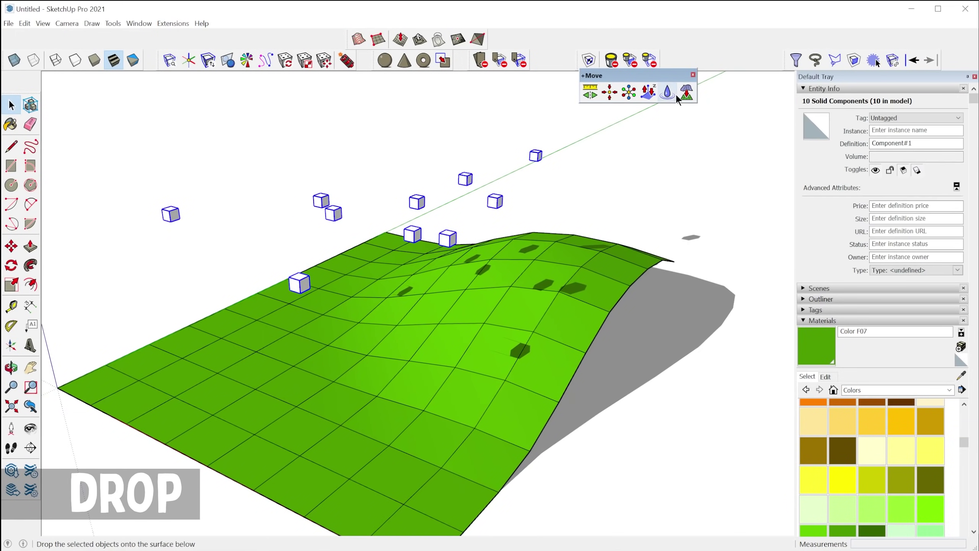
click(667, 93)
click(541, 162)
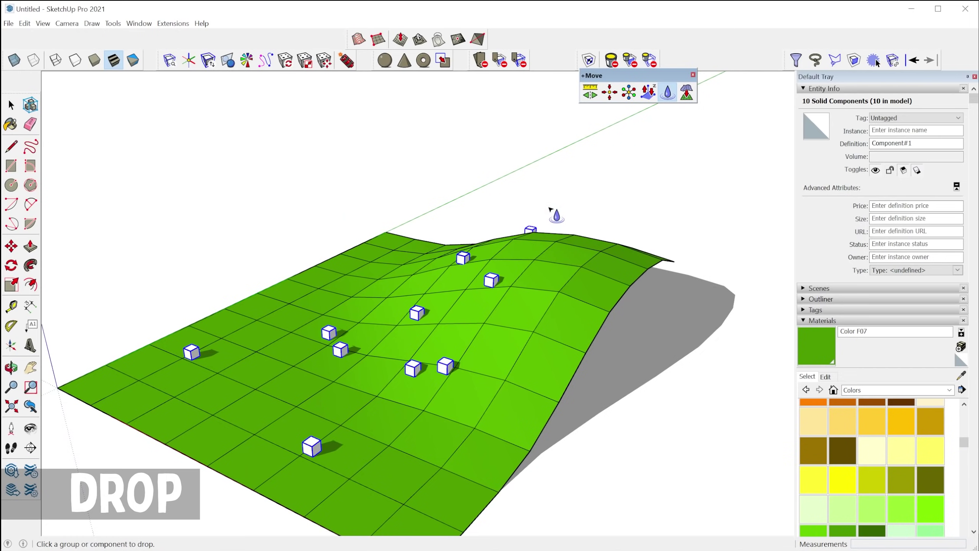
middle_drag(555, 214, 549, 267)
scroll(551, 270, down, 3)
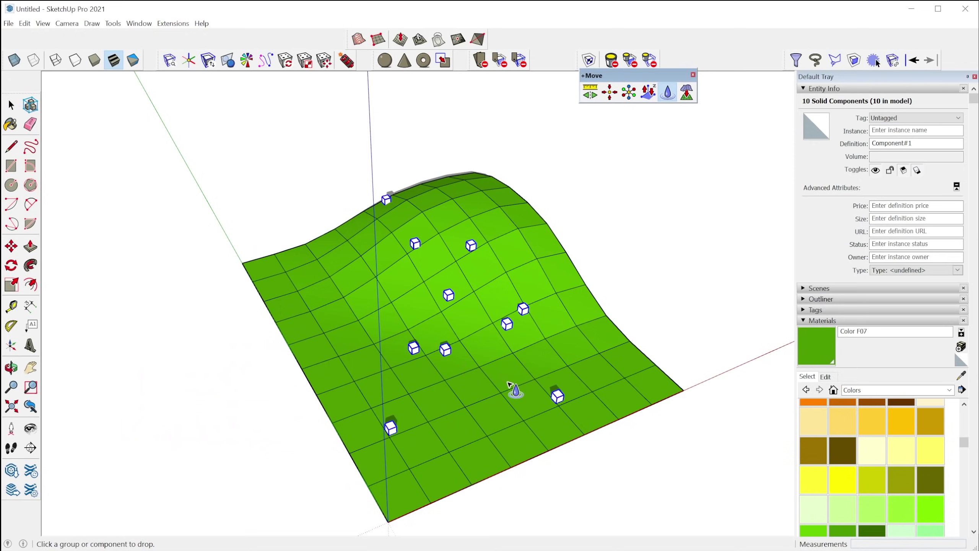
middle_drag(464, 435, 443, 451)
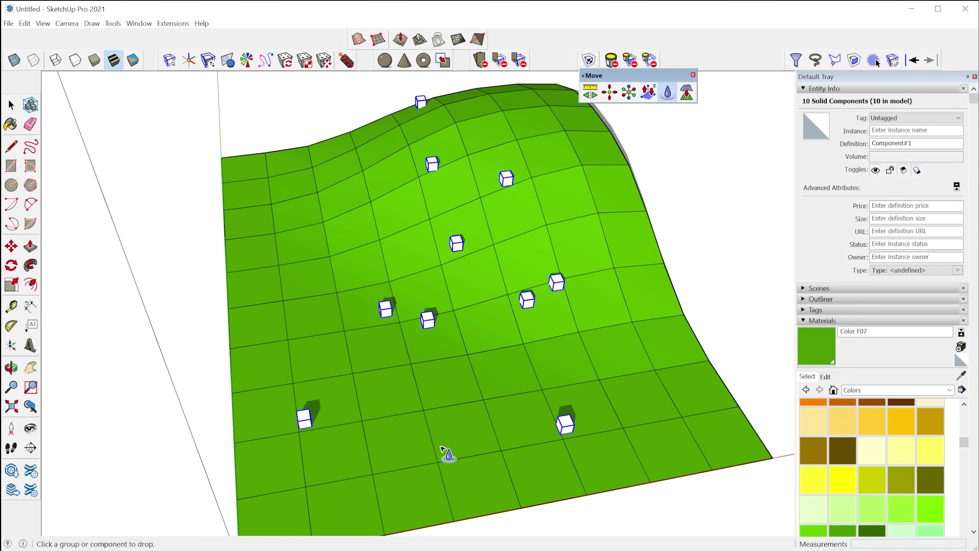
scroll(476, 428, down, 2)
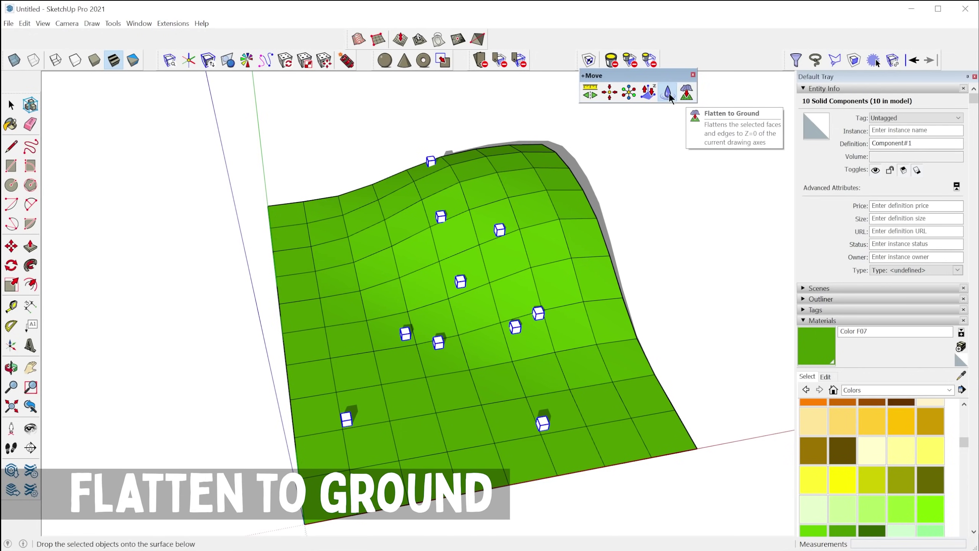
Select the whole green mesh and flatten it to Z = 0 with Flatten to Ground
key(space)
triple_click(534, 267)
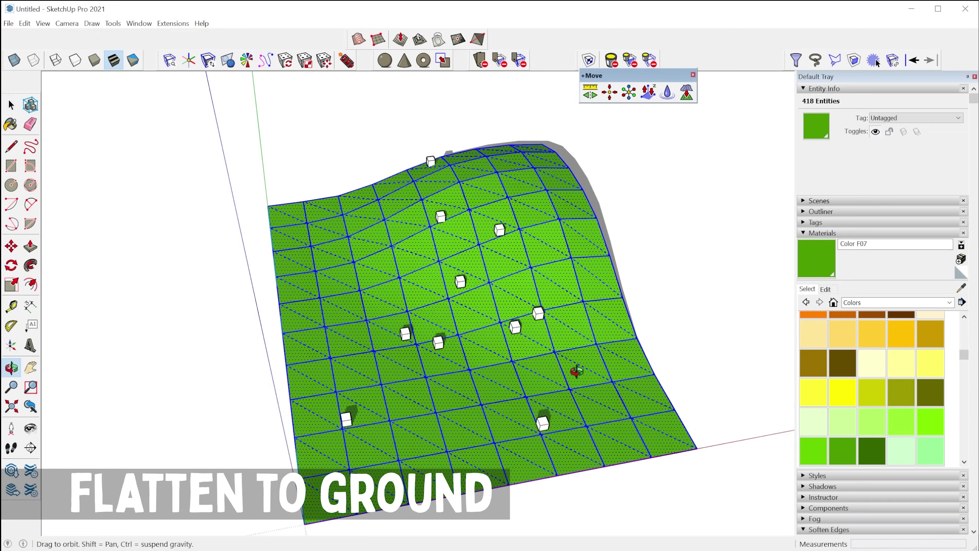
middle_drag(575, 372, 478, 273)
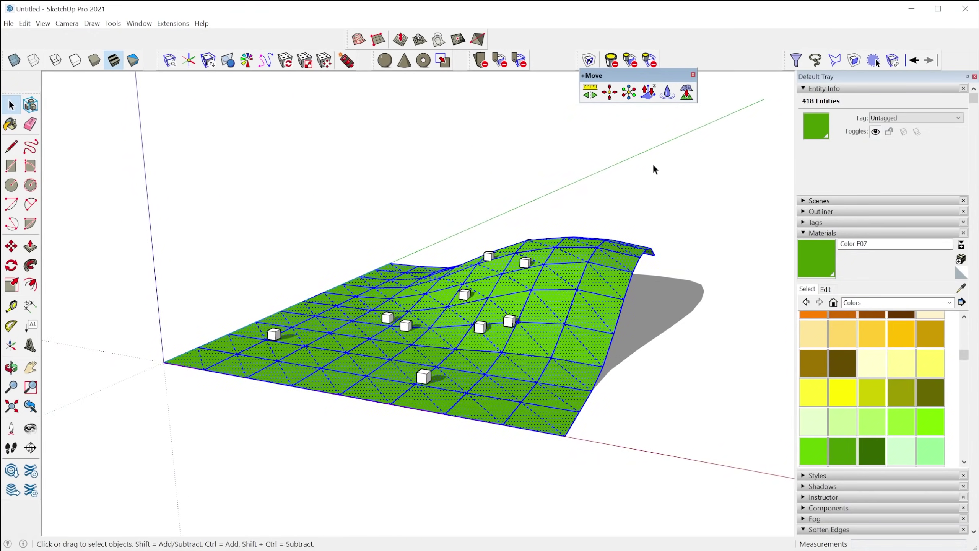
click(686, 93)
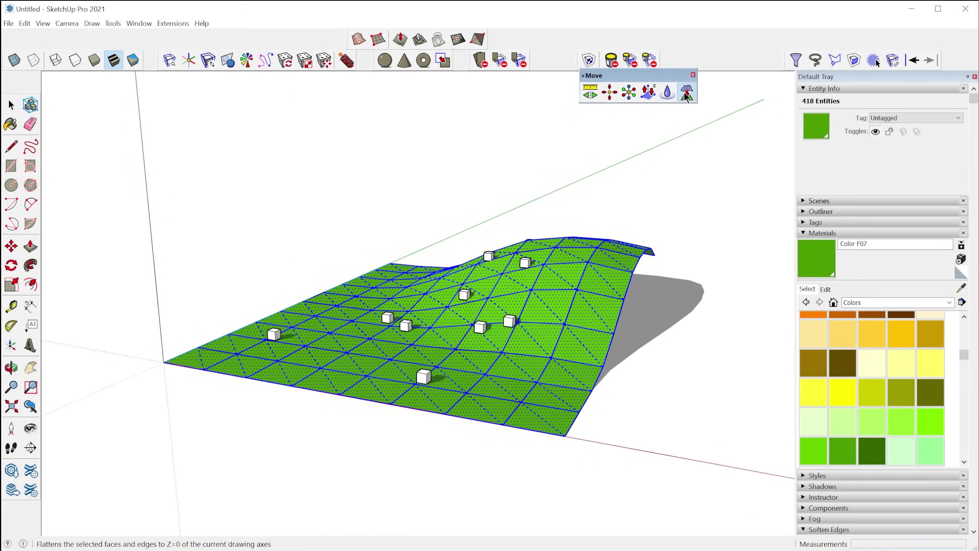
click(558, 306)
mouse_move(564, 312)
middle_down()
mouse_move(557, 247)
mouse_move(555, 321)
middle_up()
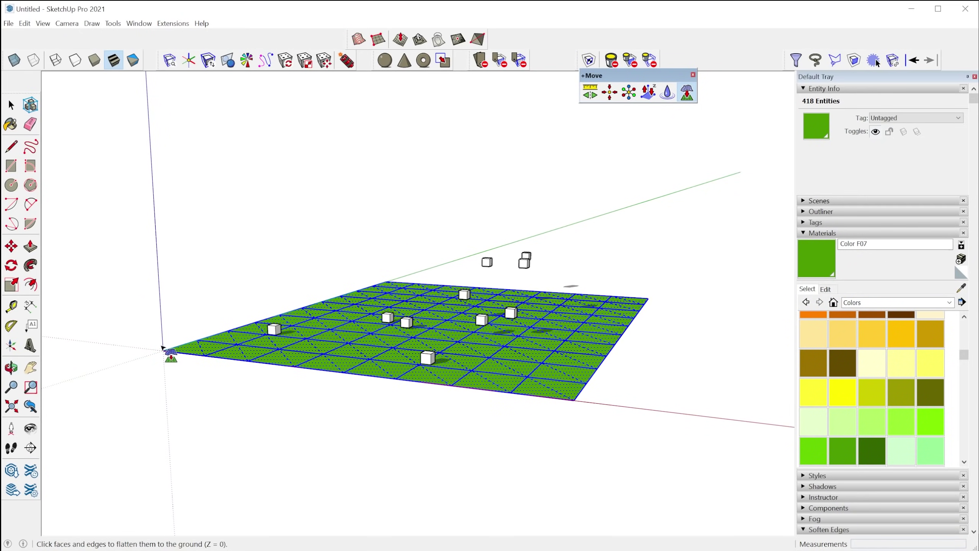
middle_drag(497, 334, 500, 444)
drag(641, 82, 690, 59)
Filter the grid selection by Faces to keep only the 183 faces selected
drag(677, 128, 627, 131)
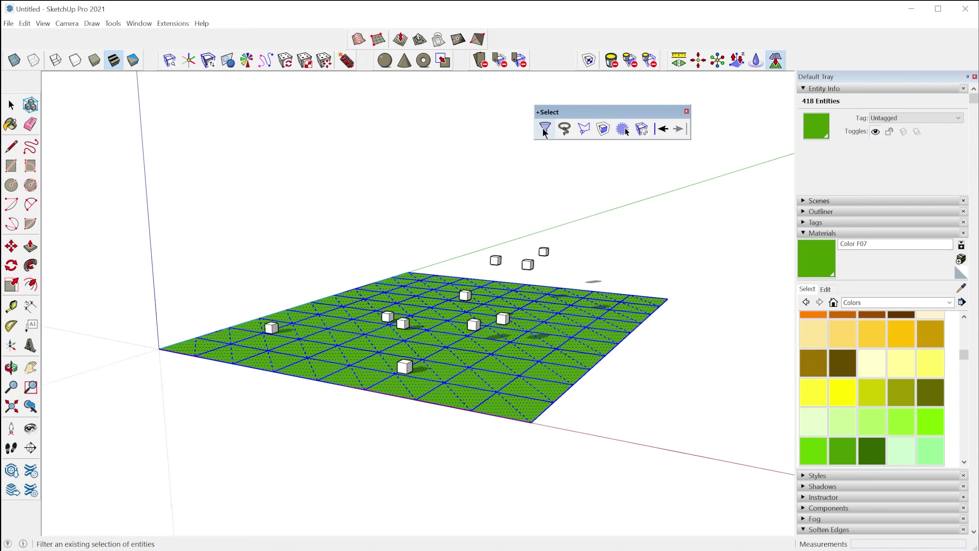
drag(592, 111, 697, 82)
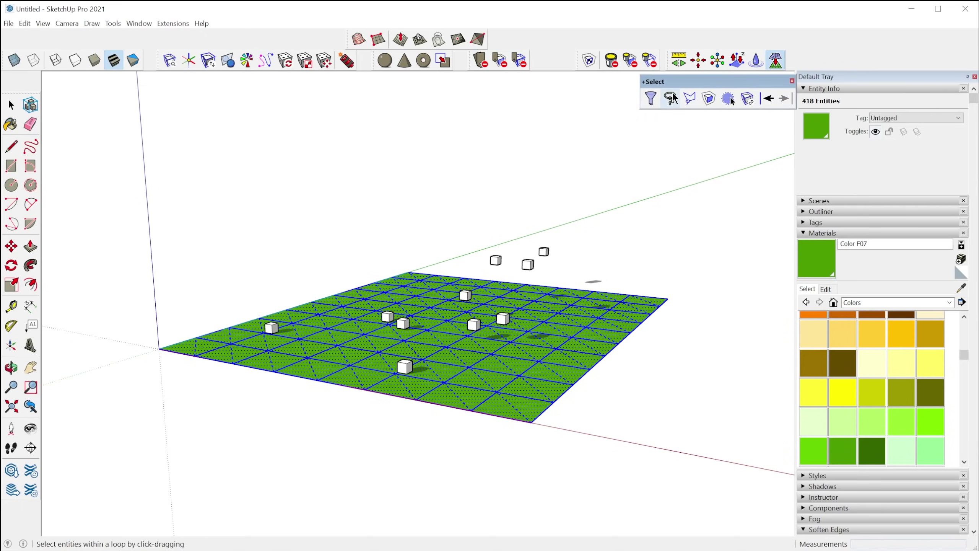
click(650, 99)
drag(677, 188, 785, 132)
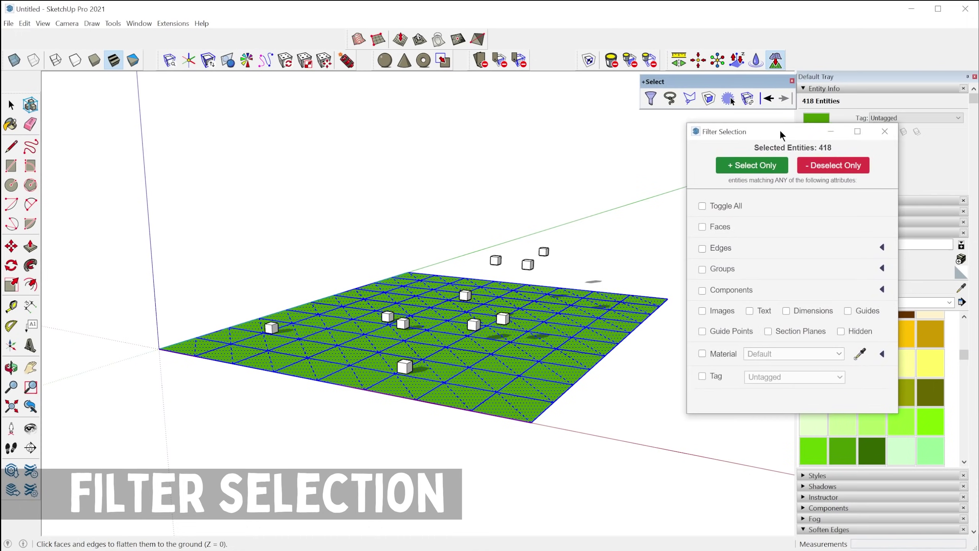
middle_drag(509, 389, 478, 412)
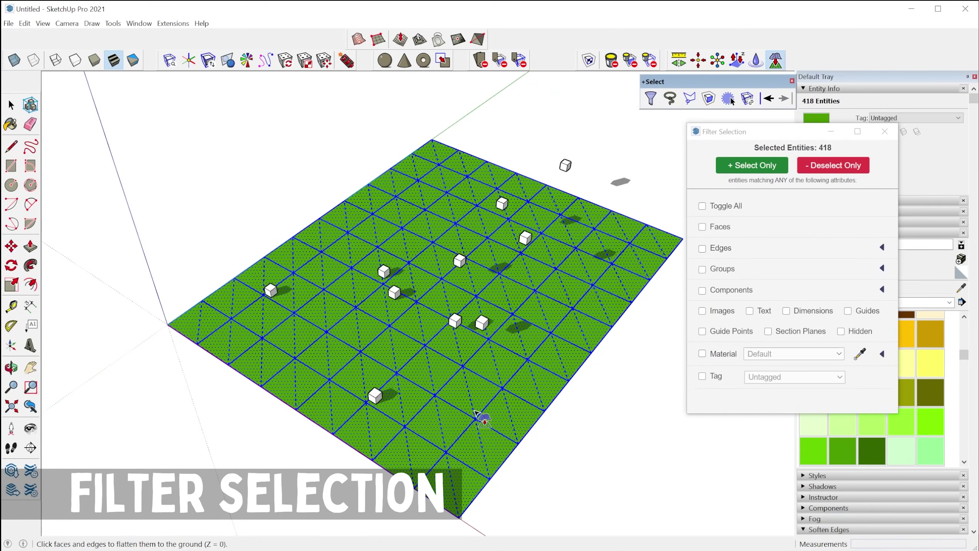
click(702, 228)
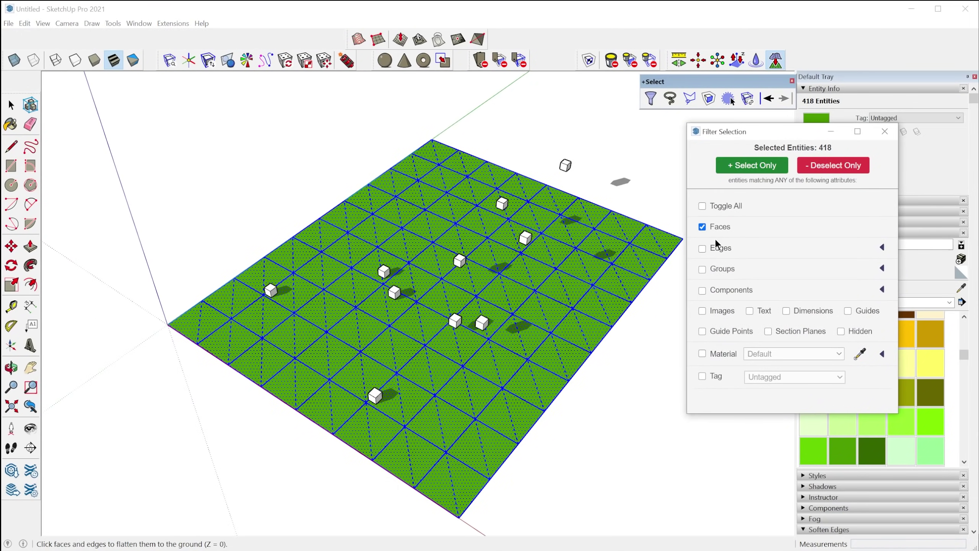
click(773, 167)
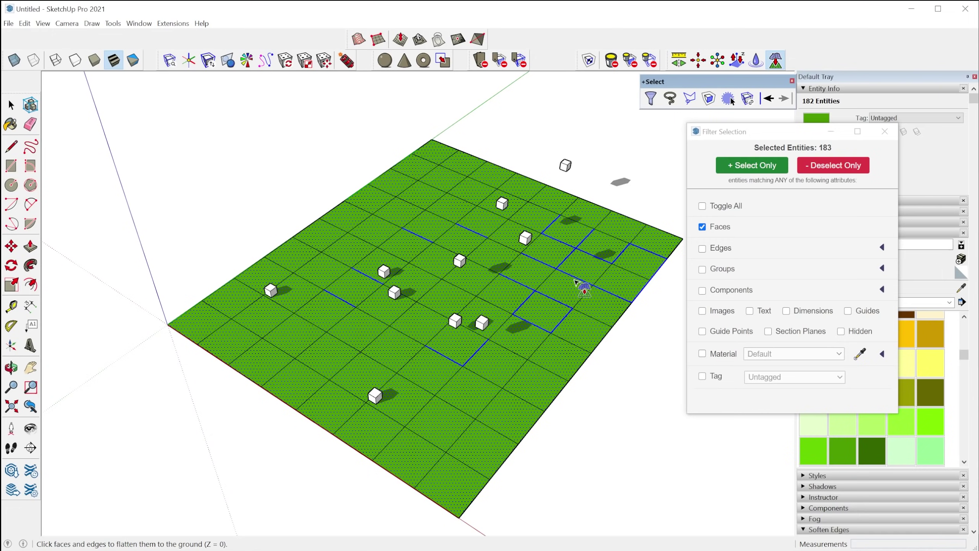
scroll(576, 284, down, 3)
key(space)
middle_drag(577, 284, 305, 170)
Select the whole grid and its cubes, then filter the selection to groups only
drag(255, 138, 638, 400)
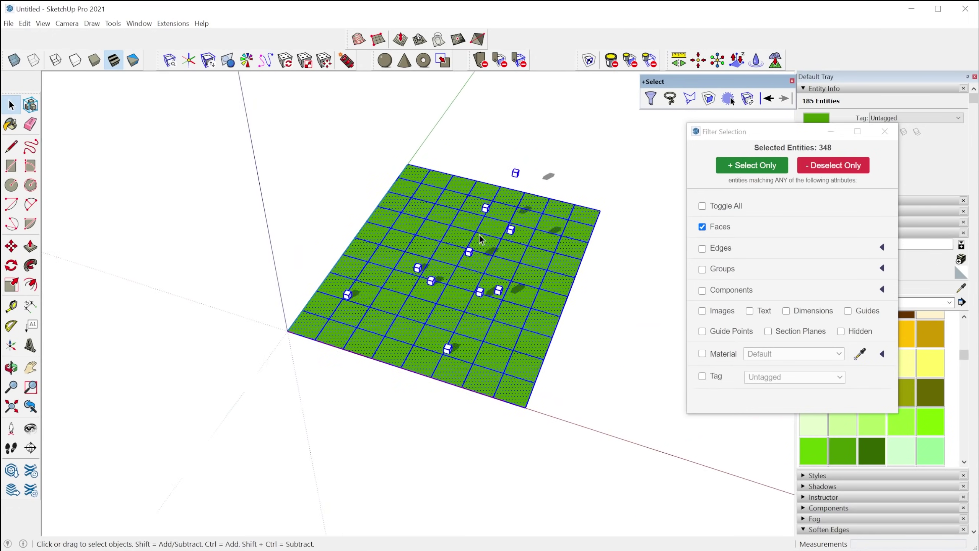
scroll(481, 239, up, 2)
click(702, 270)
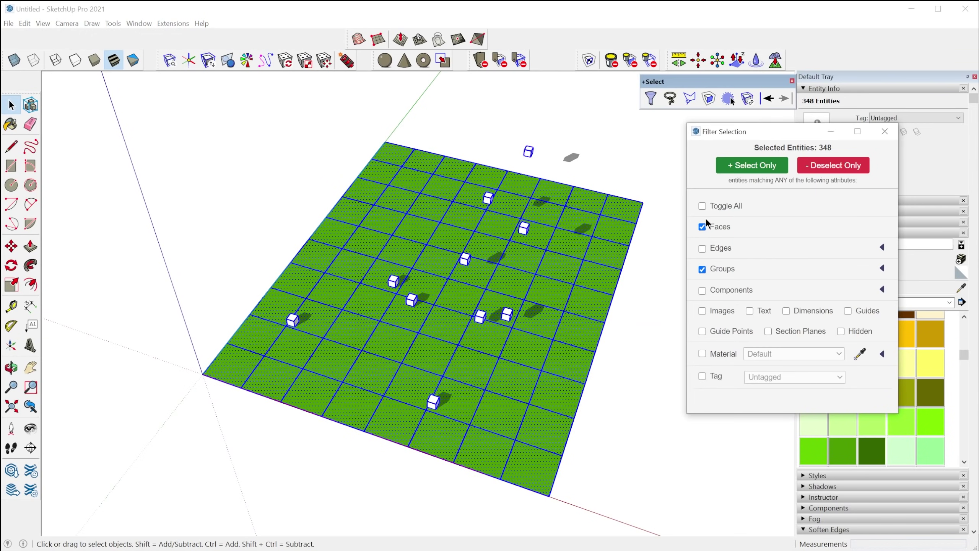
click(702, 227)
click(751, 166)
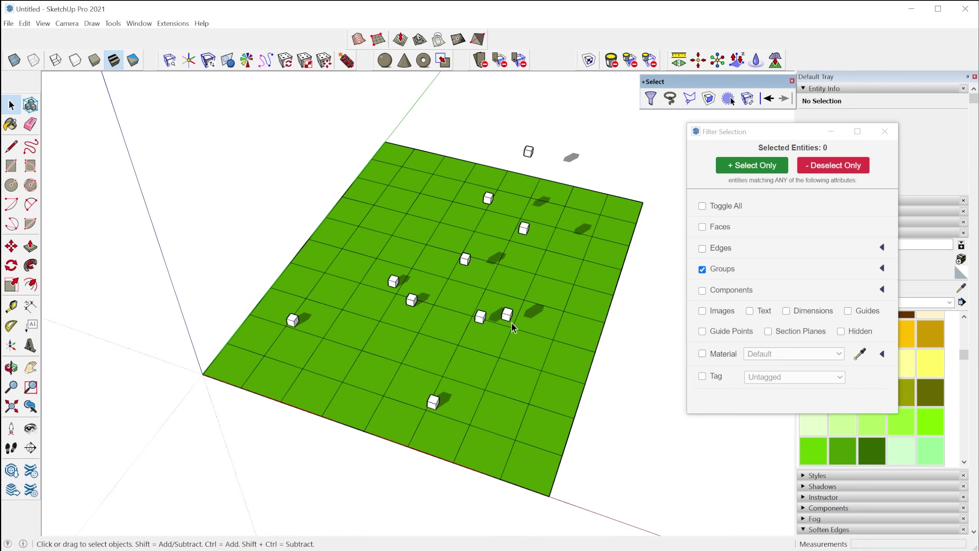
Reselect the grid and cubes and filter the selection to components only
shift+middle_drag(485, 243, 456, 223)
drag(268, 119, 582, 384)
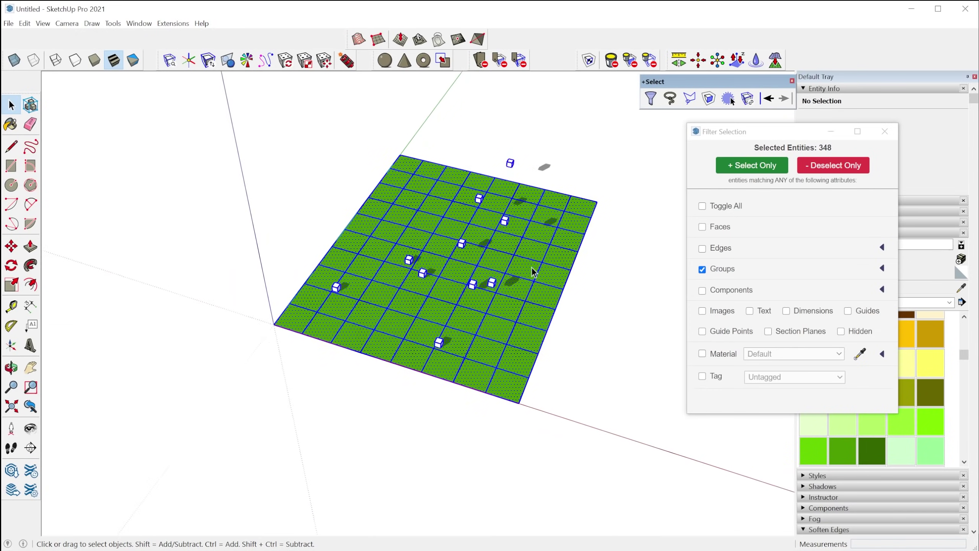
click(702, 290)
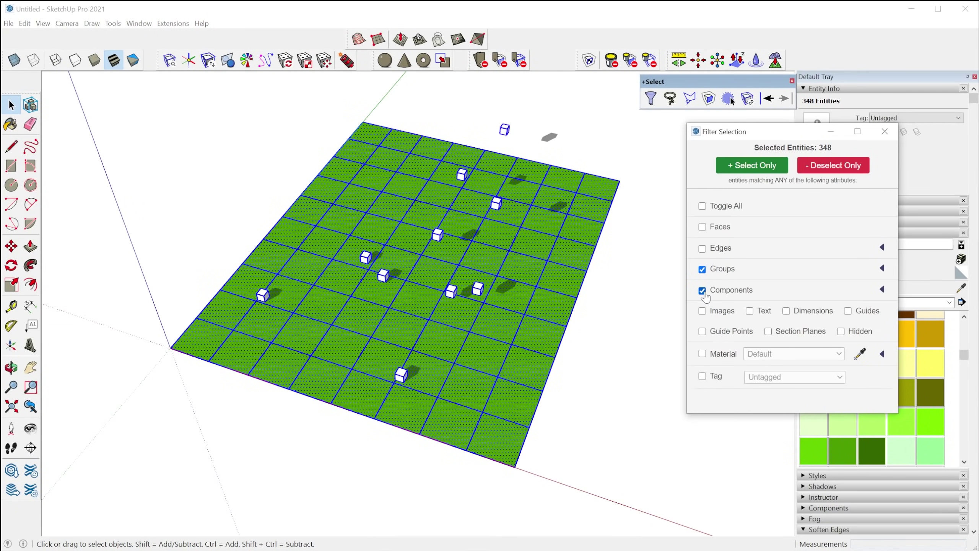
click(702, 270)
click(751, 166)
Reselect everything, deselect only the faces, then close the Filter Selection window
middle_drag(456, 347, 368, 347)
drag(114, 132, 643, 464)
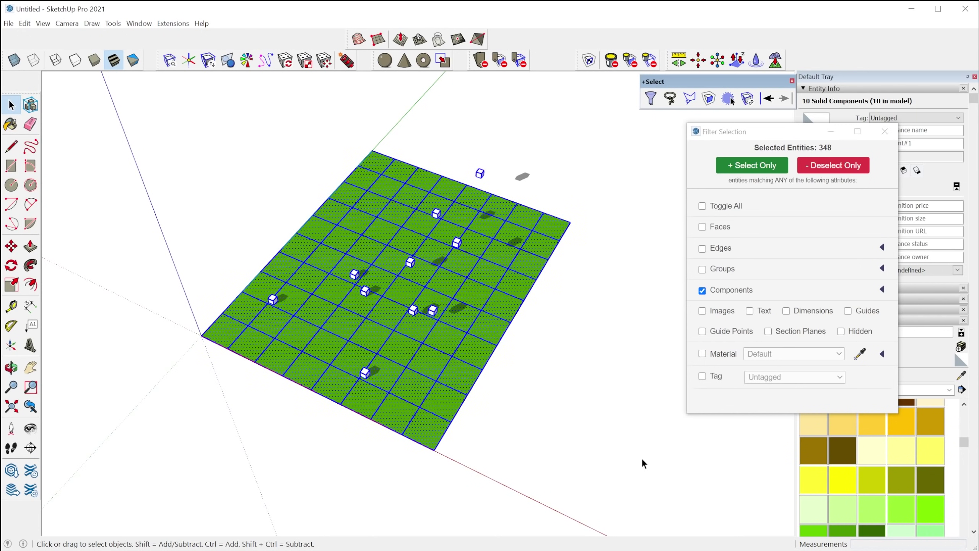
click(702, 290)
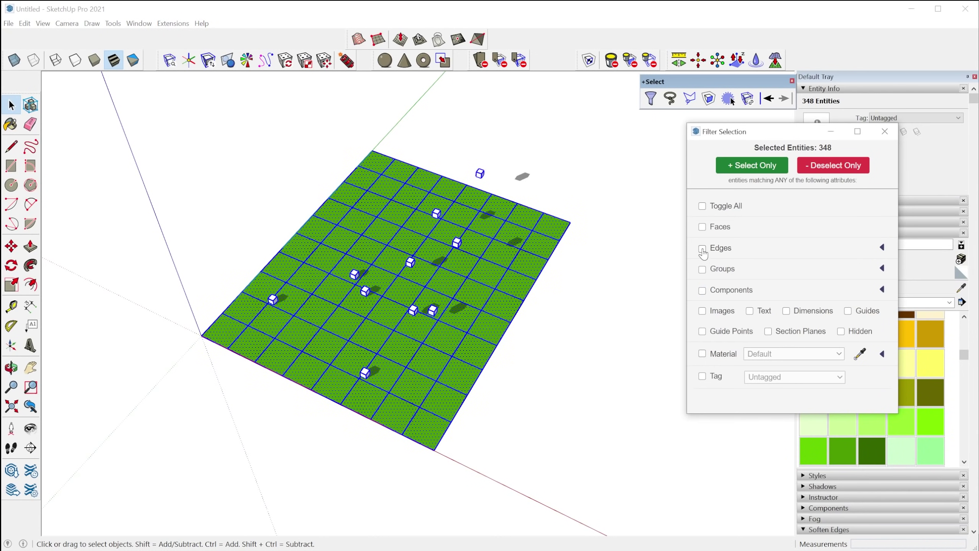
click(702, 227)
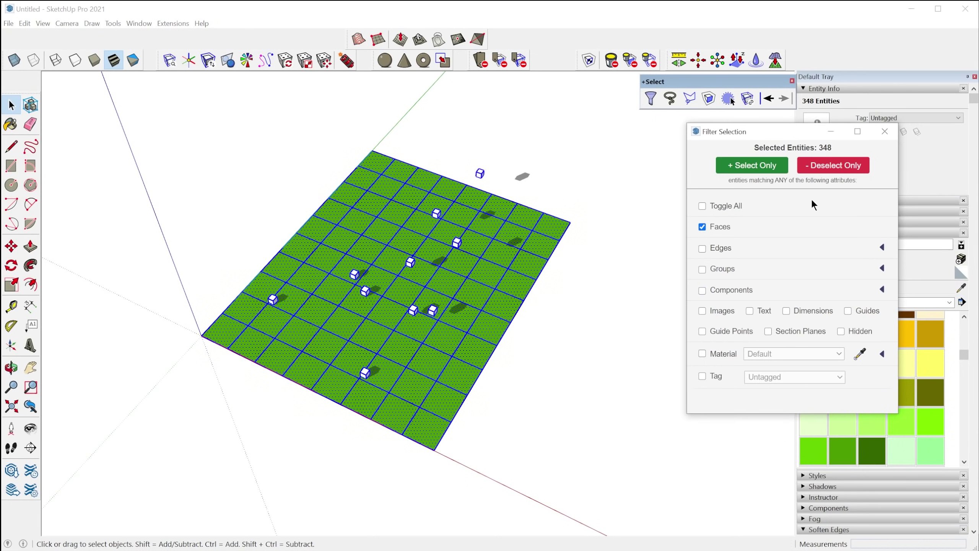
click(845, 166)
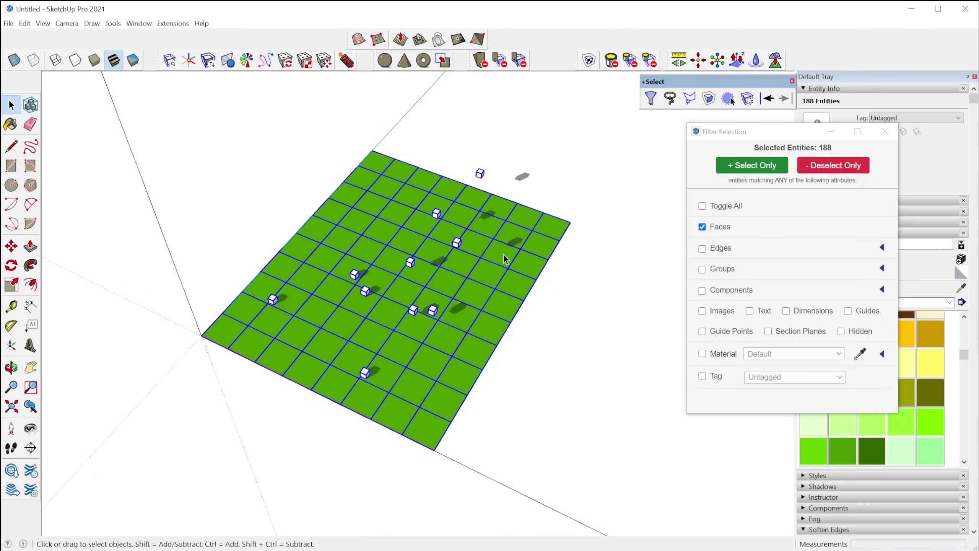
scroll(368, 286, up, 2)
scroll(369, 286, down, 3)
scroll(418, 388, up, 3)
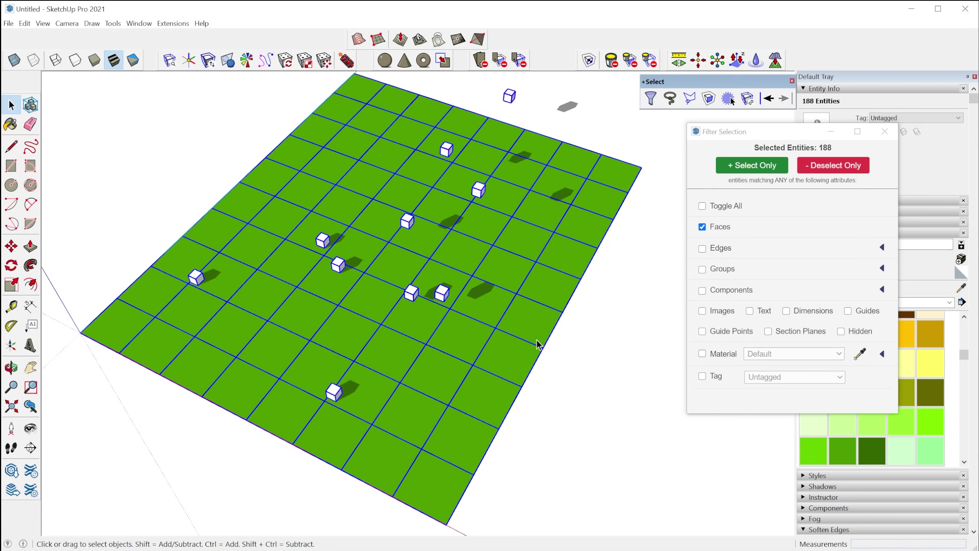
click(881, 268)
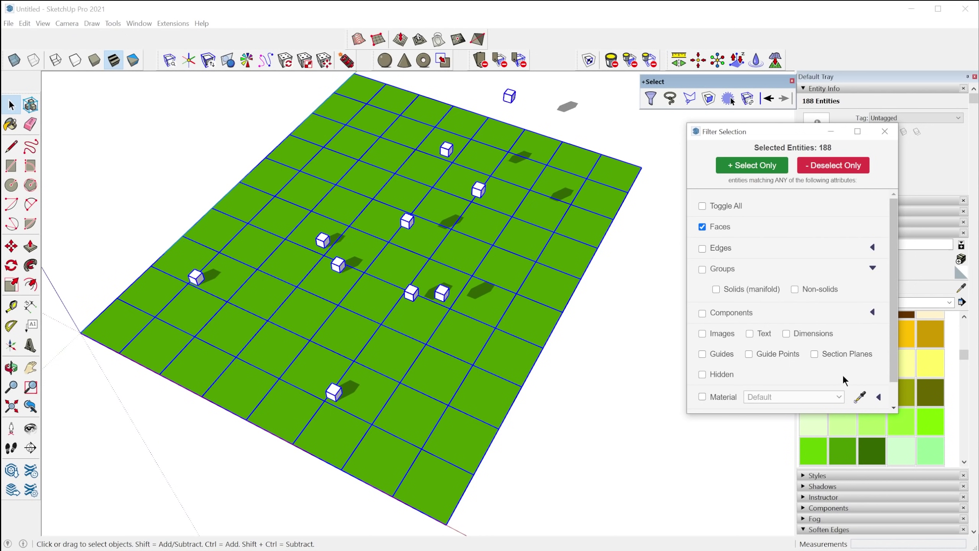
drag(812, 136, 757, 137)
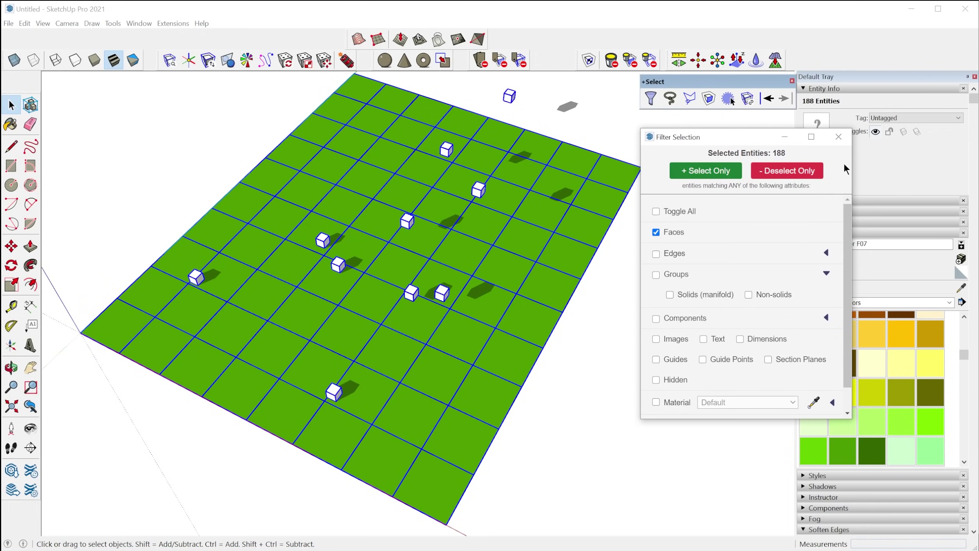
click(839, 137)
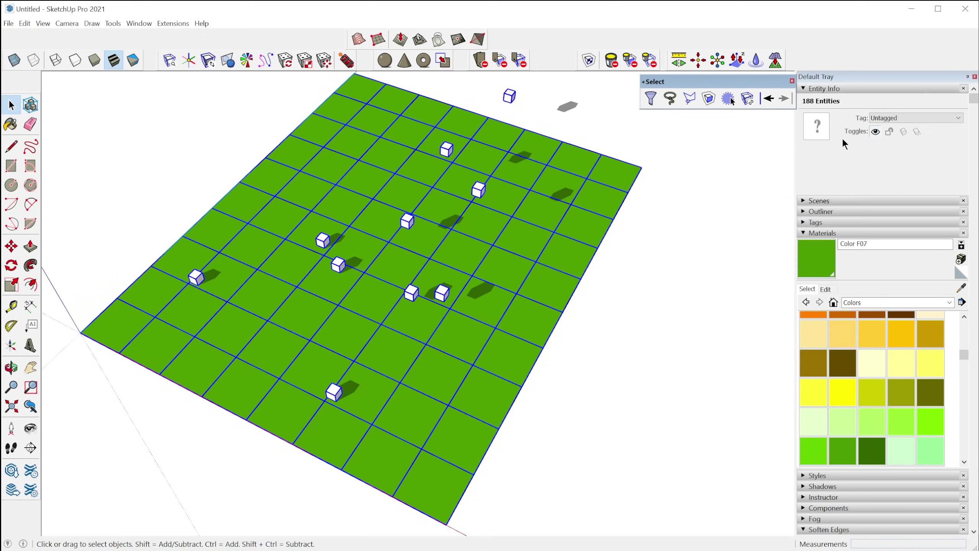
Lasso the lower part of the grid, box-select the upper-left squares, then lasso again
click(671, 98)
scroll(498, 316, down, 3)
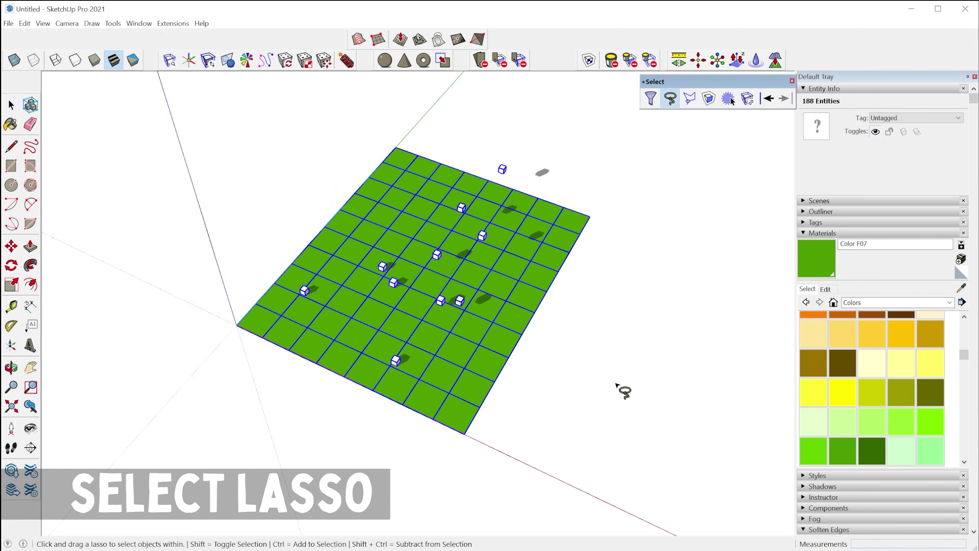
mouse_move(629, 358)
mouse_down()
mouse_move(564, 368)
mouse_move(412, 222)
mouse_move(192, 345)
mouse_move(557, 468)
mouse_move(582, 443)
mouse_up()
mouse_move(421, 339)
middle_down()
mouse_move(605, 385)
mouse_move(540, 422)
middle_up()
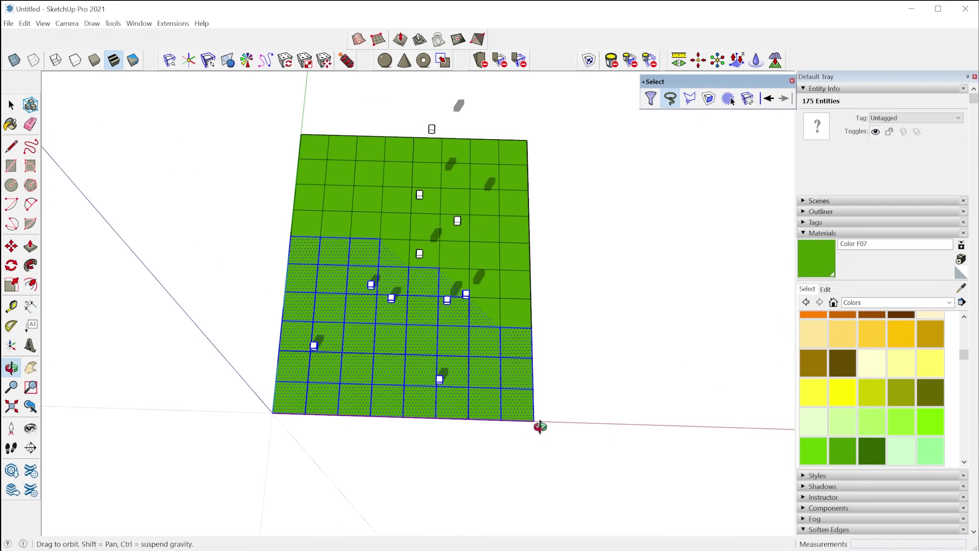
key(space)
mouse_move(183, 104)
mouse_down()
mouse_move(195, 126)
mouse_move(499, 328)
mouse_move(418, 291)
mouse_up()
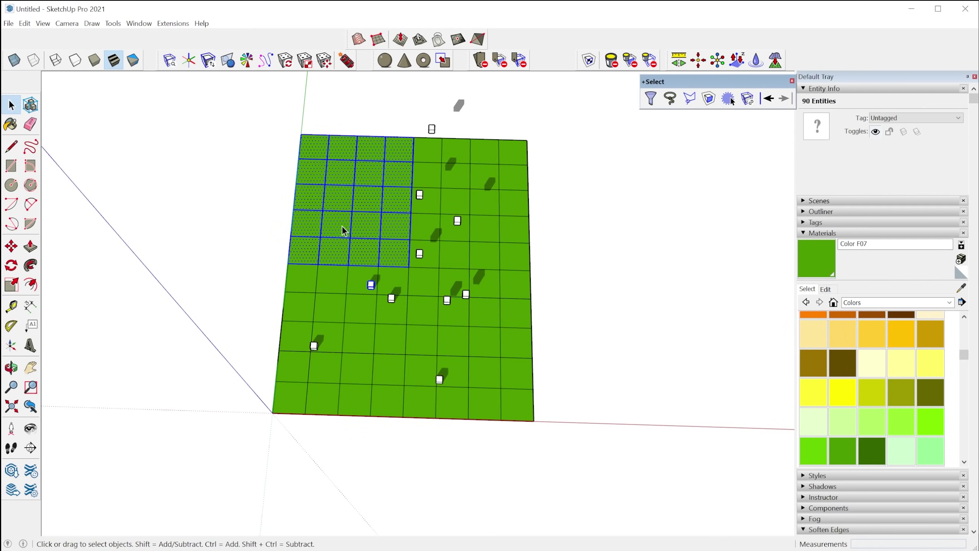
click(673, 99)
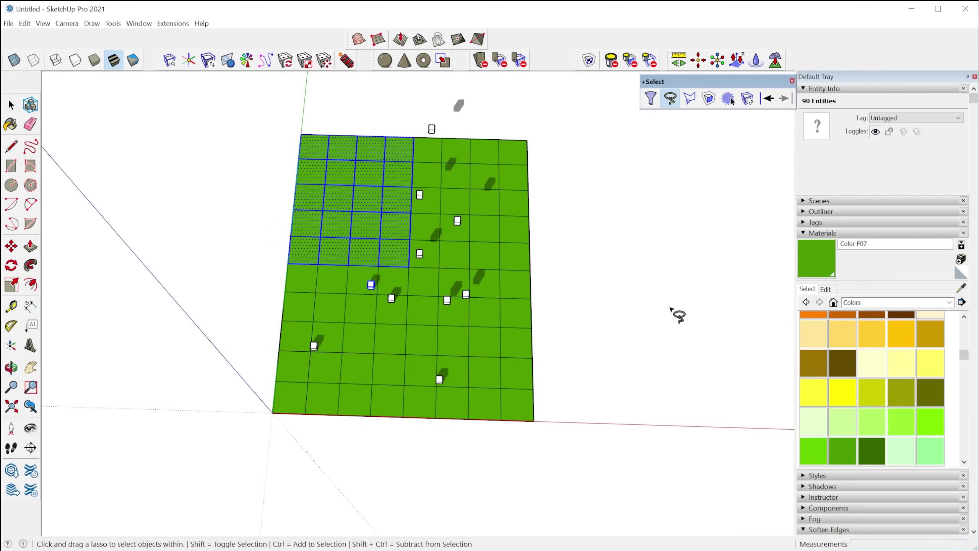
mouse_move(666, 309)
mouse_down()
mouse_move(457, 297)
mouse_move(438, 184)
mouse_move(267, 213)
mouse_move(278, 328)
mouse_move(464, 452)
mouse_move(640, 411)
mouse_move(619, 328)
mouse_move(655, 317)
mouse_up()
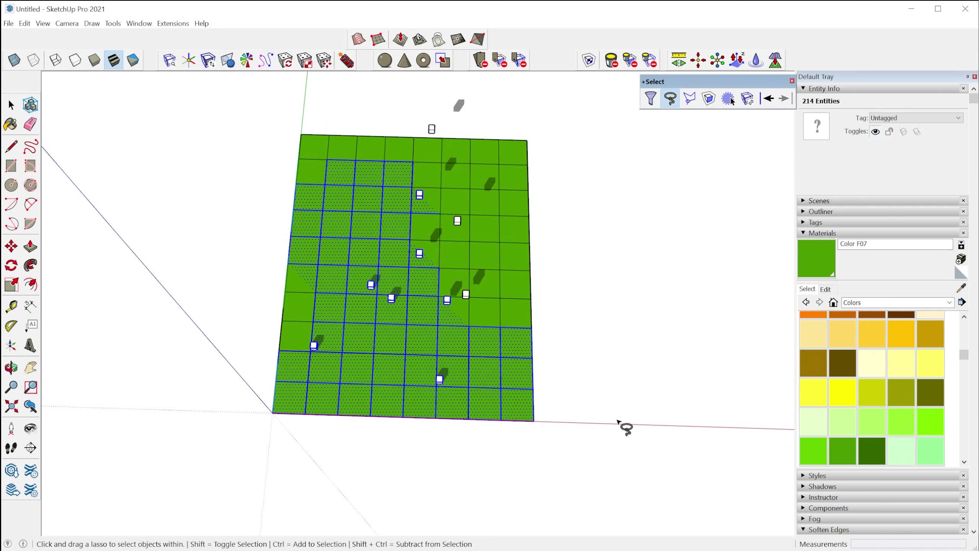
Draw a six-corner Polygon Lasso around the grid to select the enclosed faces
click(690, 99)
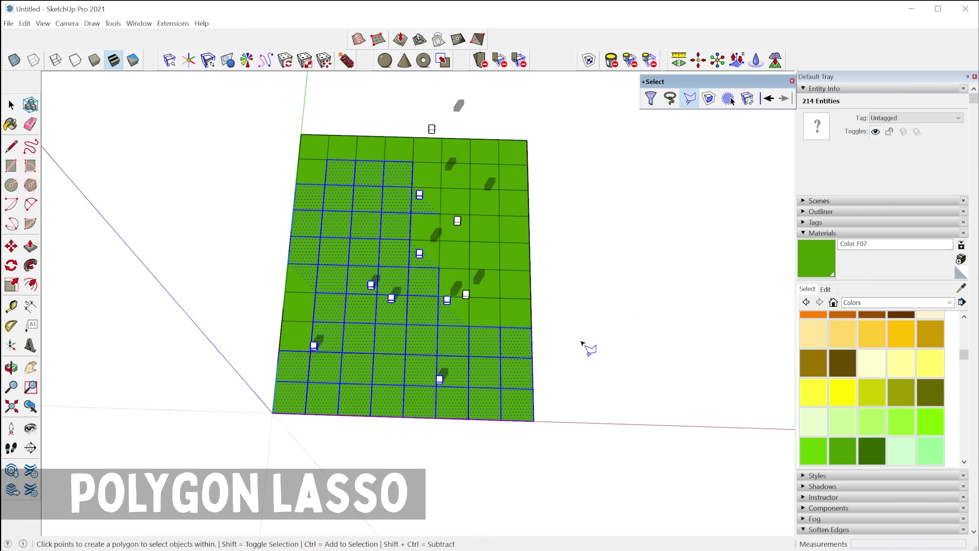
click(621, 315)
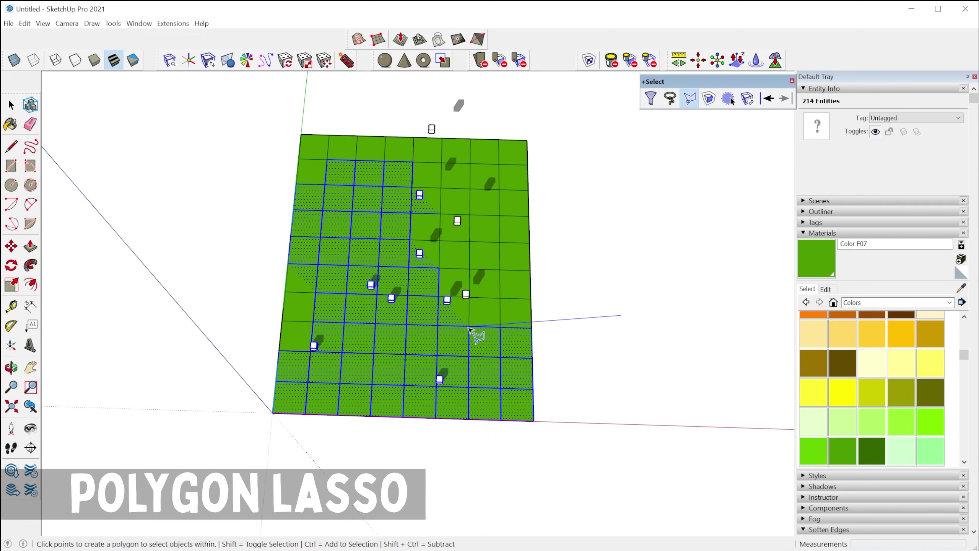
click(414, 313)
click(381, 238)
click(254, 258)
click(231, 456)
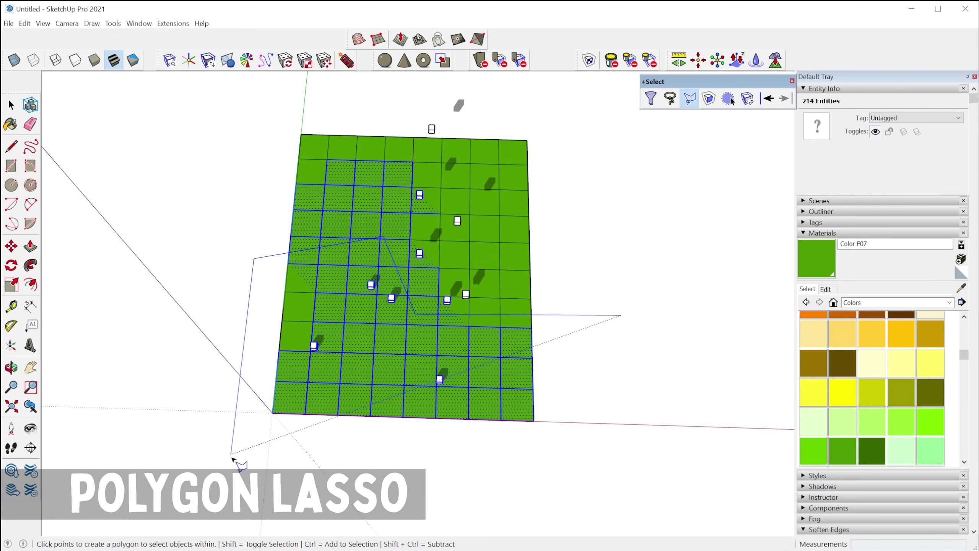
click(596, 454)
double_click(614, 364)
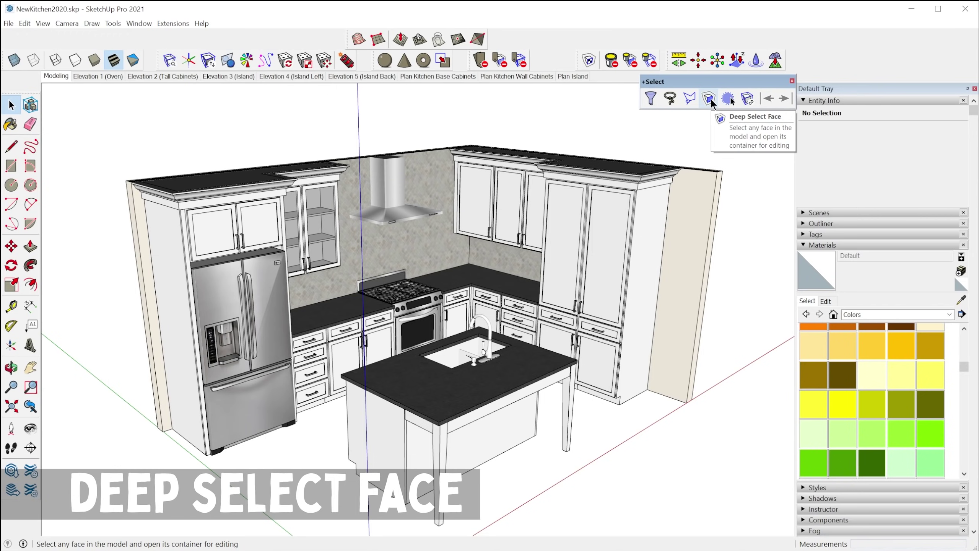
Deep-select the tall cabinet's end face and expand OB Cabinets Wall and <B2184R> in the Outliner
click(711, 99)
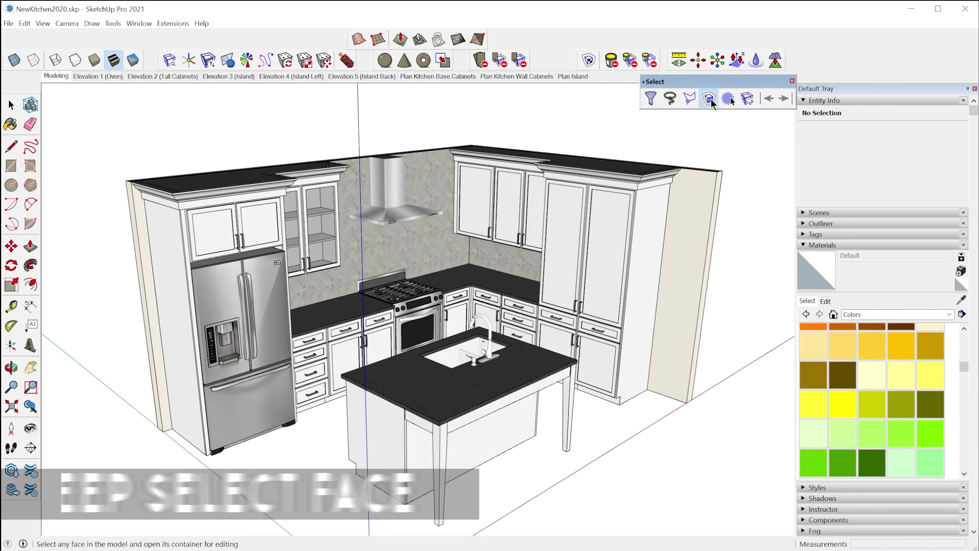
click(640, 271)
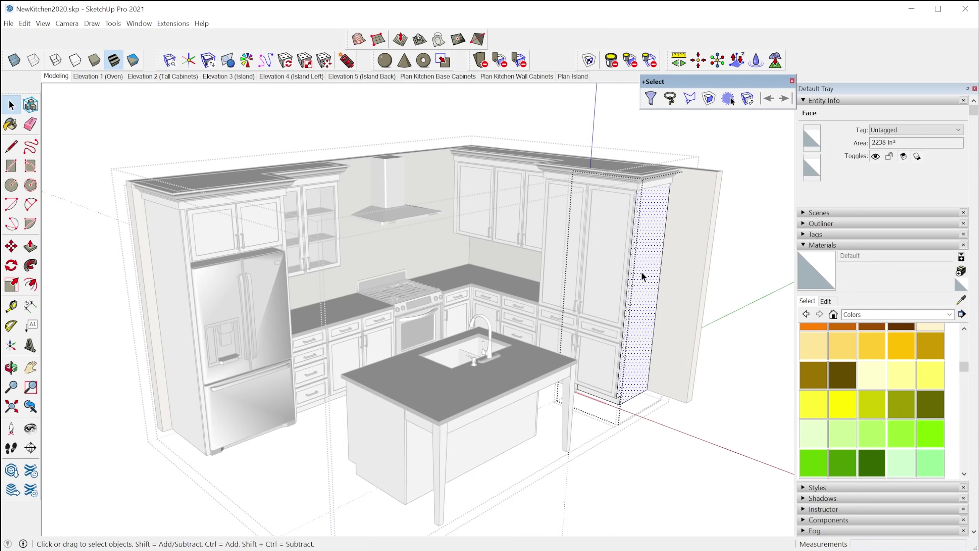
scroll(645, 229, up, 3)
click(804, 246)
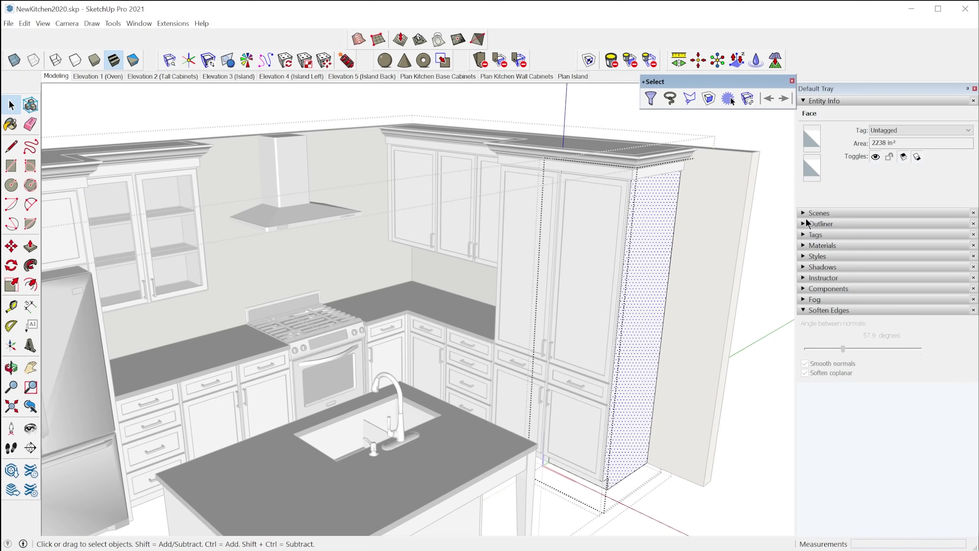
click(820, 224)
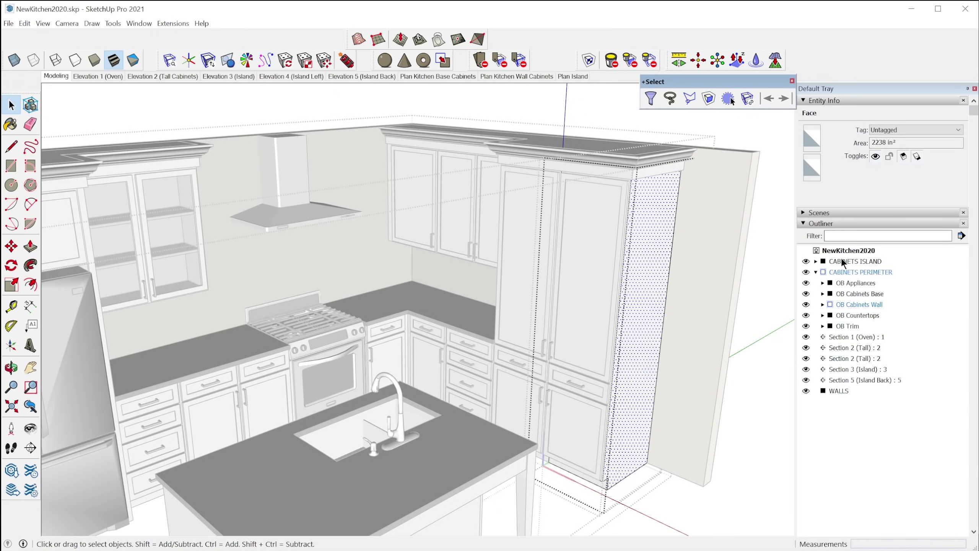
click(822, 305)
click(829, 326)
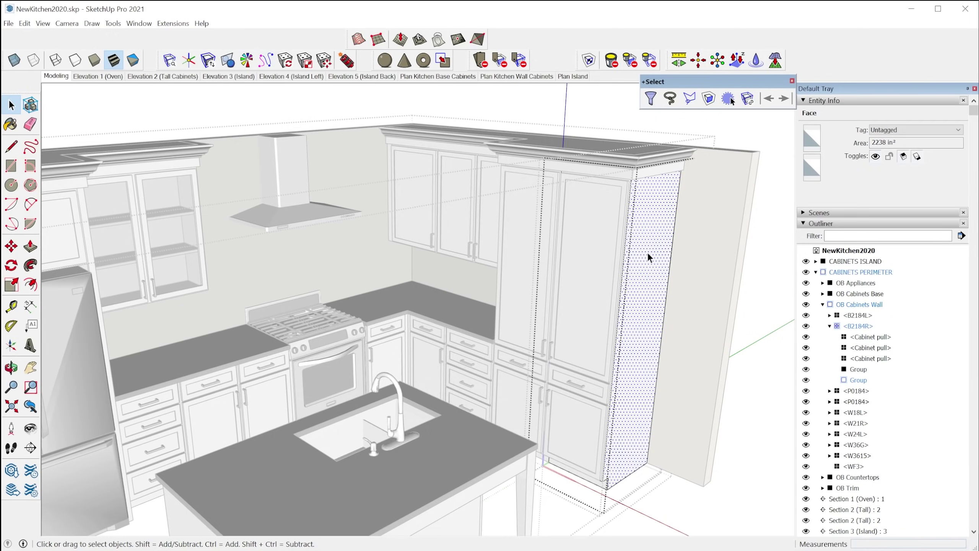
scroll(647, 252, down, 4)
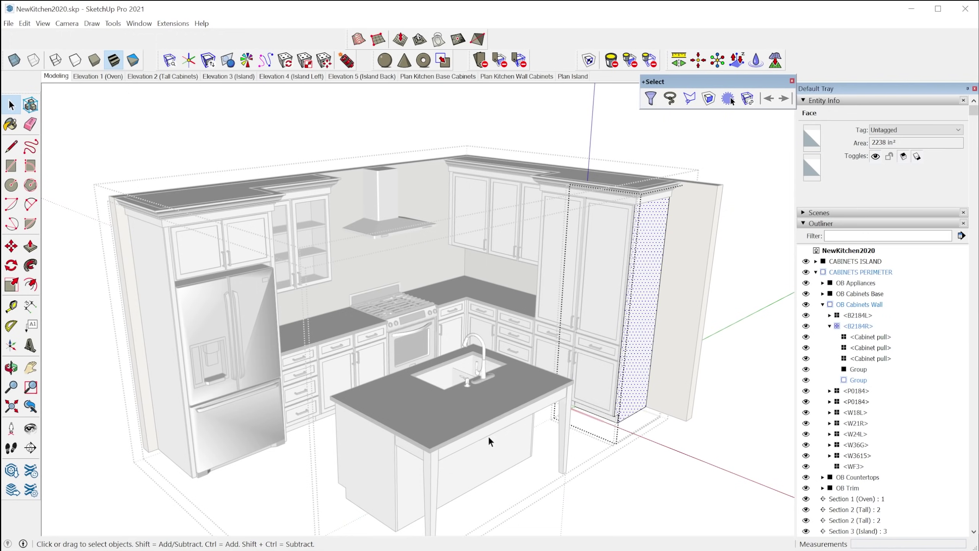
Exit the cabinet and deep-select the island's side panel face
click(488, 449)
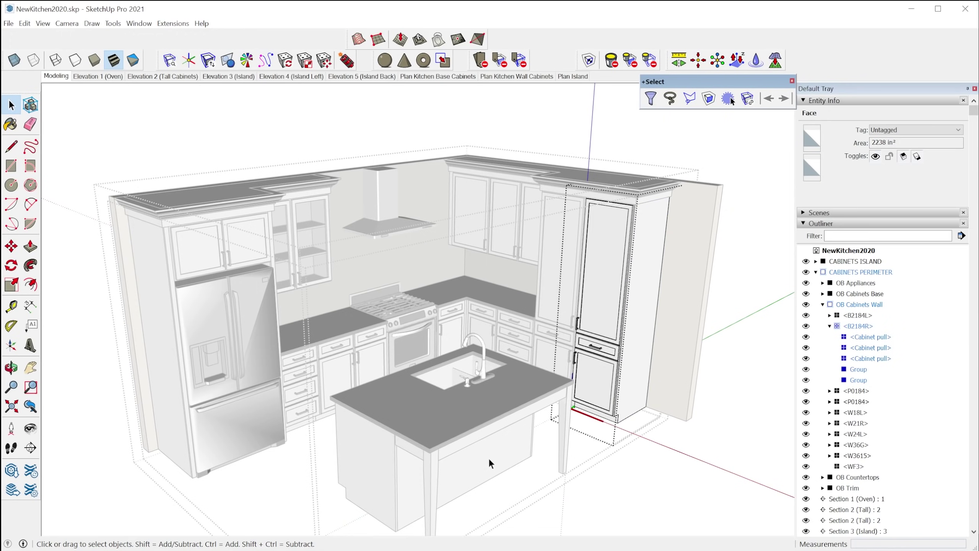
click(711, 99)
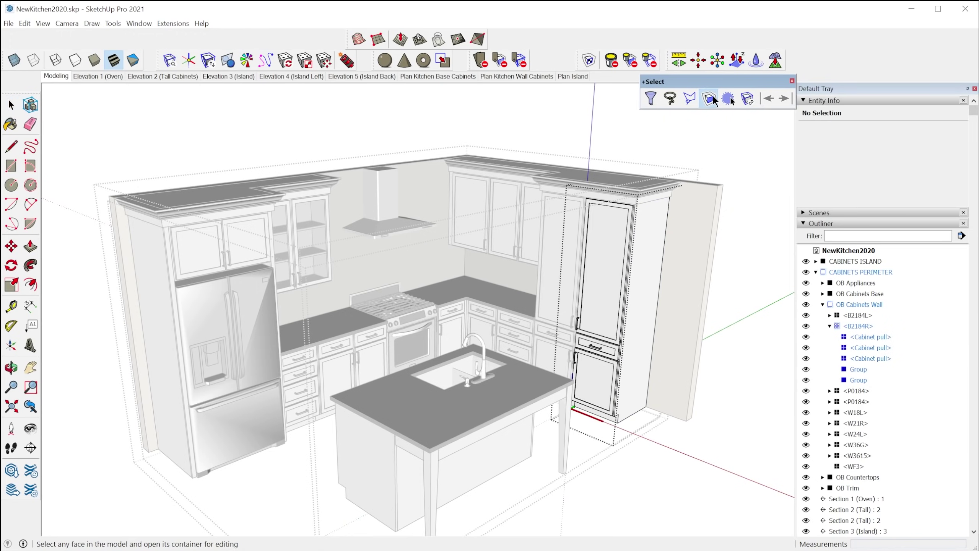
click(430, 486)
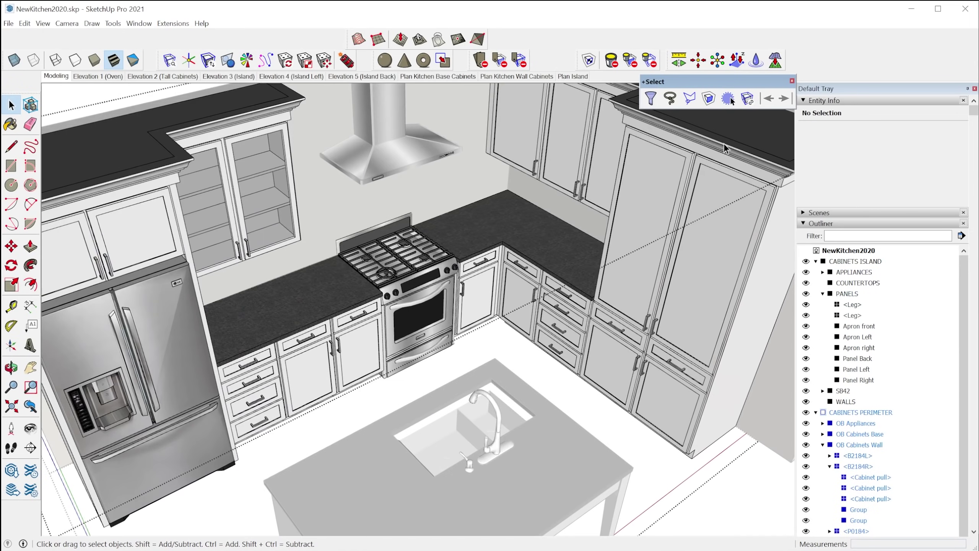
Paint-select the appliance, base and wall cabinet groups with Selection Painter
click(728, 100)
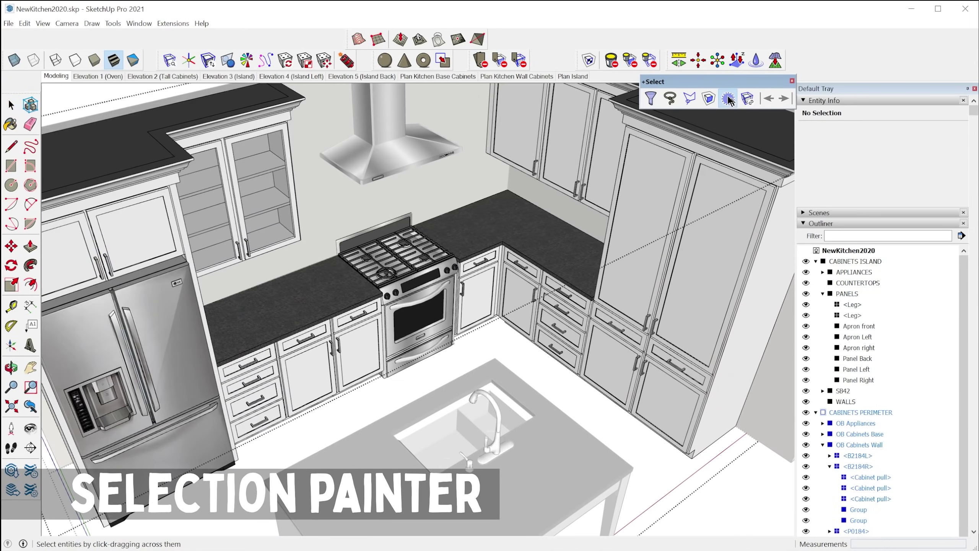
mouse_move(661, 367)
mouse_down()
mouse_move(591, 345)
mouse_move(514, 291)
mouse_move(492, 233)
mouse_move(411, 275)
mouse_up()
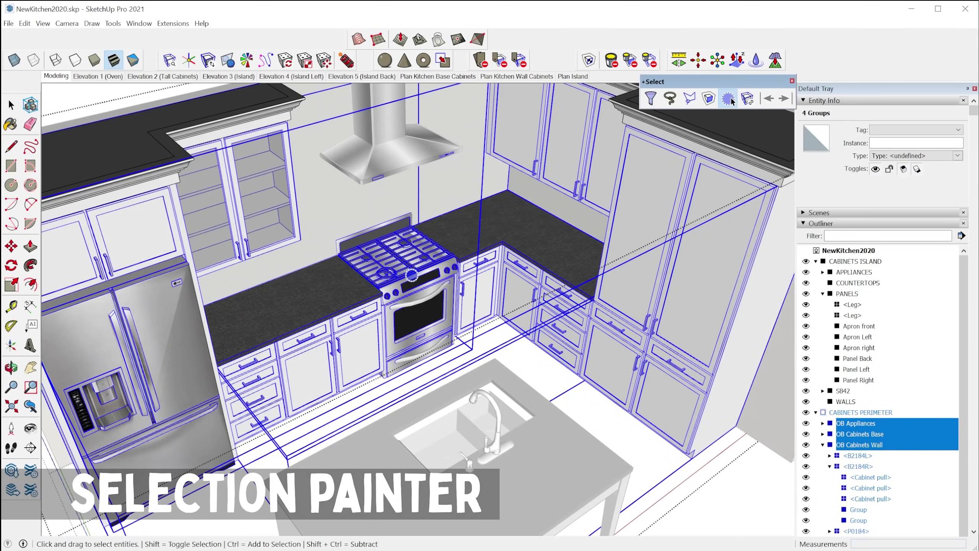
scroll(533, 310, down, 5)
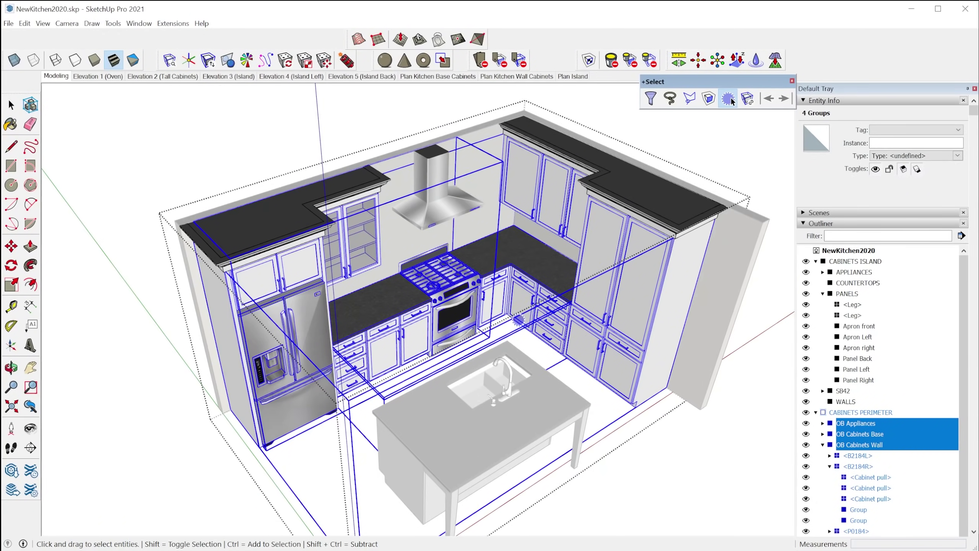
Enter the base cabinets and paint-select seven of them along the counter
key(space)
scroll(393, 345, up, 5)
click(347, 372)
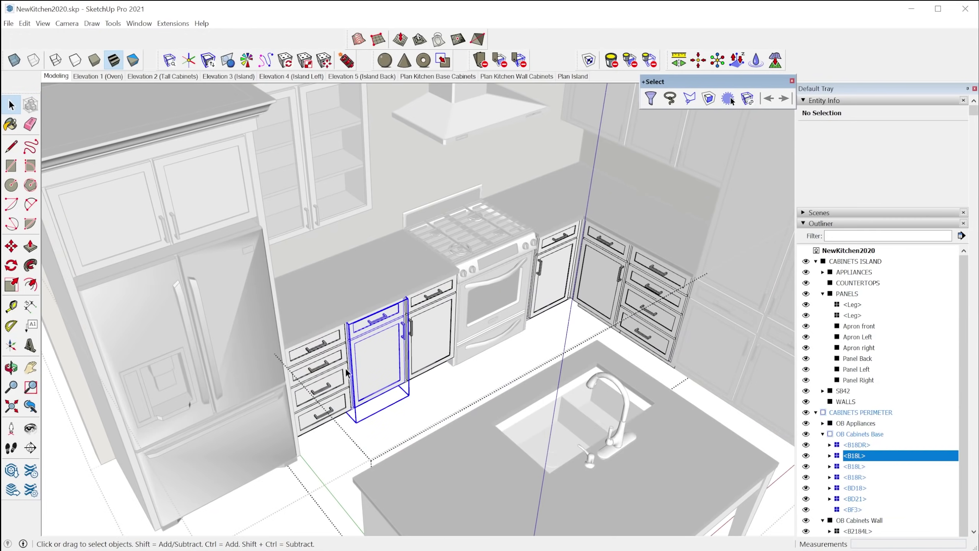
click(427, 398)
click(728, 99)
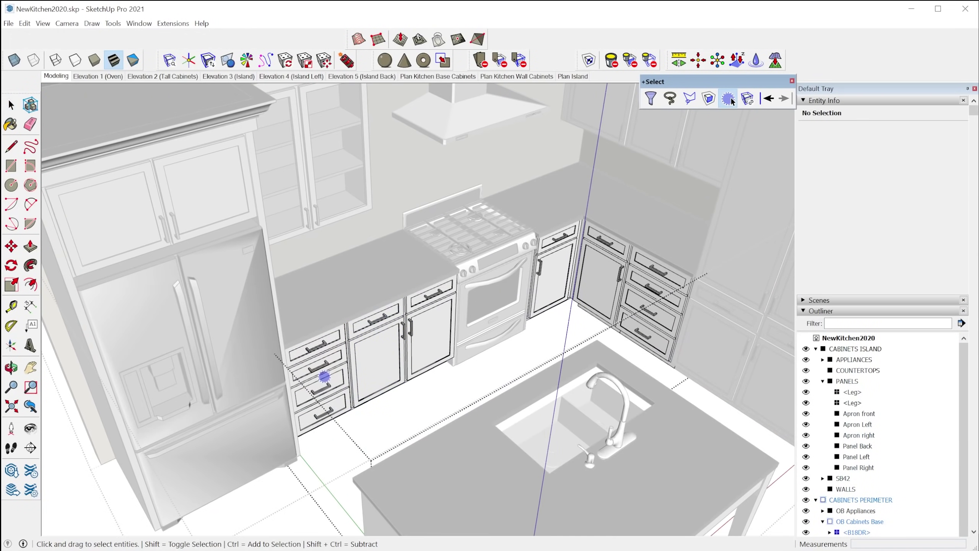
mouse_move(324, 377)
mouse_down()
mouse_move(343, 355)
mouse_move(456, 328)
mouse_move(559, 283)
mouse_move(630, 289)
mouse_move(638, 312)
mouse_up()
scroll(400, 387, down, 3)
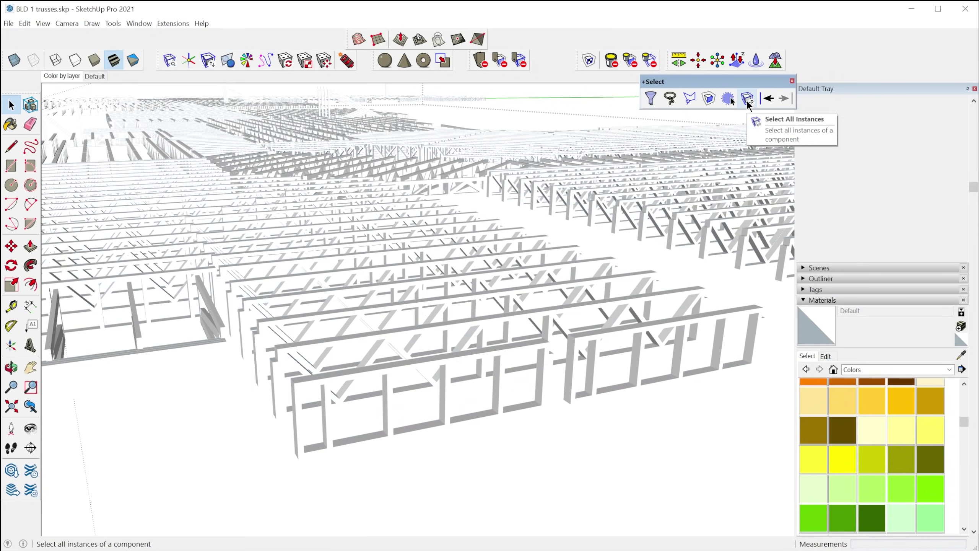
Select every instance of the truss component with Select All Instances
click(747, 101)
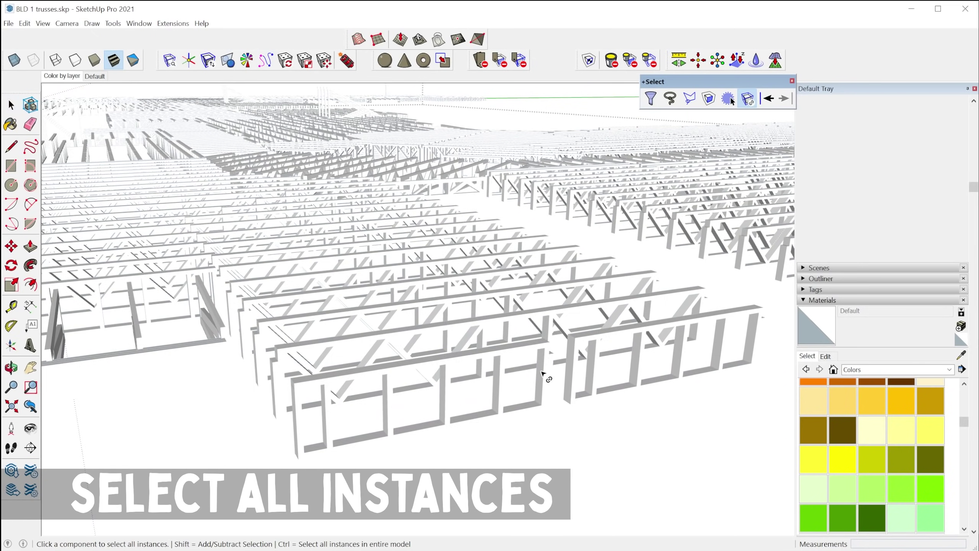
click(547, 385)
scroll(376, 463, down, 5)
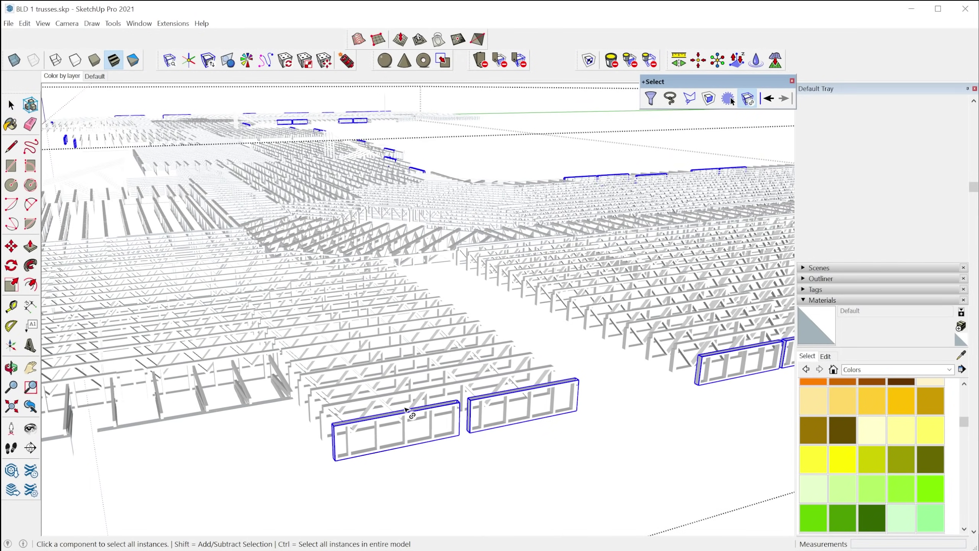
middle_drag(704, 394, 422, 341)
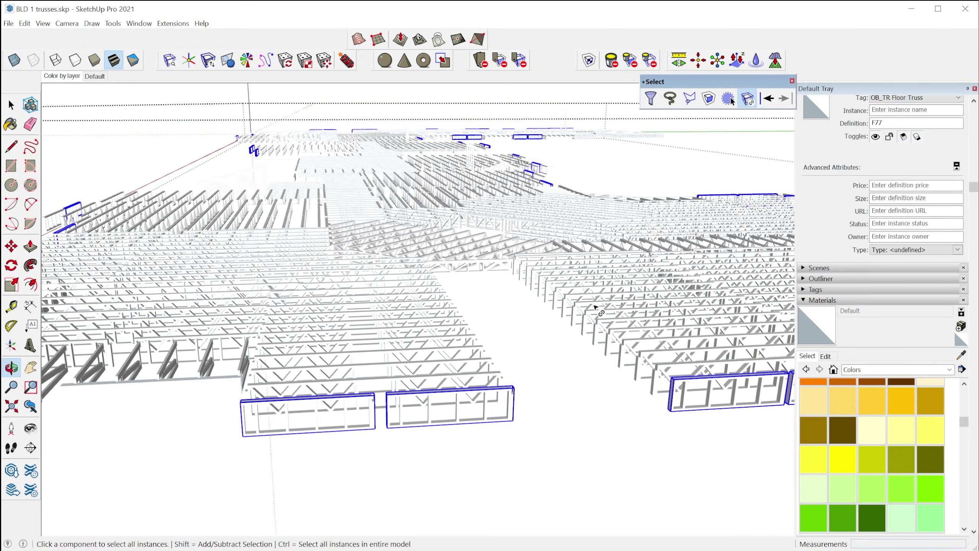
Paint all the selected trusses with the yellow Color E05 material
click(842, 459)
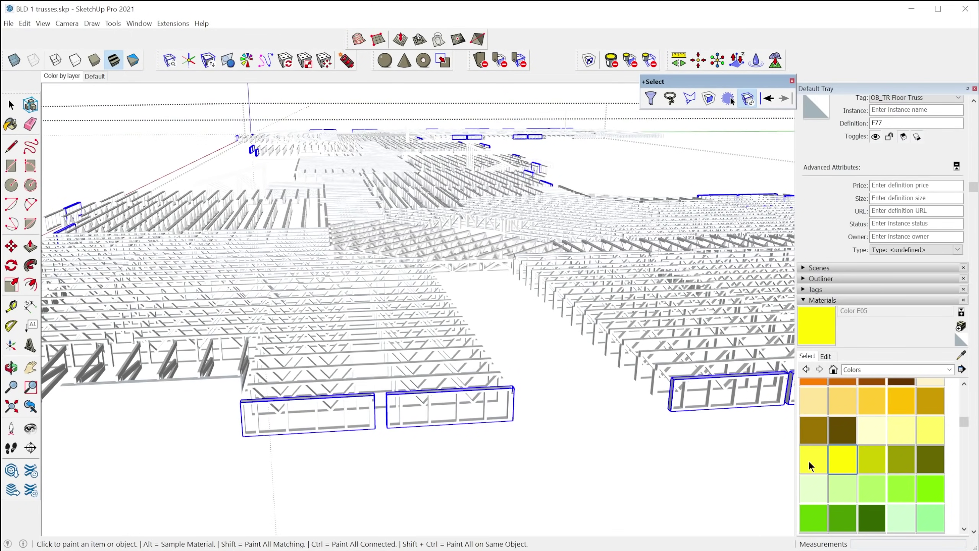
click(489, 411)
mouse_move(457, 449)
middle_down()
mouse_move(594, 440)
mouse_move(653, 376)
middle_up()
middle_drag(525, 343, 392, 345)
Clear the truss selection and restore it, then float the +Components and +Draw tool sets
key(space)
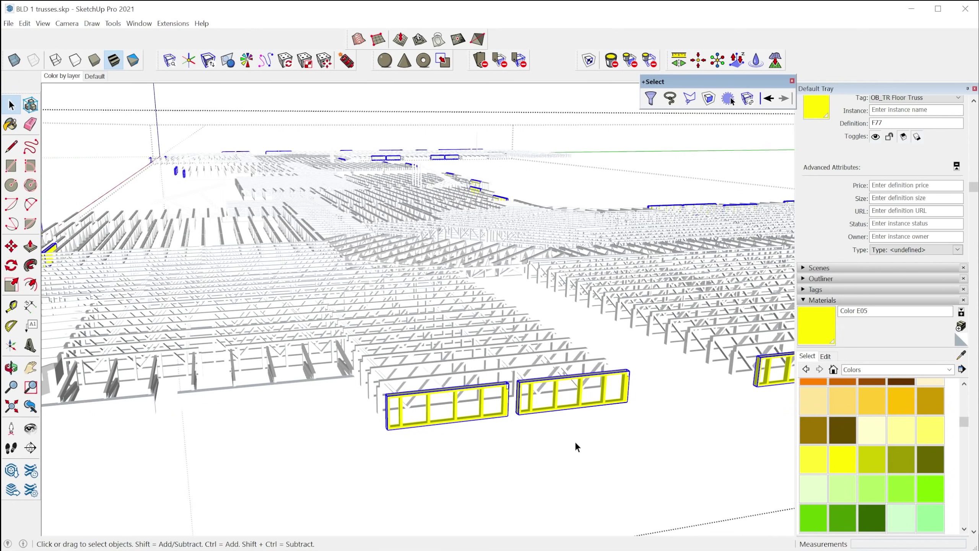
click(576, 441)
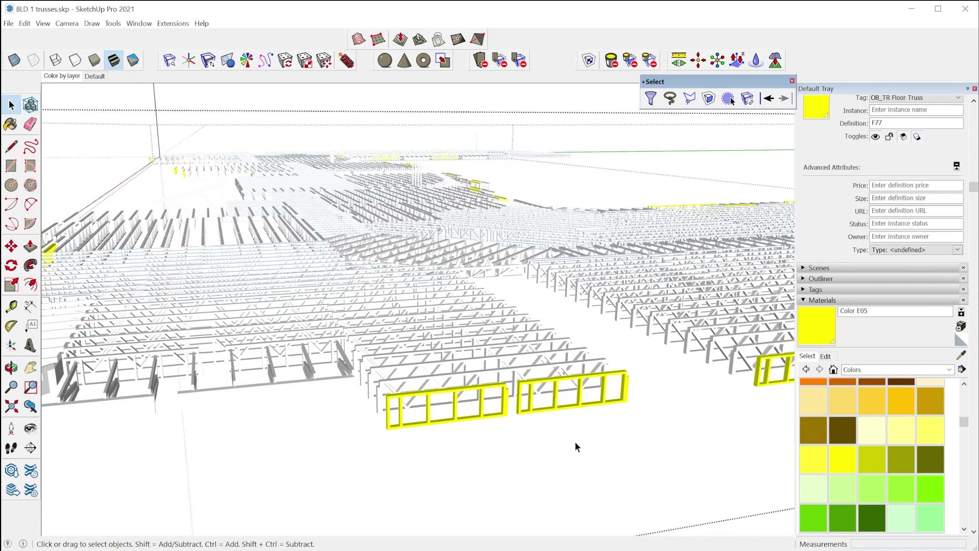
click(773, 100)
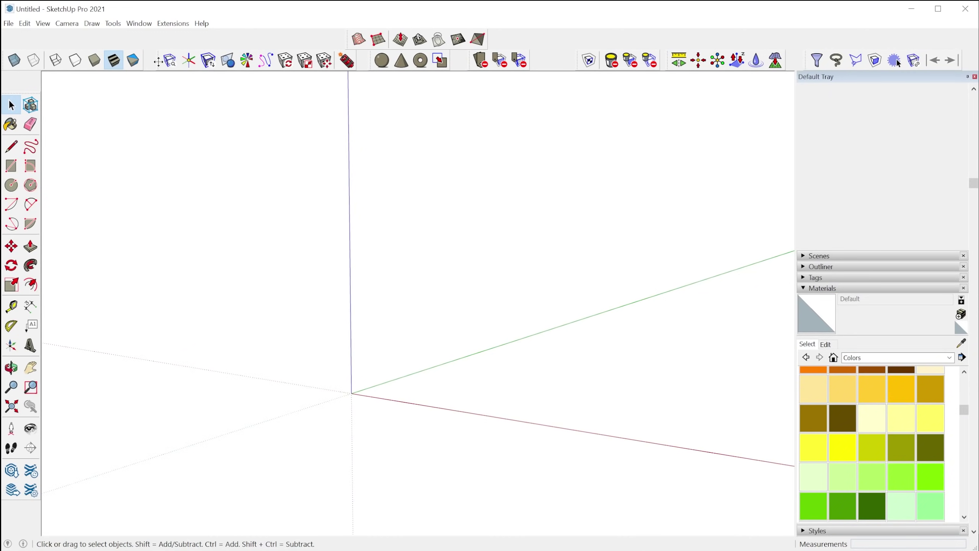
drag(158, 60, 271, 89)
mouse_move(369, 63)
mouse_down()
mouse_move(371, 87)
mouse_move(191, 152)
mouse_up()
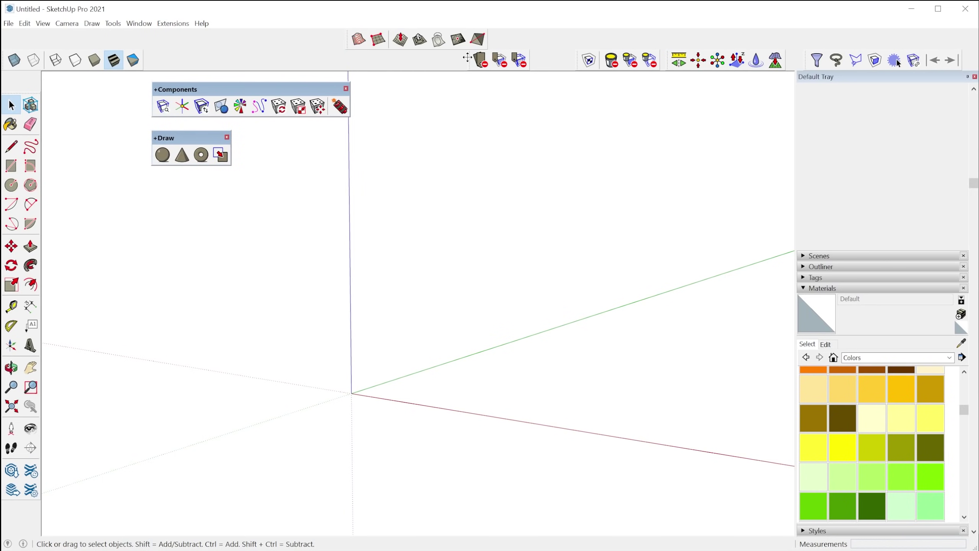
Float the +Tags, +Materials, +Move and +Select tool sets as separate palettes
drag(469, 58, 274, 153)
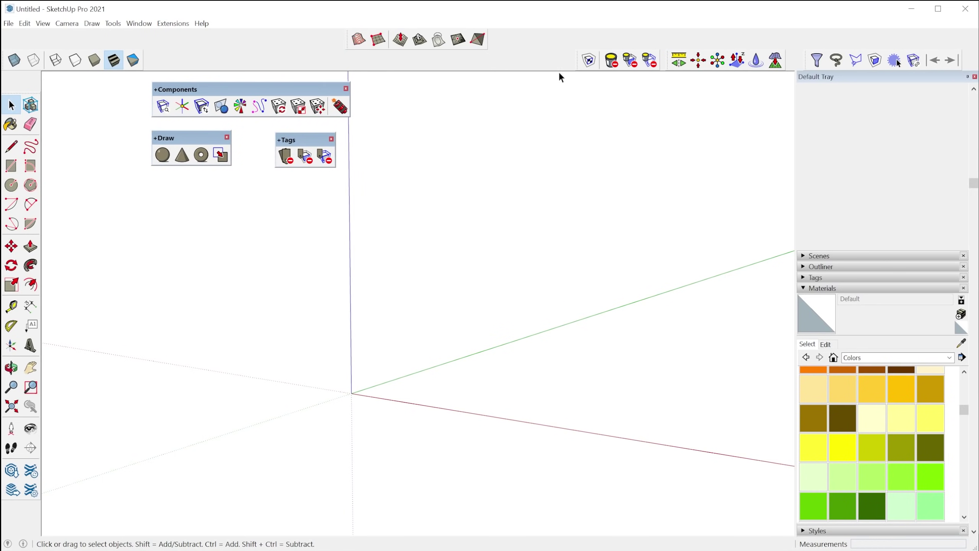
drag(572, 60, 356, 154)
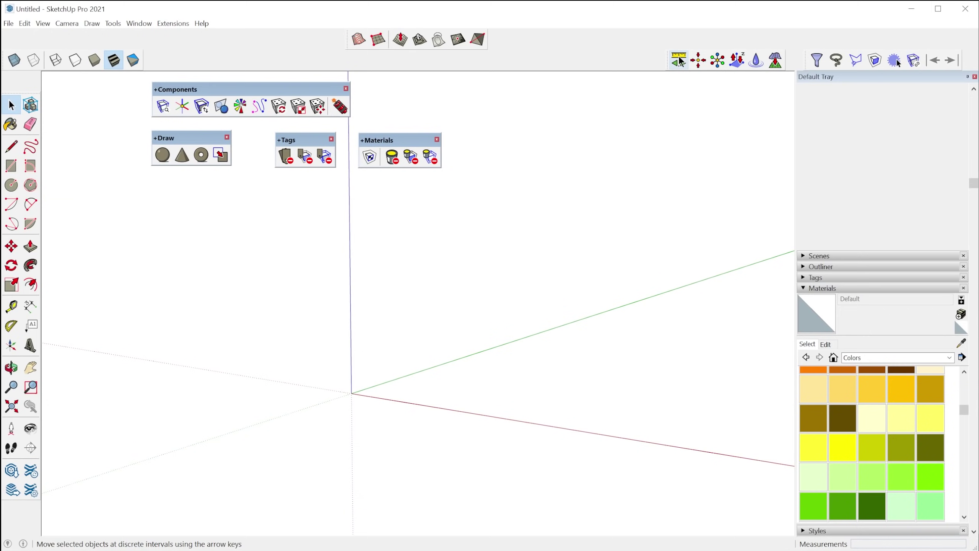
drag(667, 62, 450, 150)
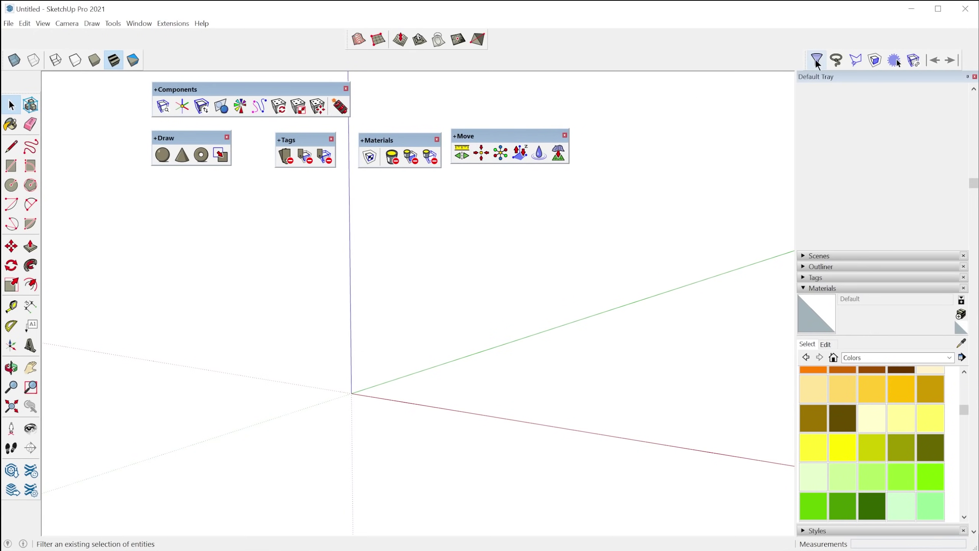
drag(806, 57, 239, 193)
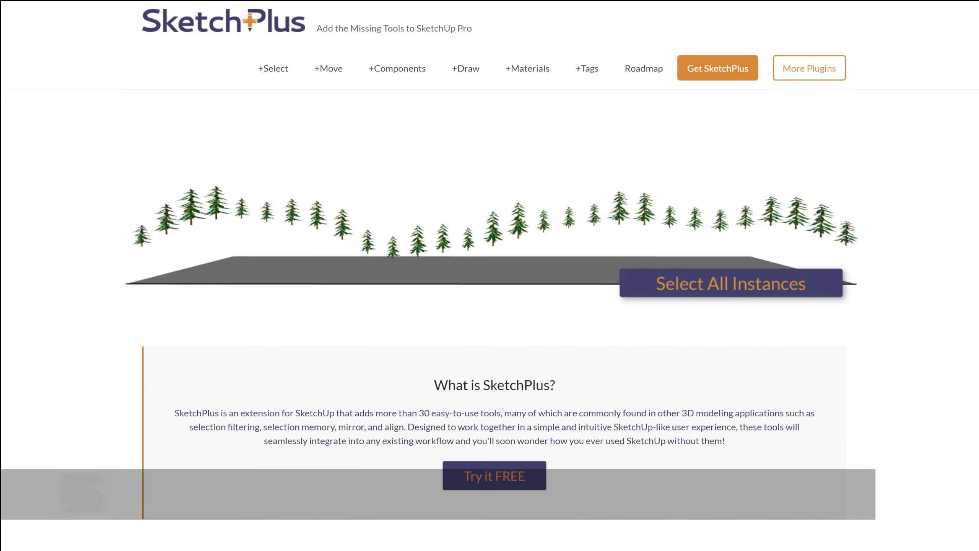
scroll(490, 275, down, 12)
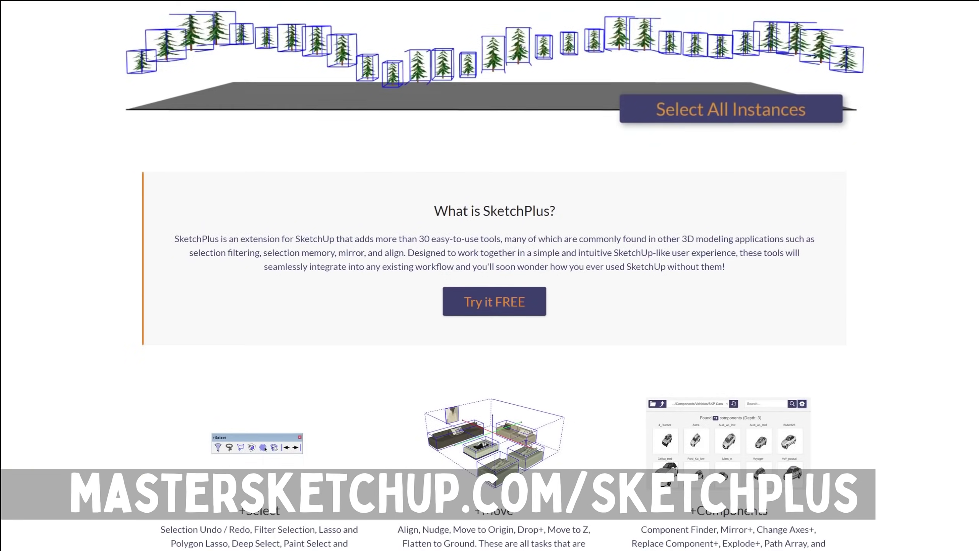